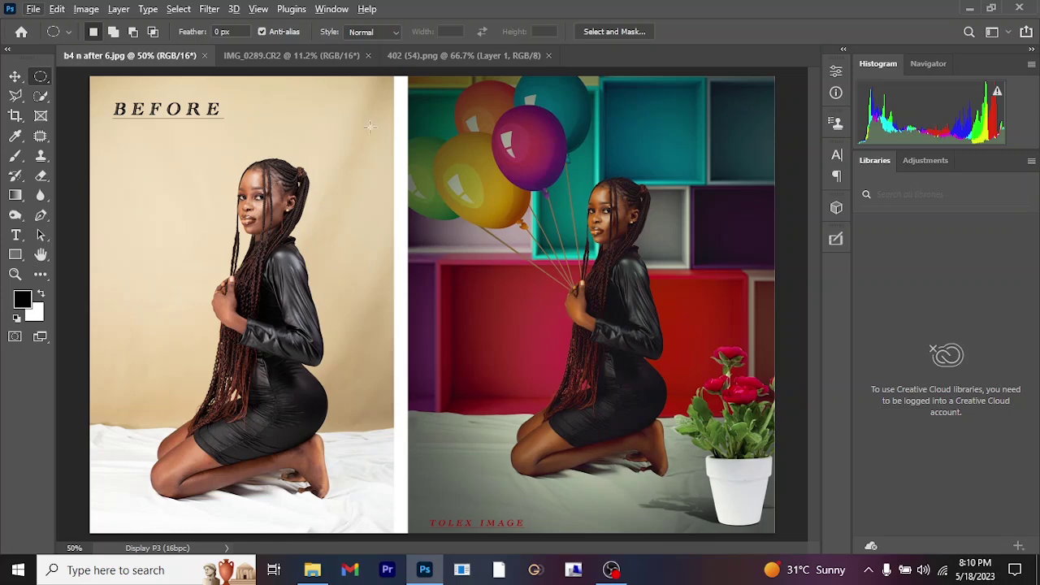
# - Review the before-and-after composite in b4 n after 6.jpg and the potted plant in 402 (54).png
pyautogui.click(425, 55)
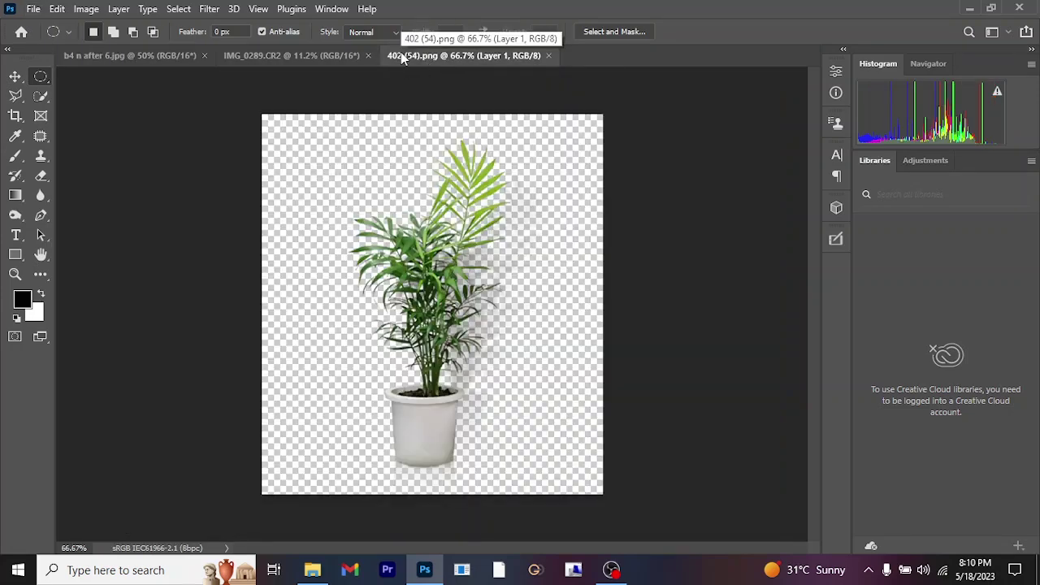
pyautogui.click(326, 55)
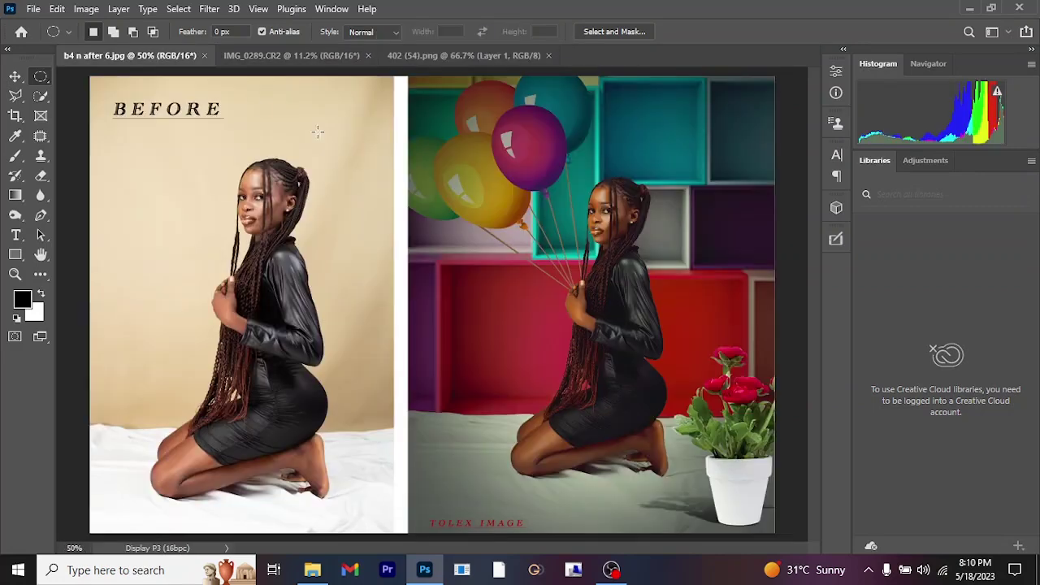
pyautogui.click(130, 55)
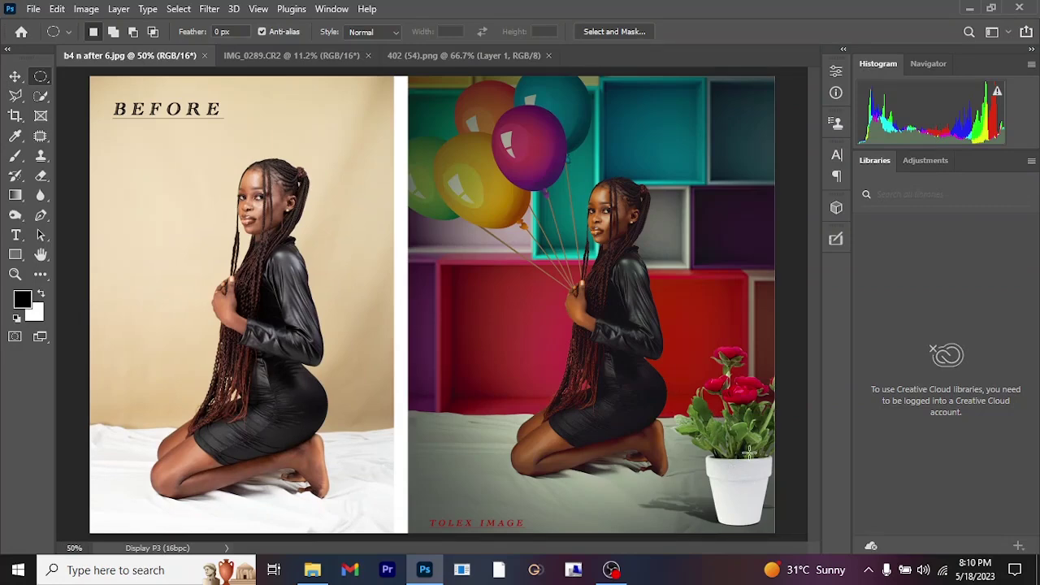
pyautogui.click(420, 53)
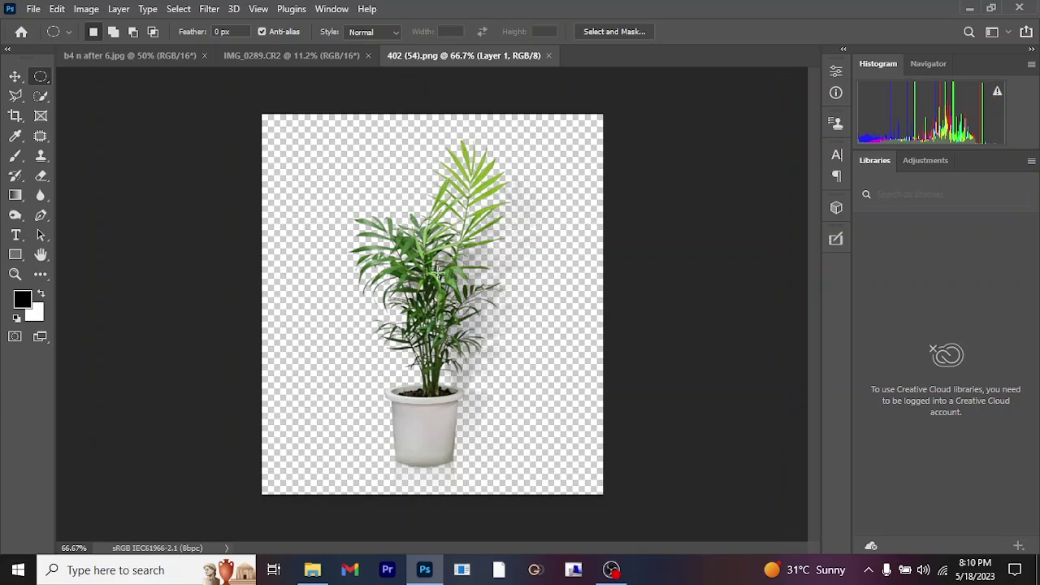
# - Switch to the IMG_0289.CR2 portrait and show the Layers panel
pyautogui.click(253, 59)
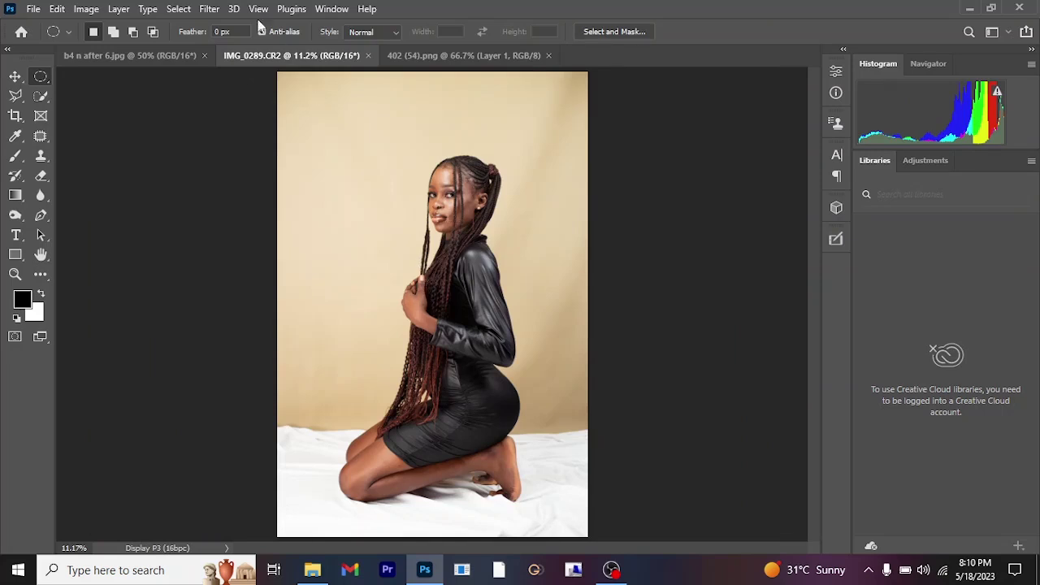
pyautogui.click(325, 10)
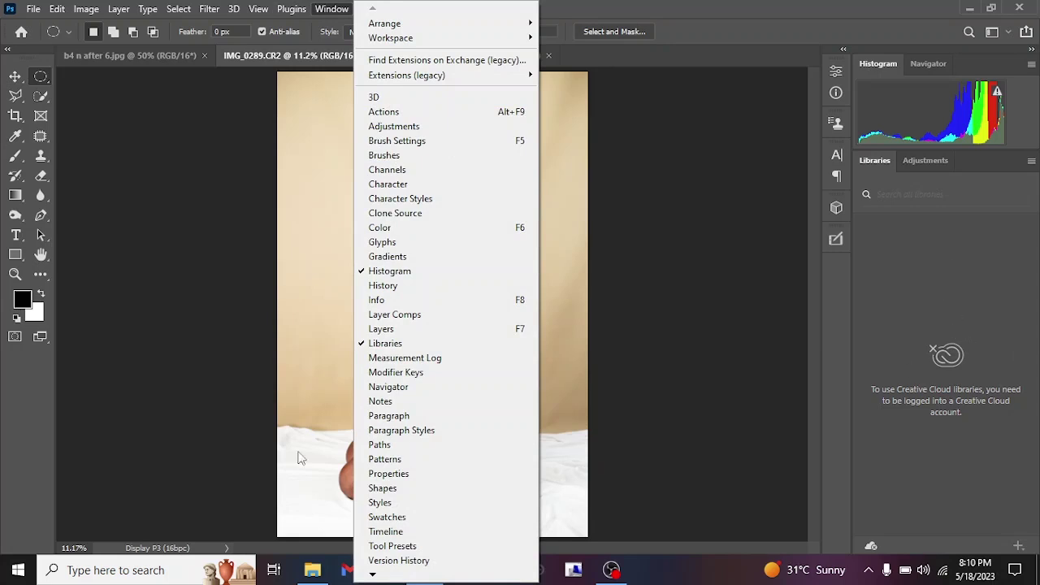
pyautogui.click(399, 329)
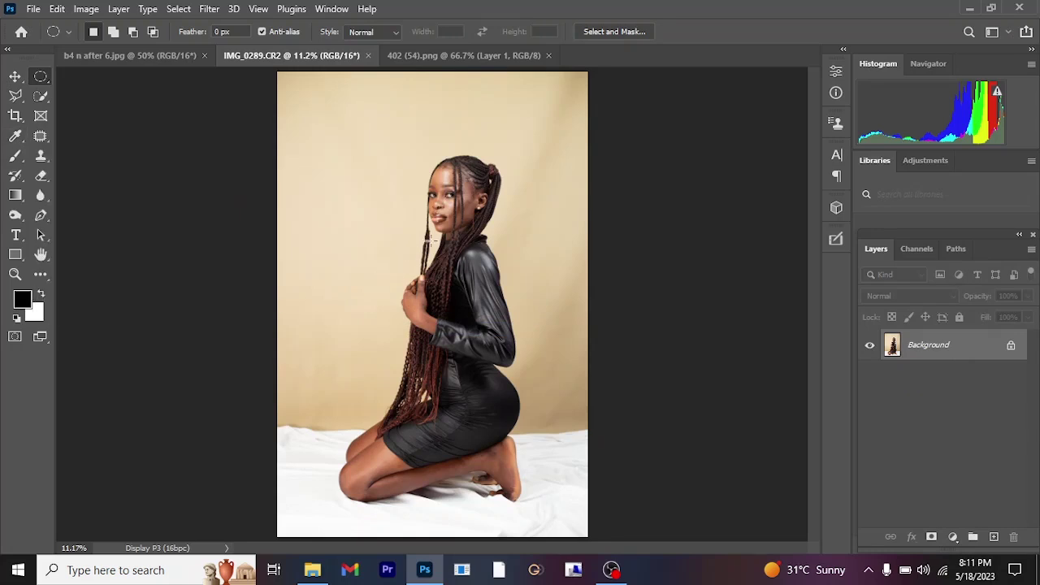
# - Crop the portrait at a 4:5 ratio, extending the canvas beyond the photo on both sides and below
pyautogui.click(17, 117)
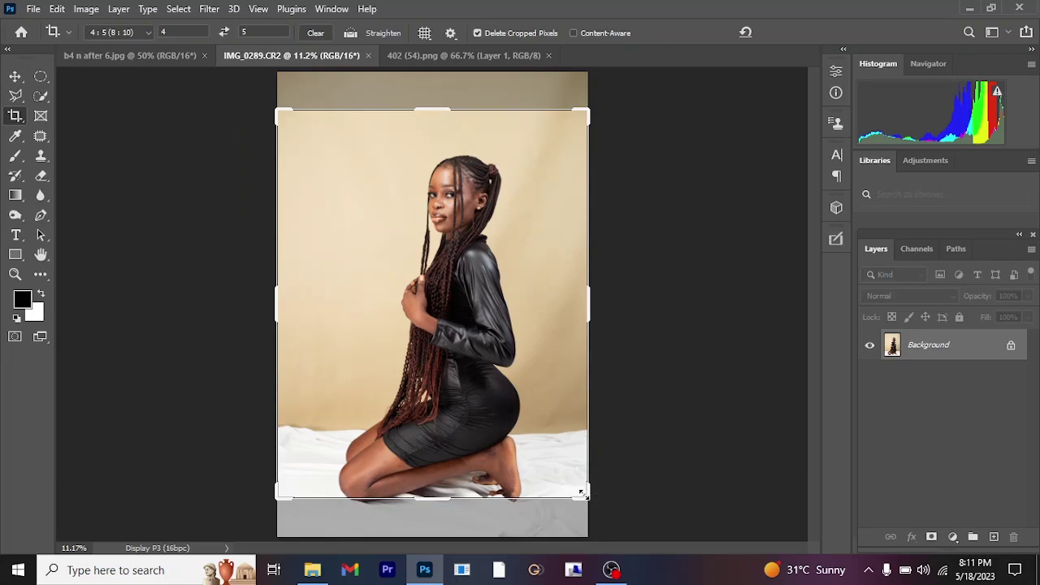
pyautogui.moveTo(587, 497); pyautogui.dragTo(605, 522)
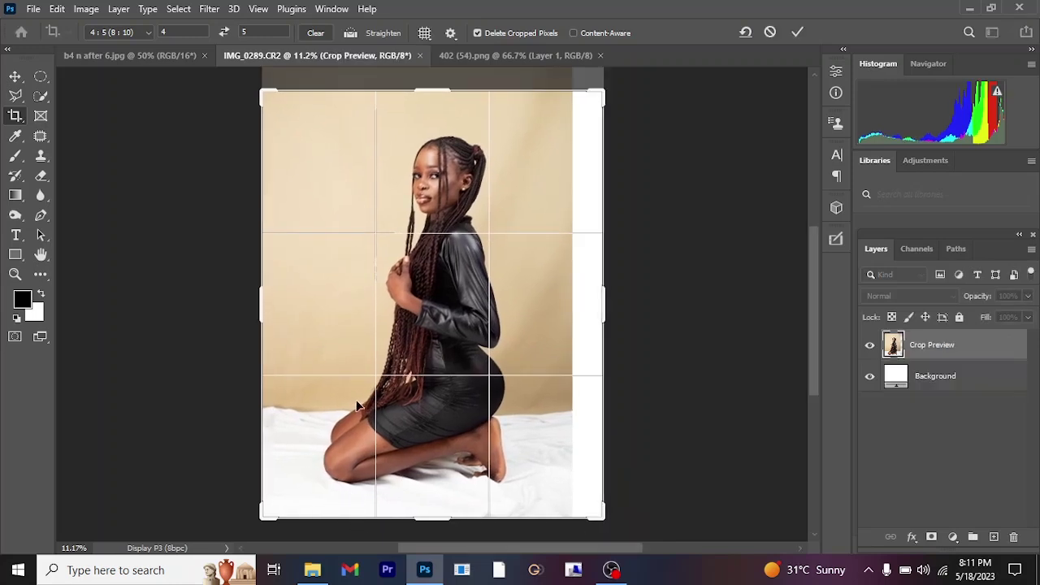
pyautogui.moveTo(265, 516); pyautogui.dragTo(237, 527)
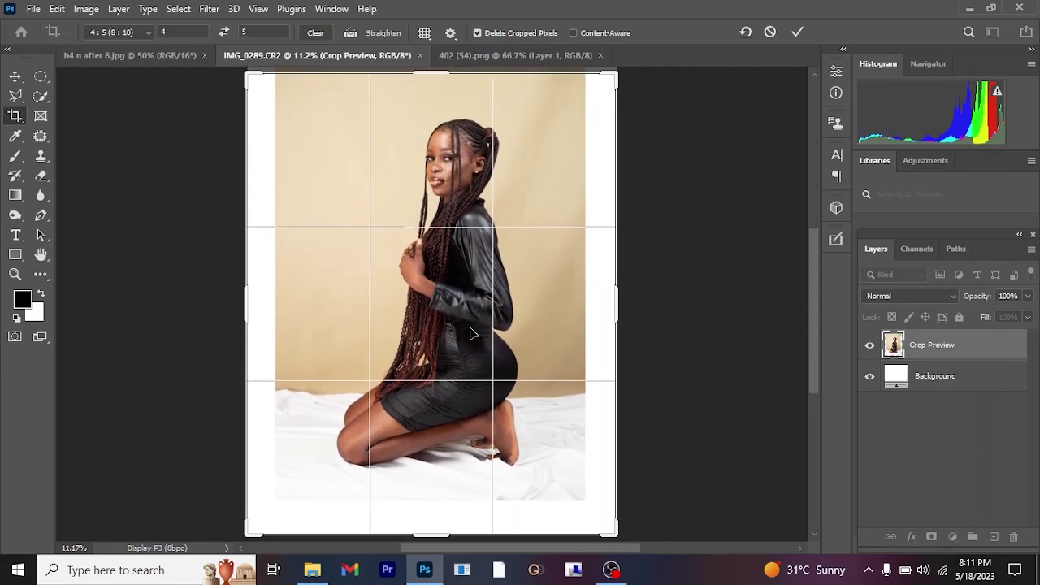
pyautogui.moveTo(473, 332); pyautogui.dragTo(517, 169)
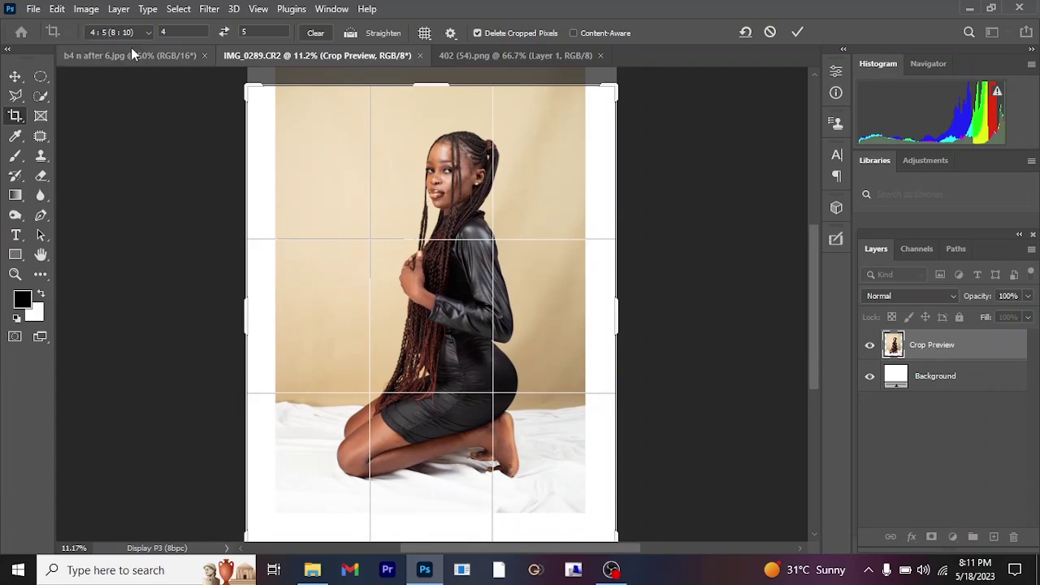
pyautogui.scroll(-1, 280, 262)
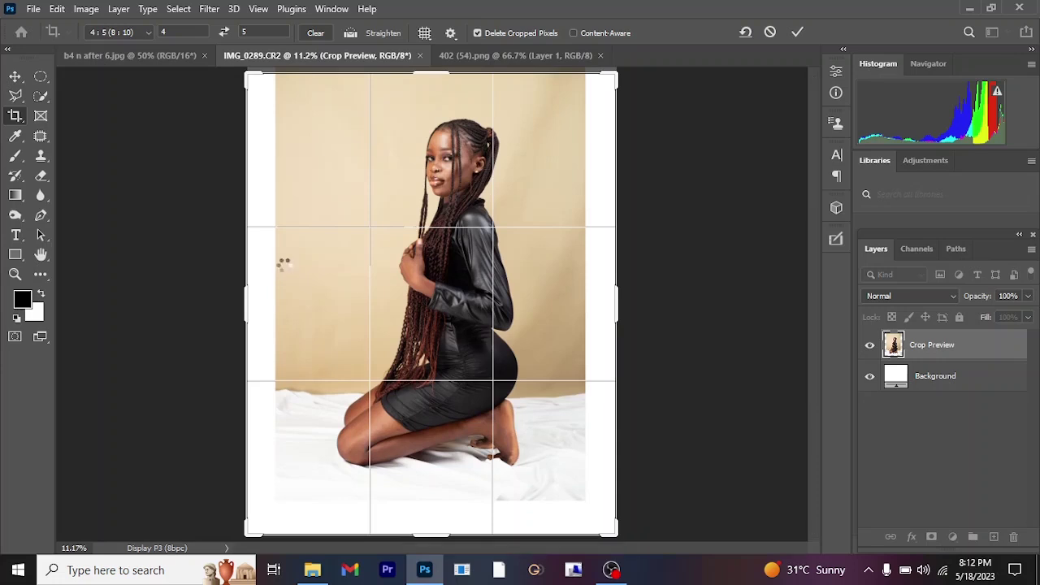
pyautogui.press('Return')
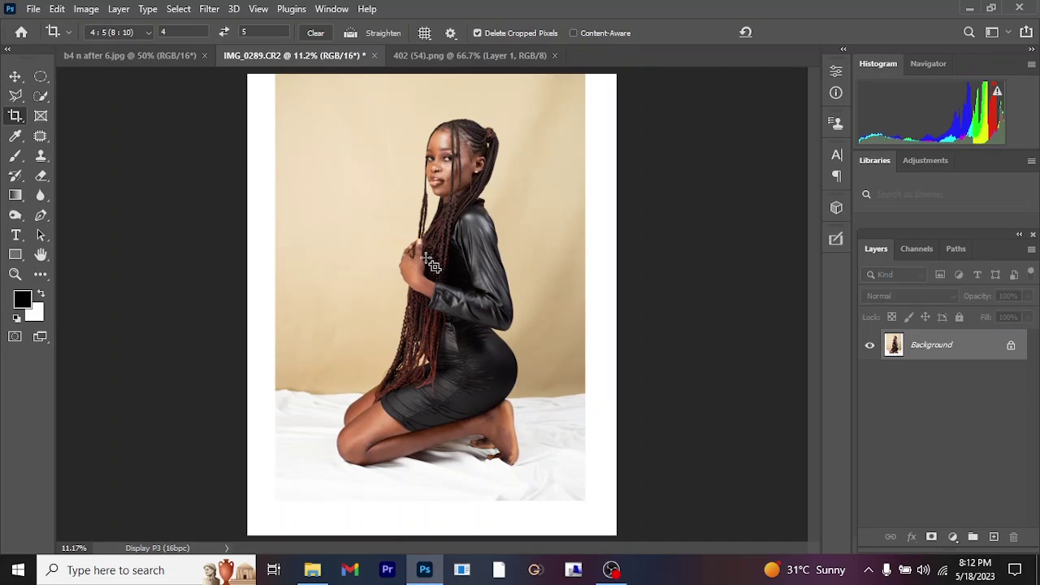
# - Select a full-height strip about 1020 px wide along the left edge, stretch it outward to about 154% width over the blank margin, and deselect
pyautogui.click(46, 82)
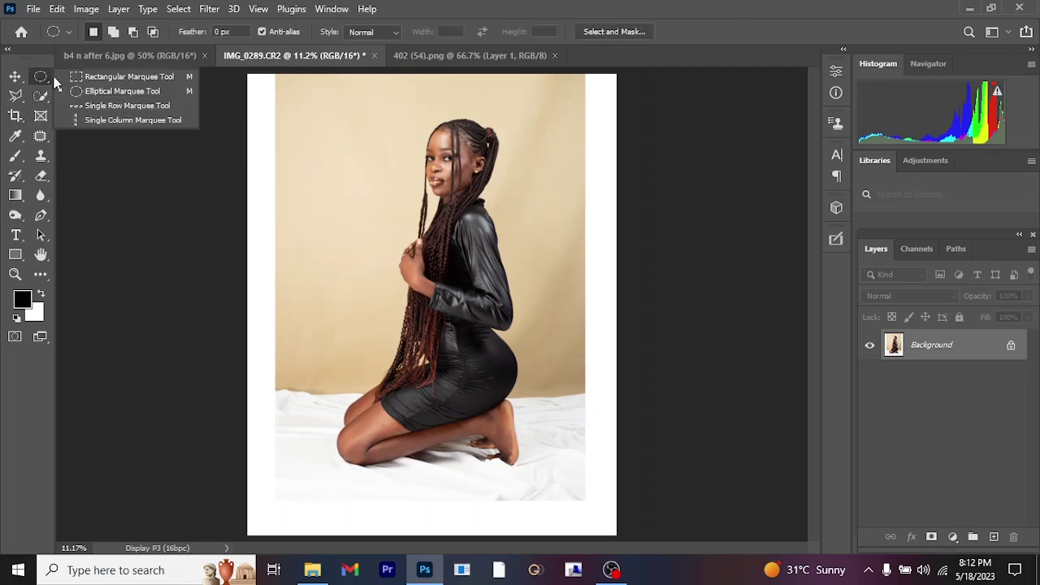
pyautogui.click(112, 77)
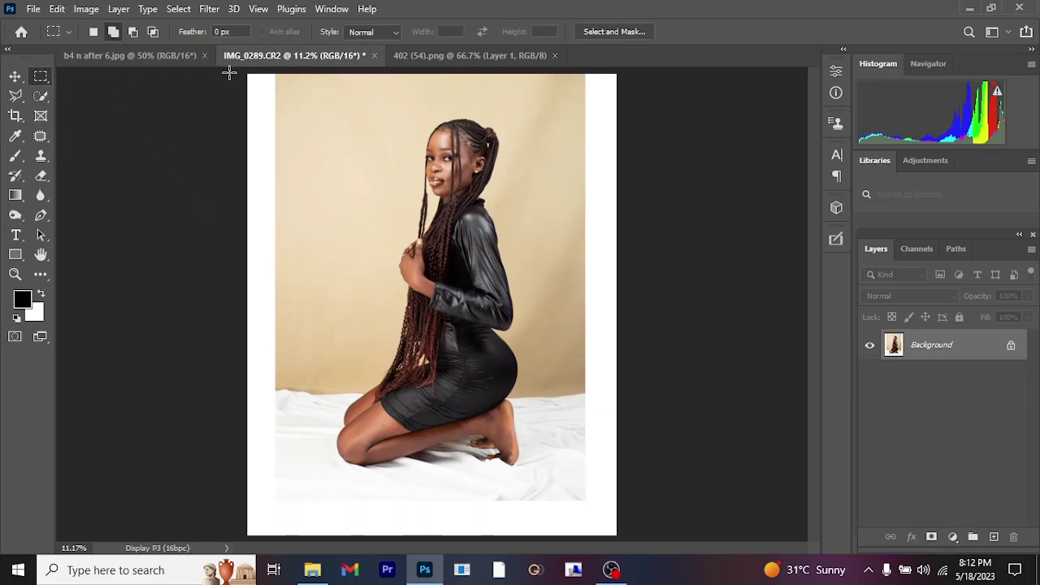
pyautogui.moveTo(247, 74); pyautogui.dragTo(332, 540)
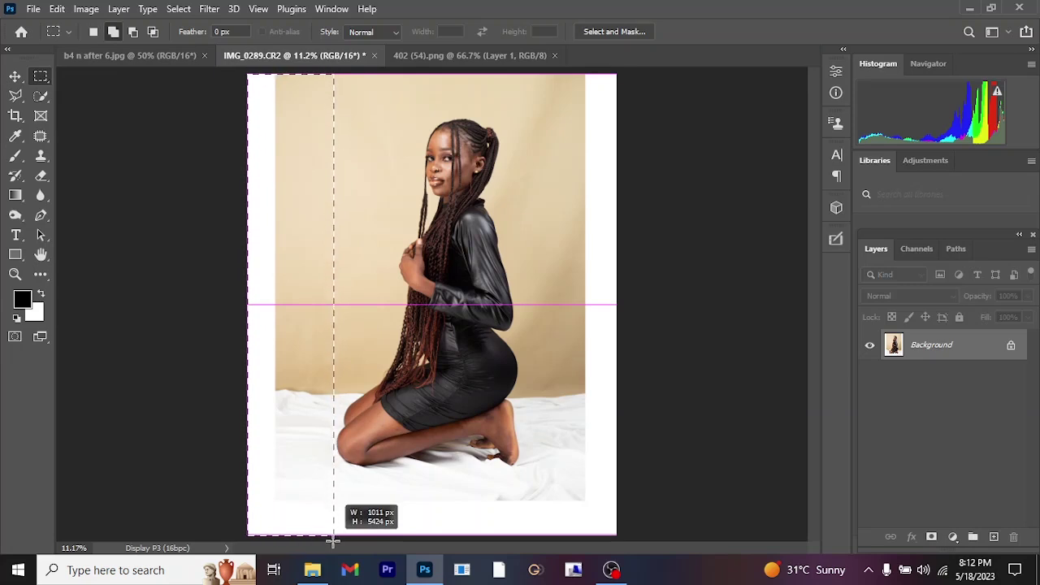
pyautogui.moveTo(332, 541); pyautogui.dragTo(334, 540)
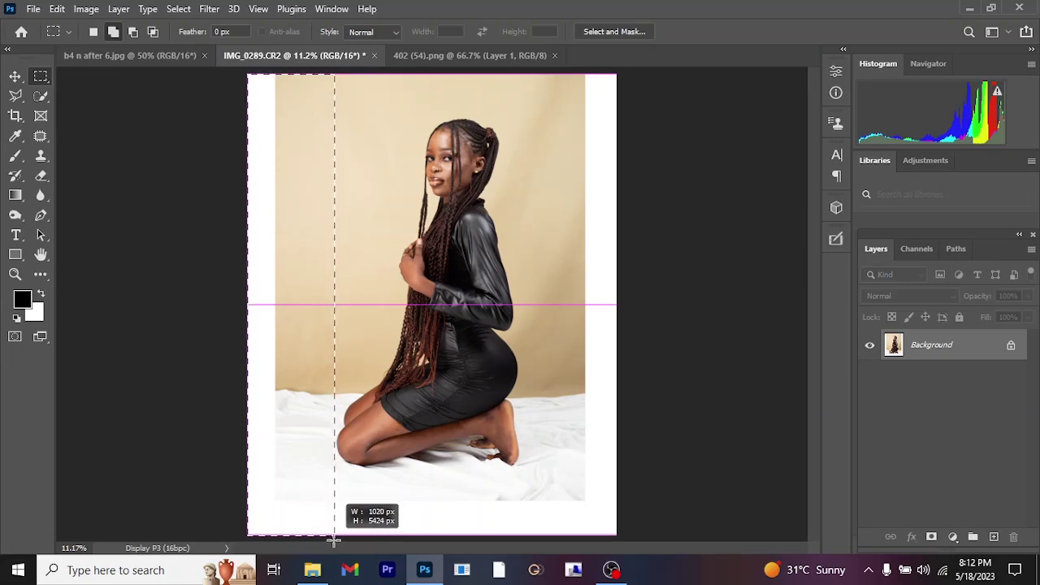
pyautogui.moveTo(333, 540); pyautogui.dragTo(332, 541)
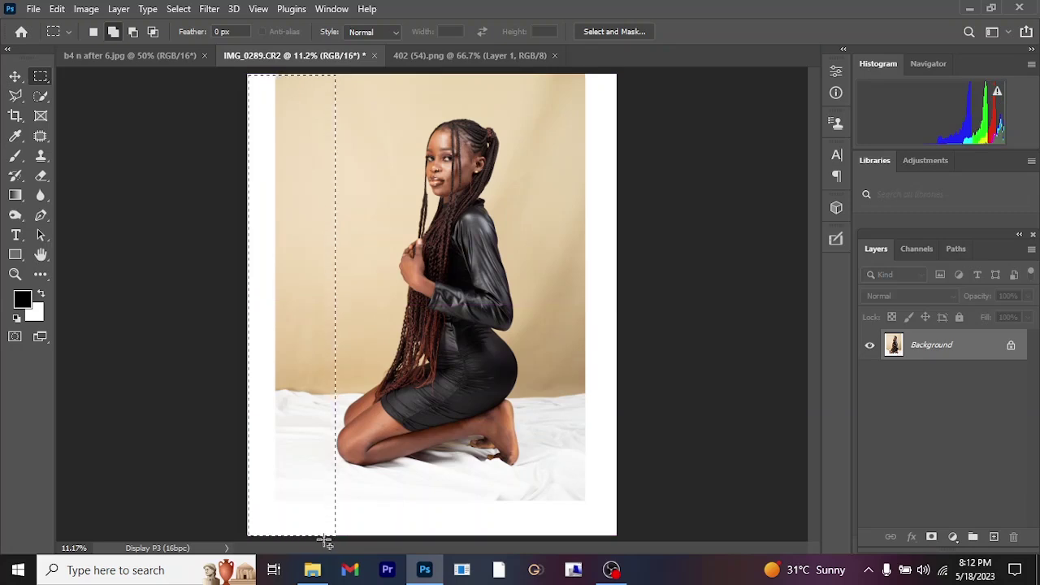
pyautogui.hotkey('ctrl', 't')
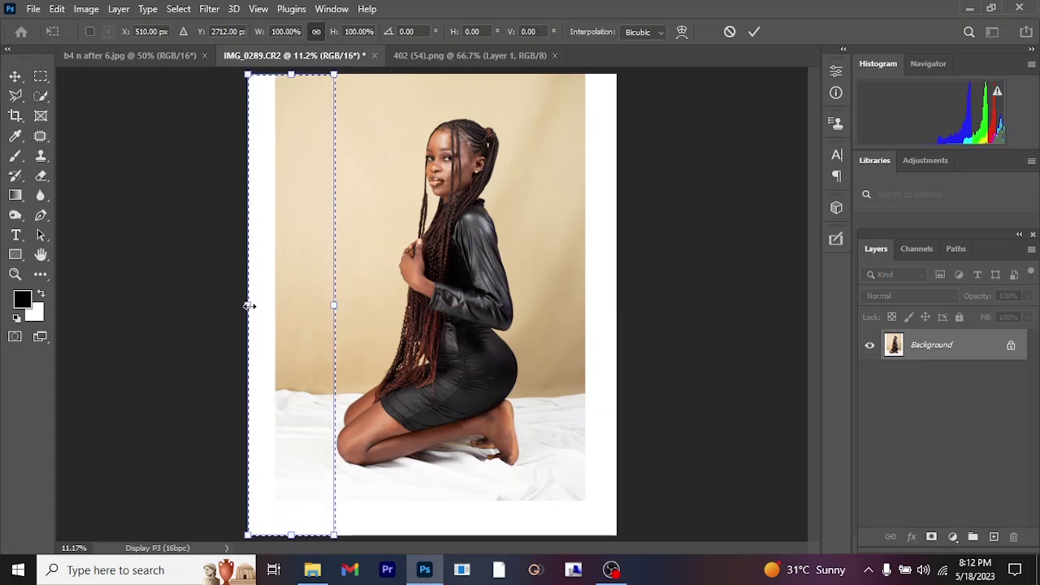
pyautogui.moveTo(250, 305); pyautogui.dragTo(203, 307)
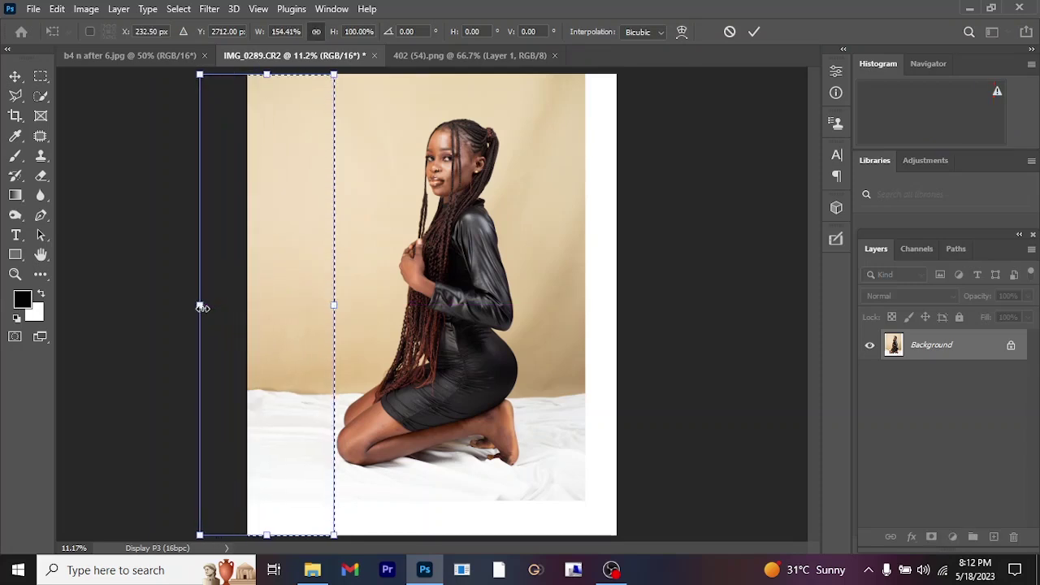
pyautogui.press('Return')
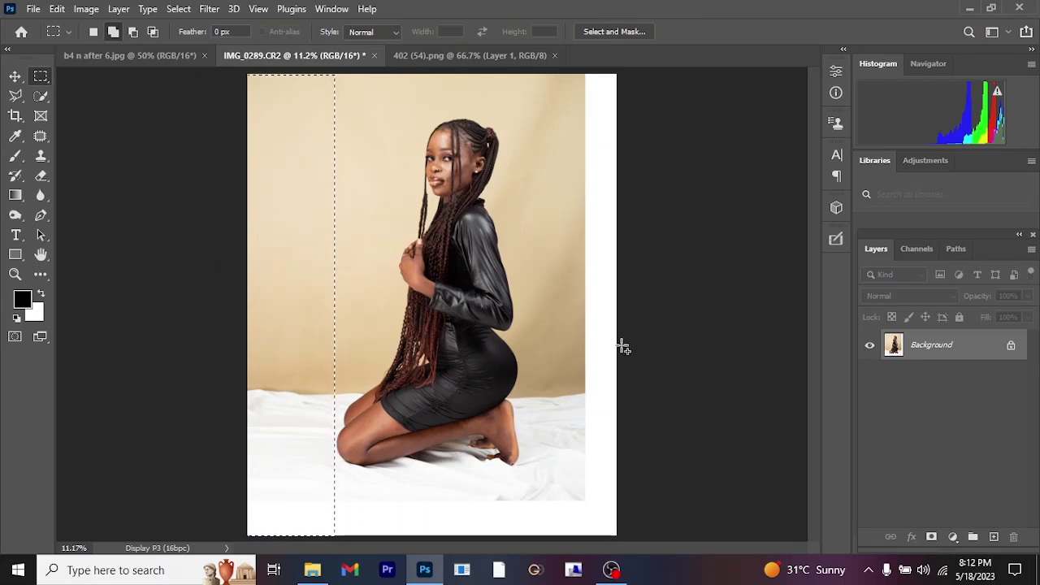
pyautogui.hotkey('ctrl', 'd')
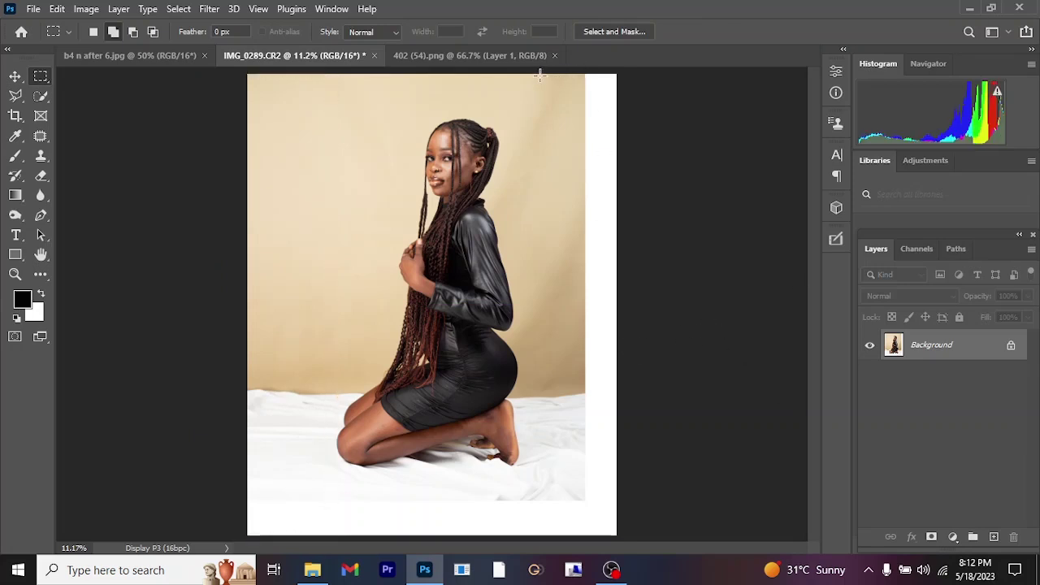
# - Select the full-height strip right of the woman, stretch it outward to about 195% width over the blank margin, and deselect
pyautogui.moveTo(536, 73); pyautogui.dragTo(768, 524)
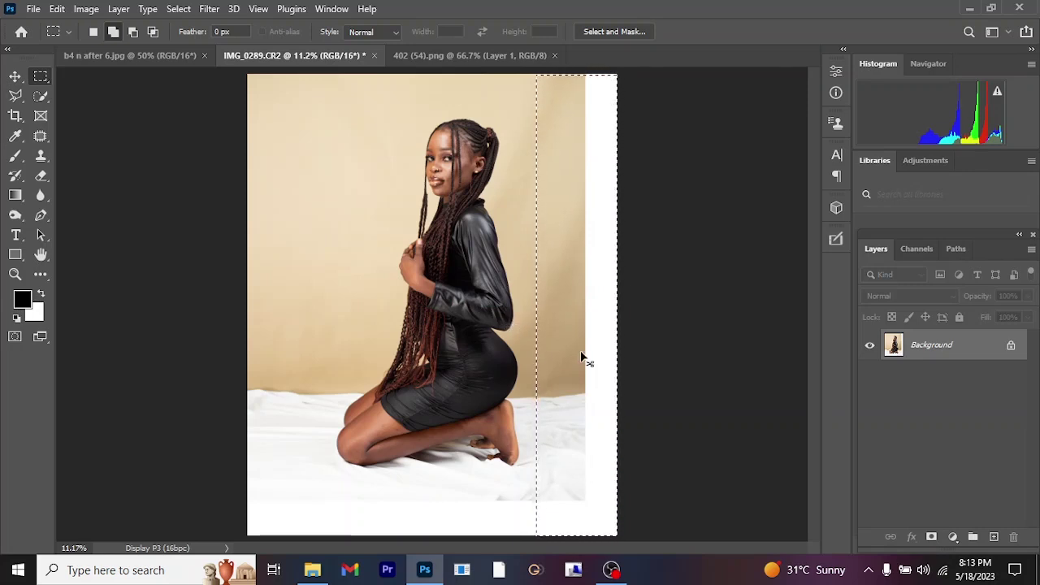
pyautogui.hotkey('ctrl', 't')
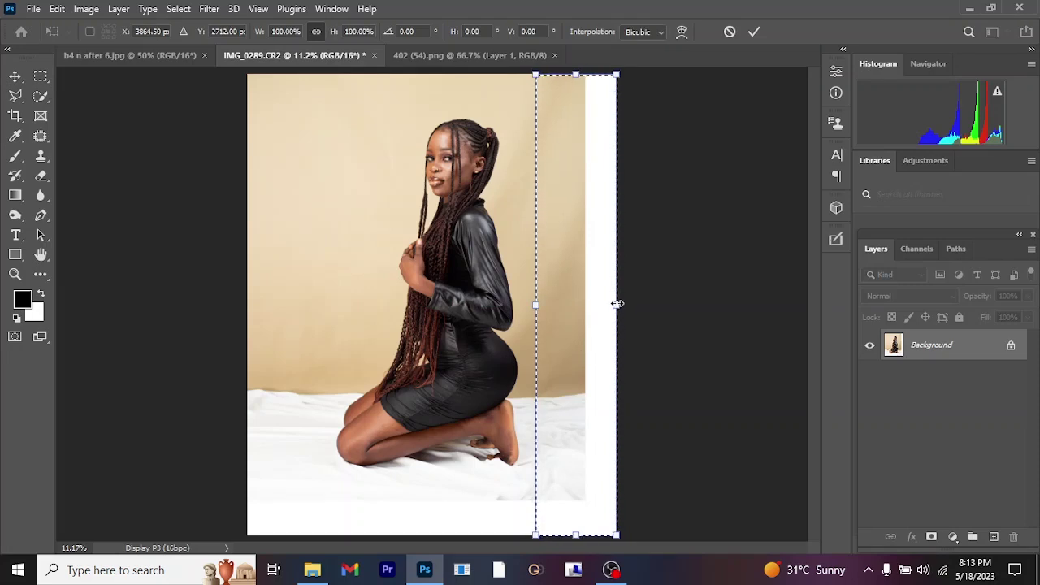
pyautogui.moveTo(619, 305); pyautogui.dragTo(693, 308)
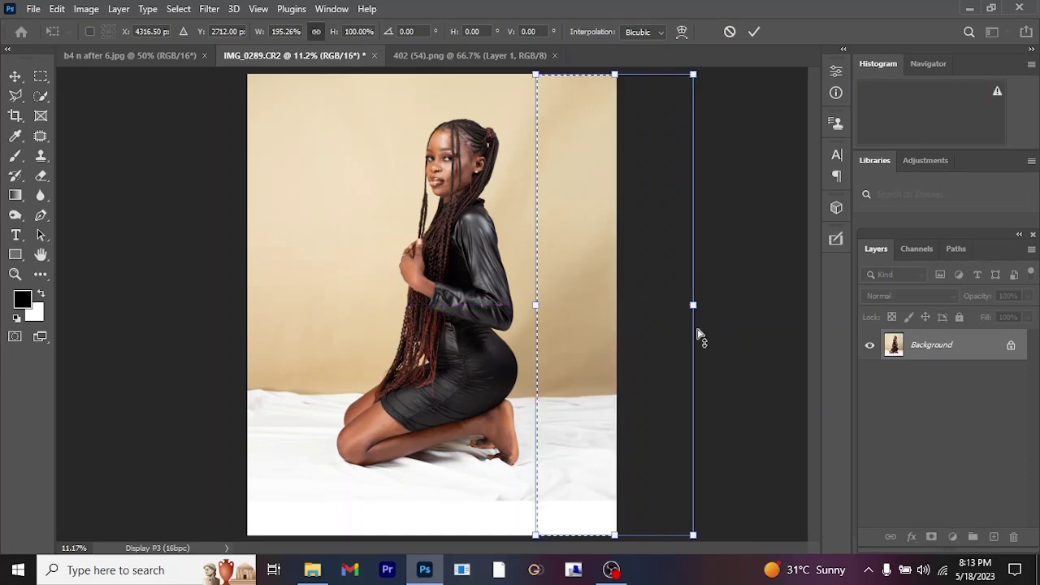
pyautogui.press('Return')
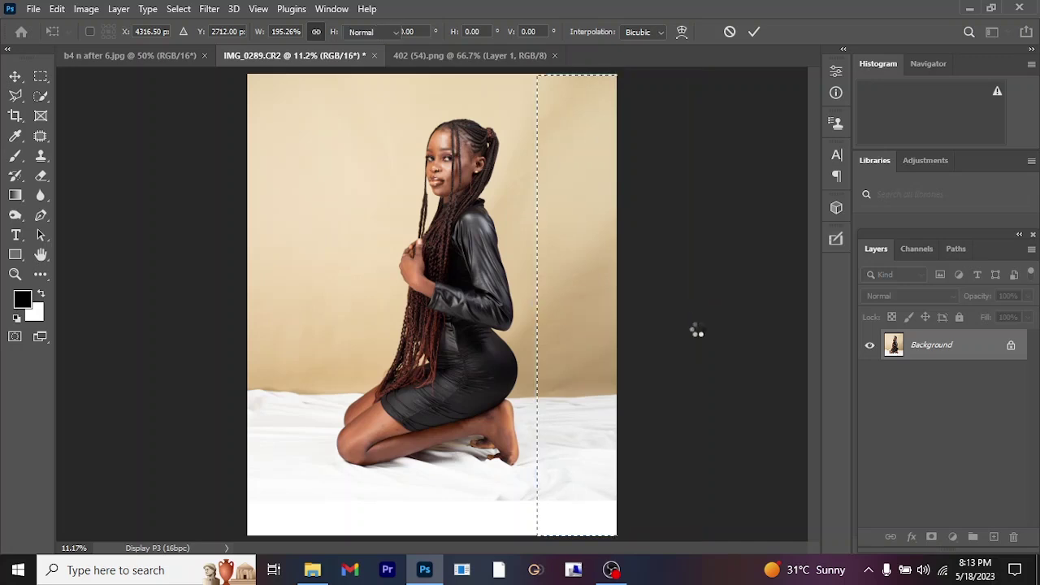
pyautogui.hotkey('ctrl', 'd')
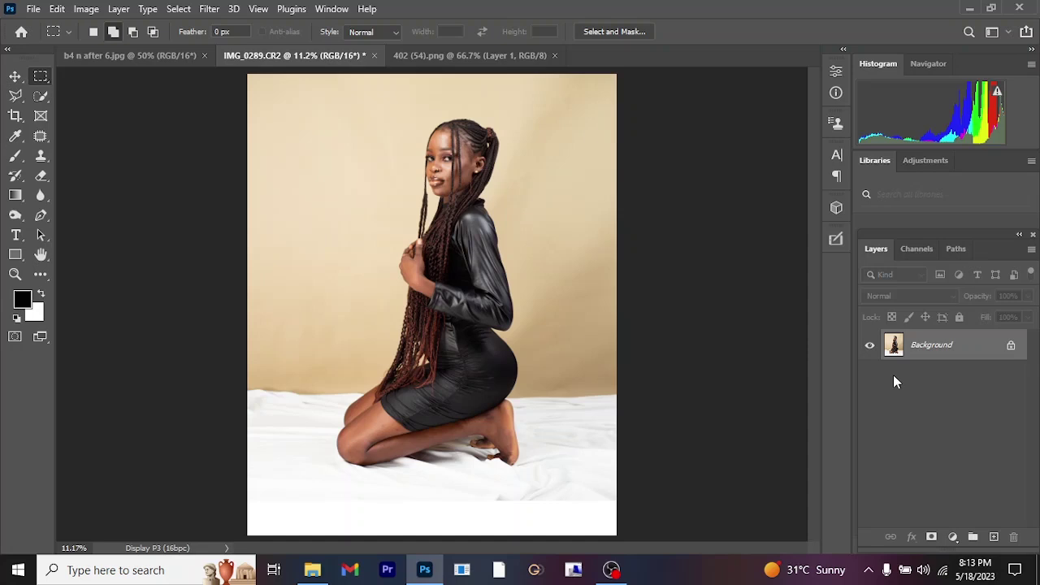
# - Duplicate the Background layer and select the woman on the copy with Select Subject
pyautogui.hotkey('ctrl', 'j')
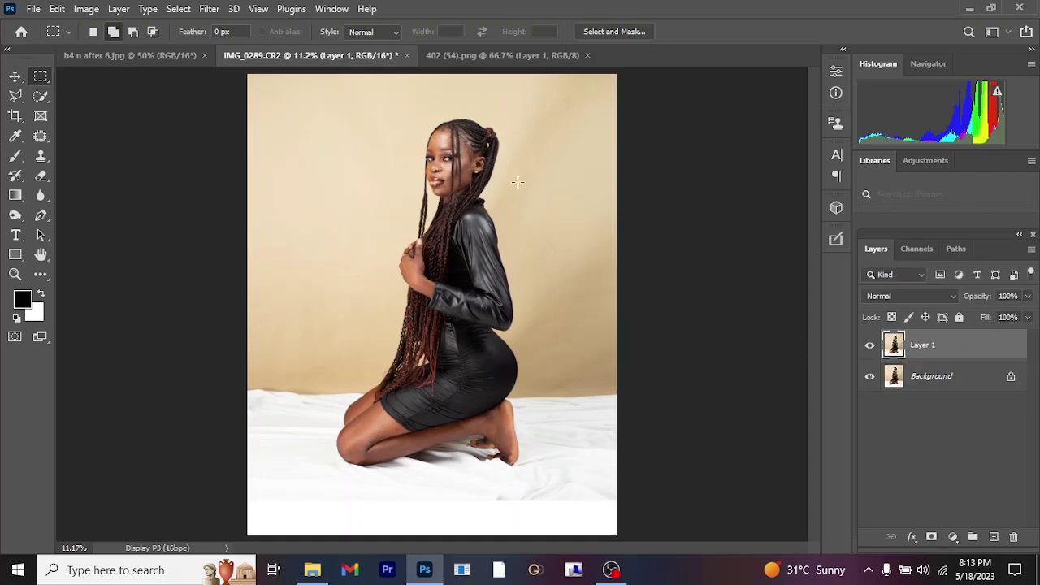
pyautogui.click(46, 98)
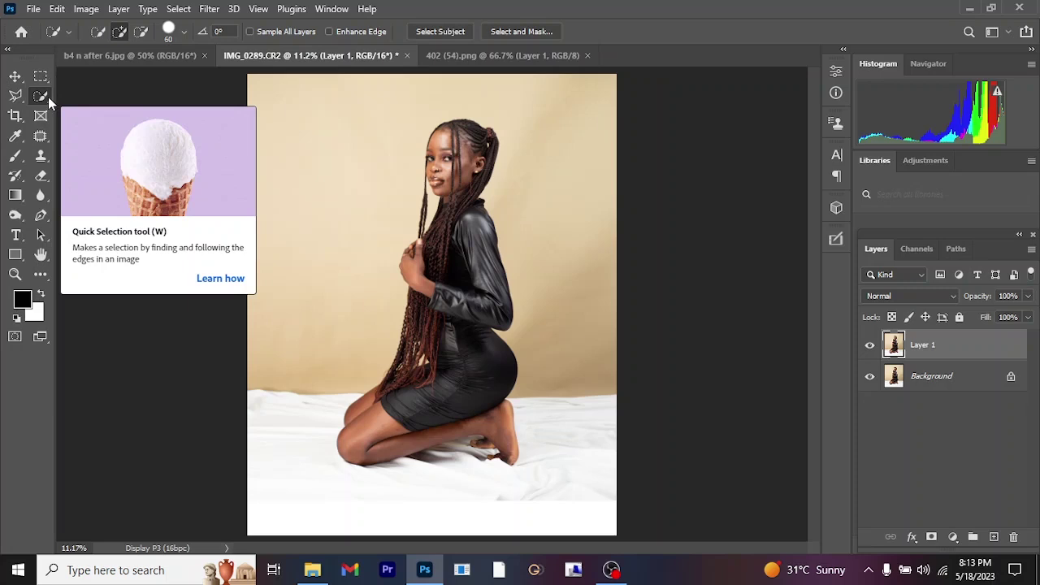
pyautogui.click(427, 35)
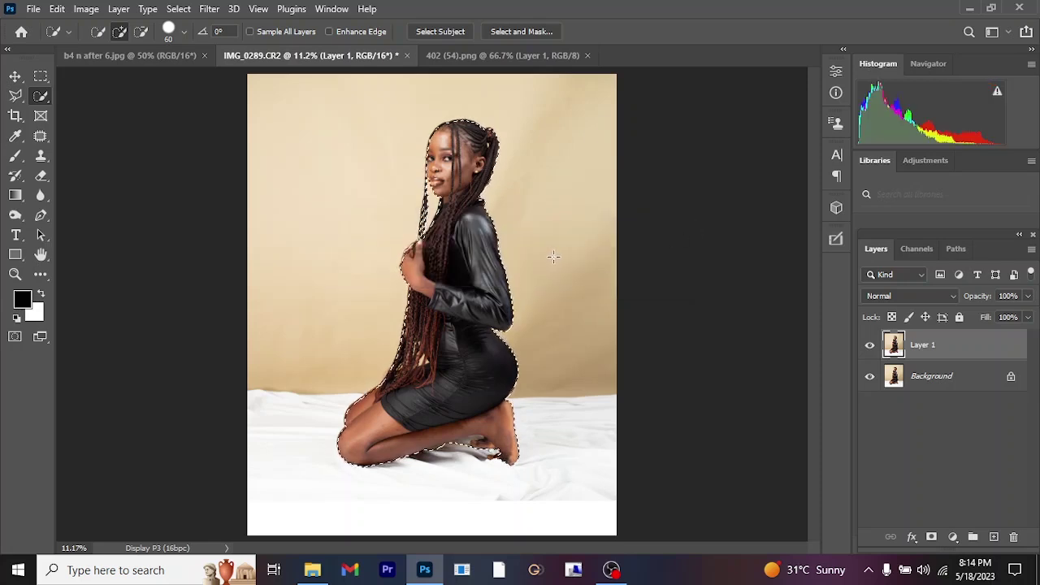
# - Examine the selection outline up close around the woman's head, braids, hand and sleeve down to the elbow
pyautogui.hotkey('ctrl', 'd')
pyautogui.hotkey('ctrl', '+')
pyautogui.hotkey('ctrl', '+')
pyautogui.hotkey('ctrl', '+')
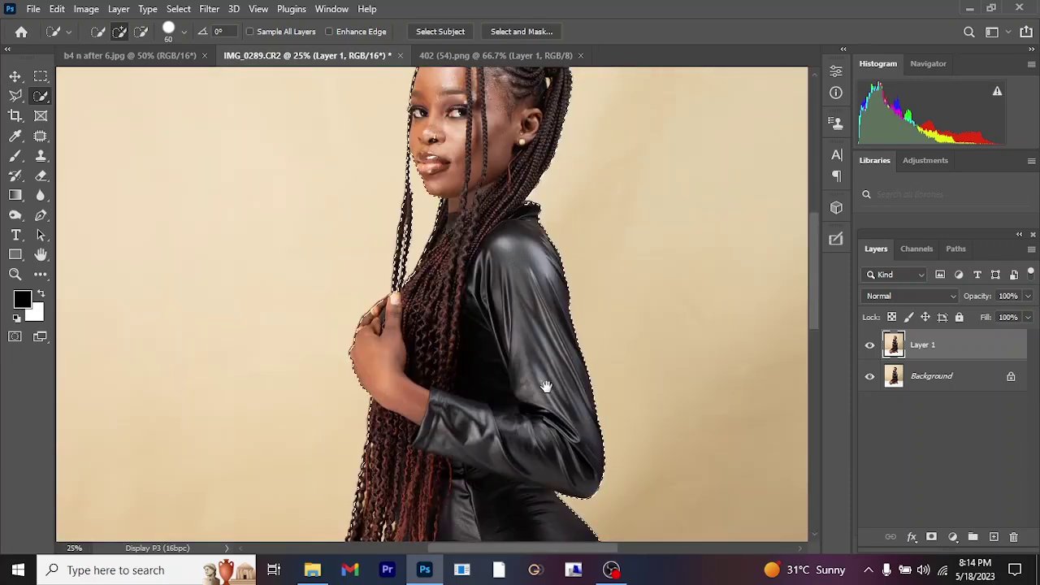
pyautogui.hotkey('ctrl', '+')
pyautogui.hotkey('ctrl', '+')
pyautogui.hotkey('ctrl', '+')
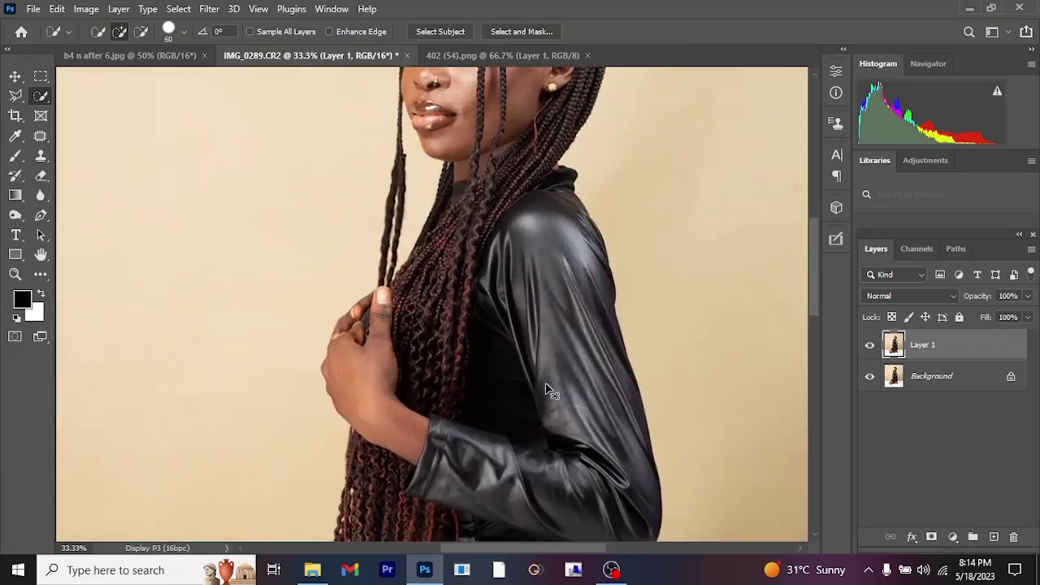
pyautogui.scroll(5, 536, 374)
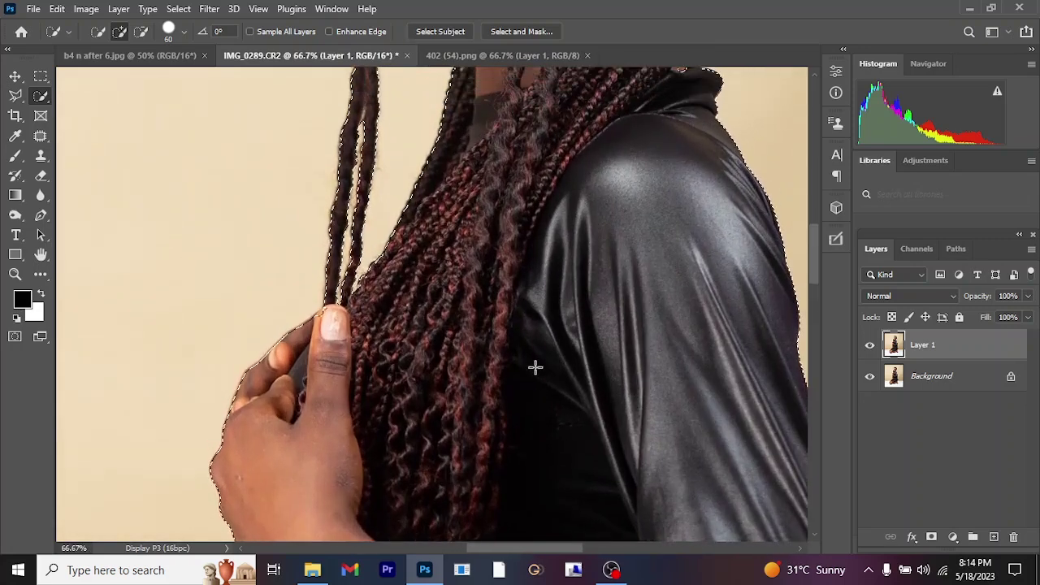
pyautogui.scroll(8, 533, 361)
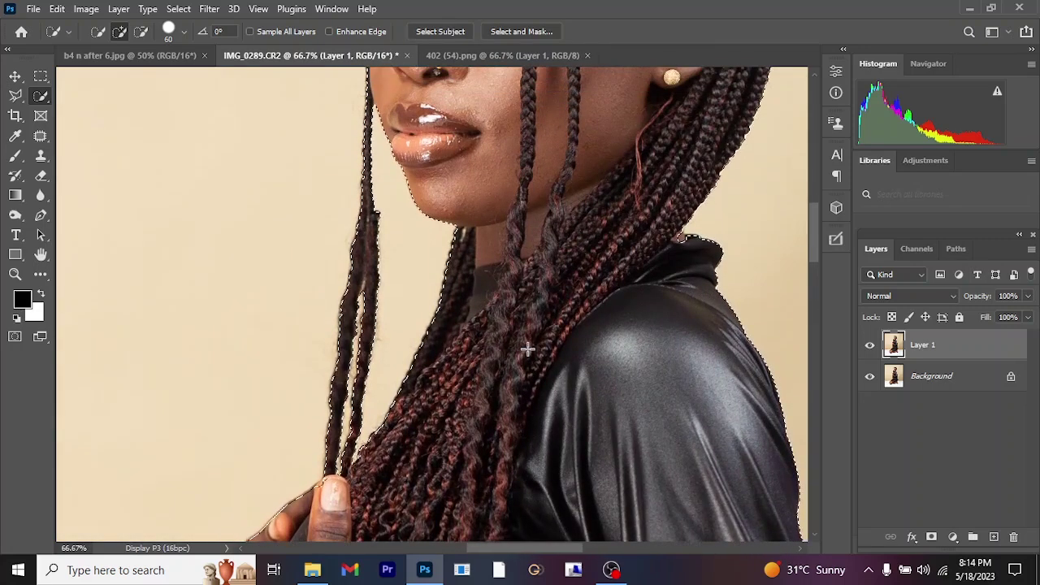
pyautogui.scroll(8, 581, 381)
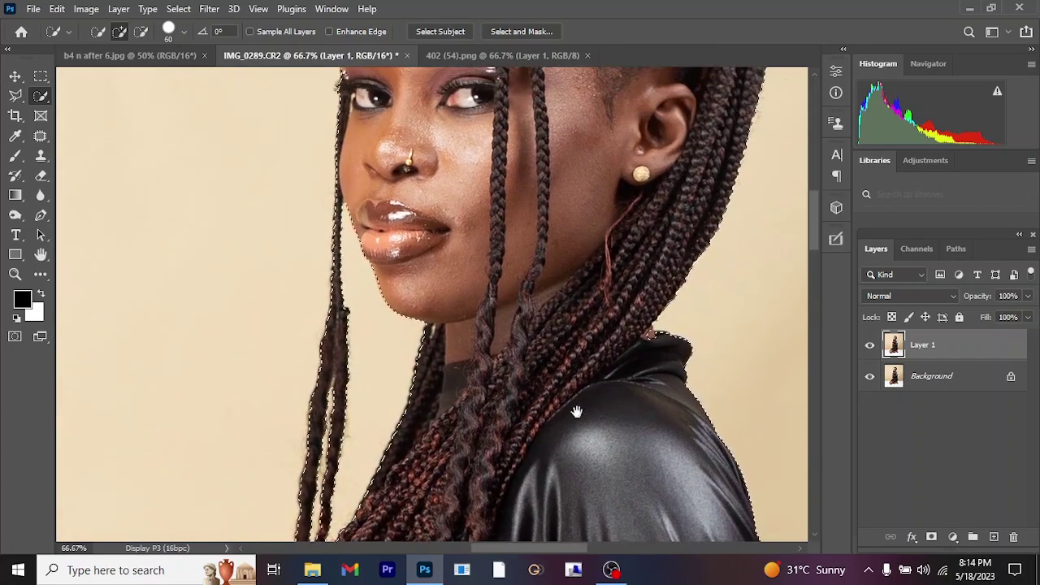
pyautogui.moveTo(593, 330); pyautogui.dragTo(552, 406)
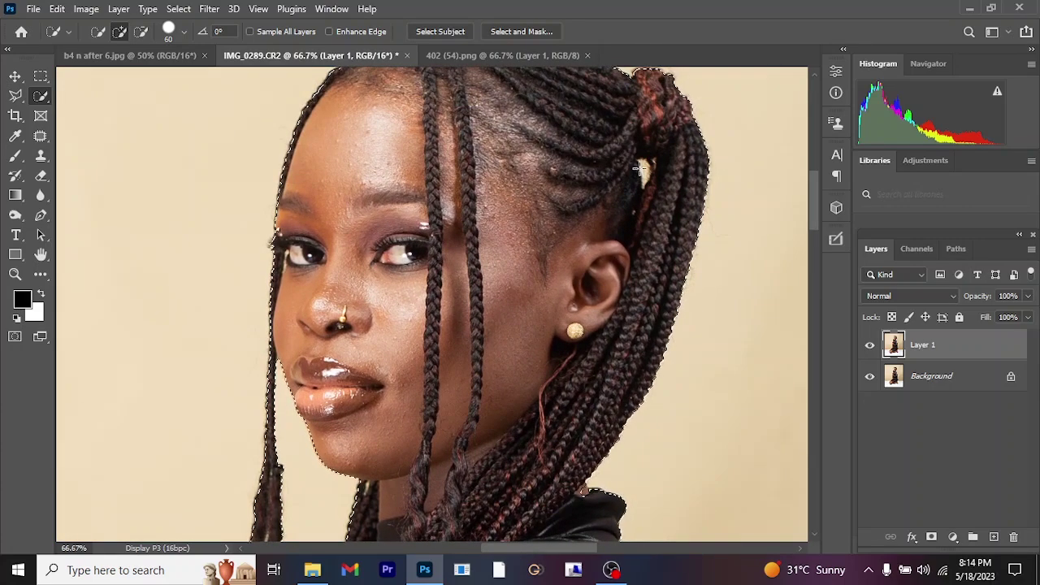
pyautogui.moveTo(576, 436); pyautogui.dragTo(557, 289)
pyautogui.moveTo(536, 395); pyautogui.dragTo(534, 363)
pyautogui.scroll(-10, 538, 411)
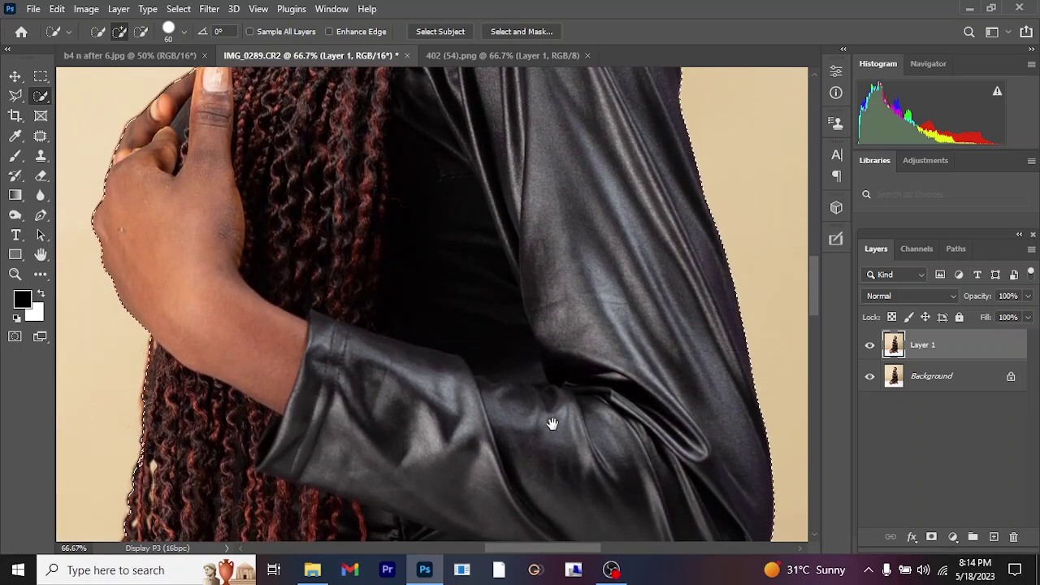
pyautogui.scroll(-4, 552, 424)
pyautogui.scroll(-2, 551, 384)
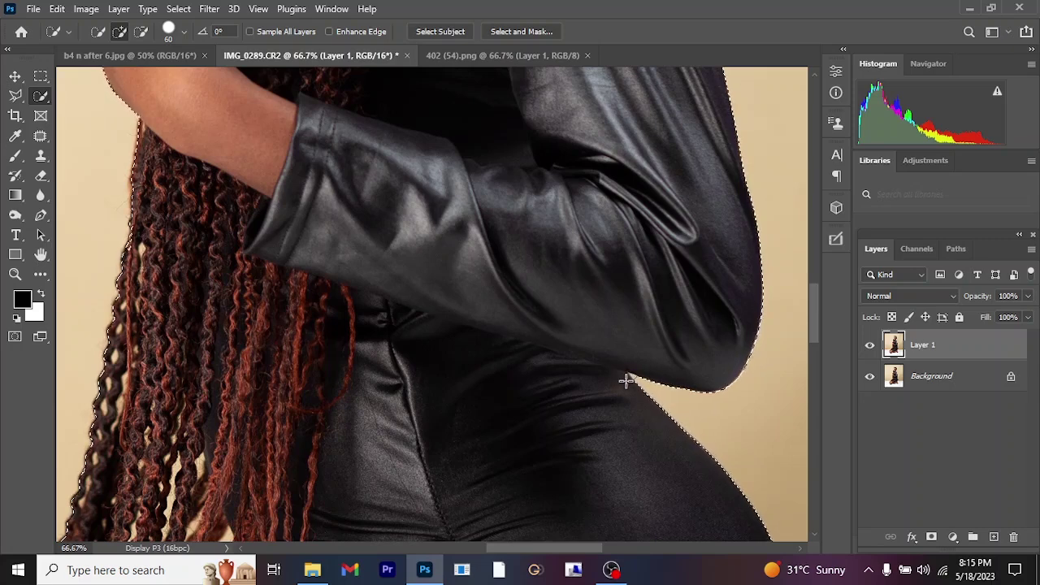
# - Subtract the small backdrop tip between the elbow and the waist from the selection with the Polygonal Lasso
pyautogui.hotkey('ctrl', '+')
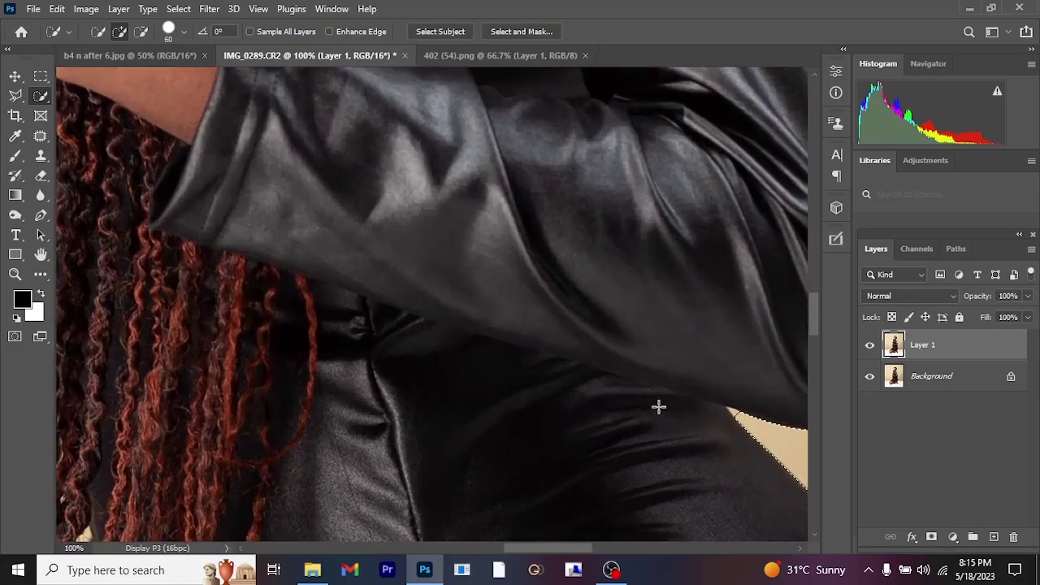
pyautogui.moveTo(658, 405); pyautogui.dragTo(603, 407)
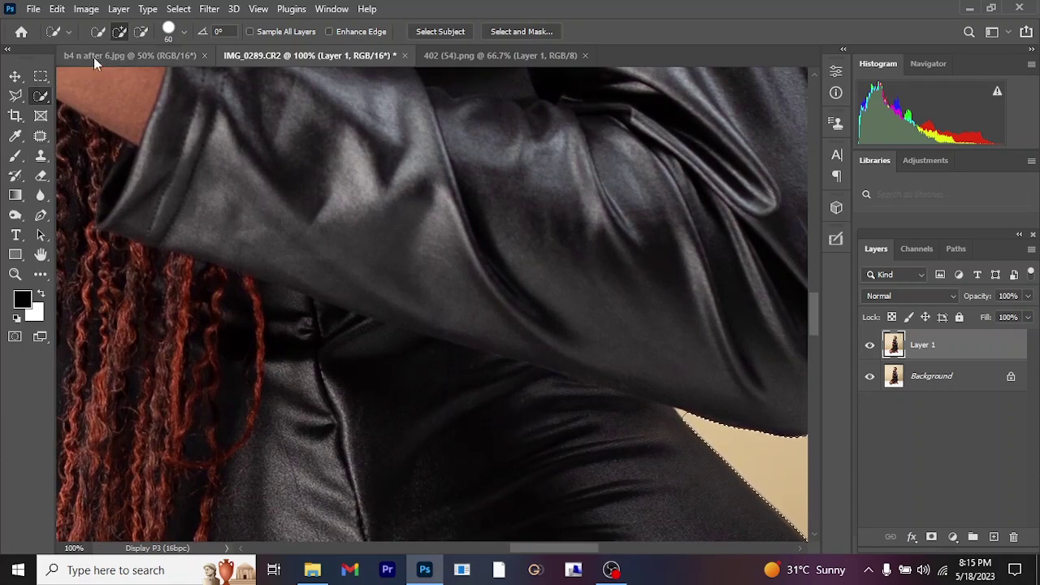
pyautogui.click(18, 97)
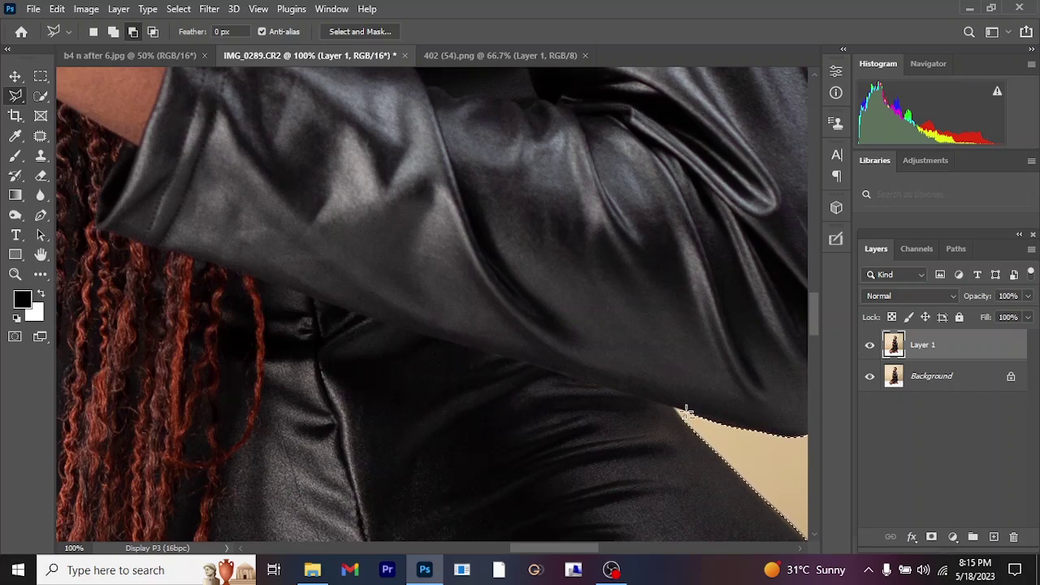
pyautogui.hotkey('ctrl', '+')
pyautogui.hotkey('ctrl', '+')
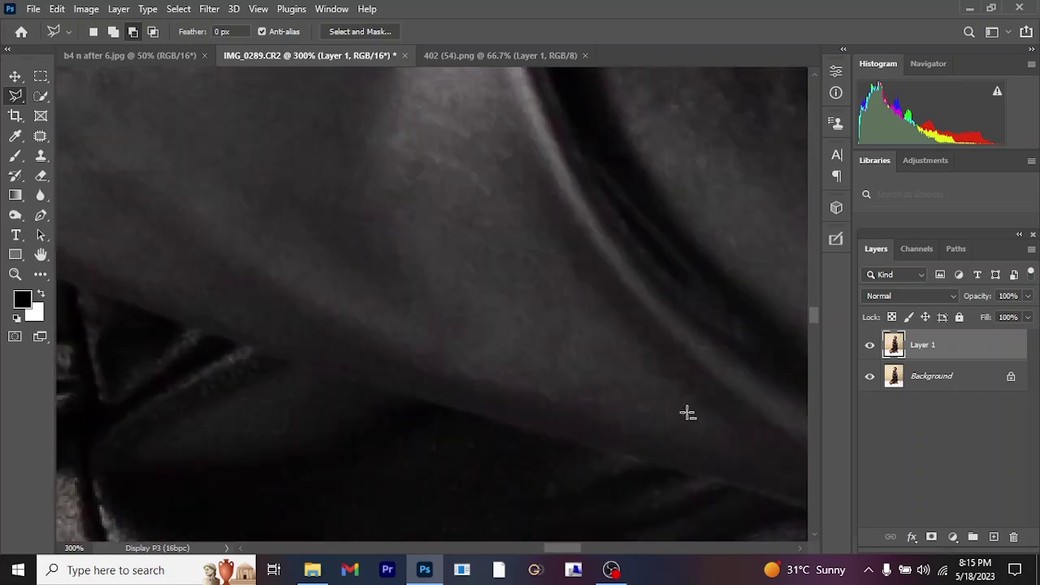
pyautogui.moveTo(691, 413); pyautogui.dragTo(283, 248)
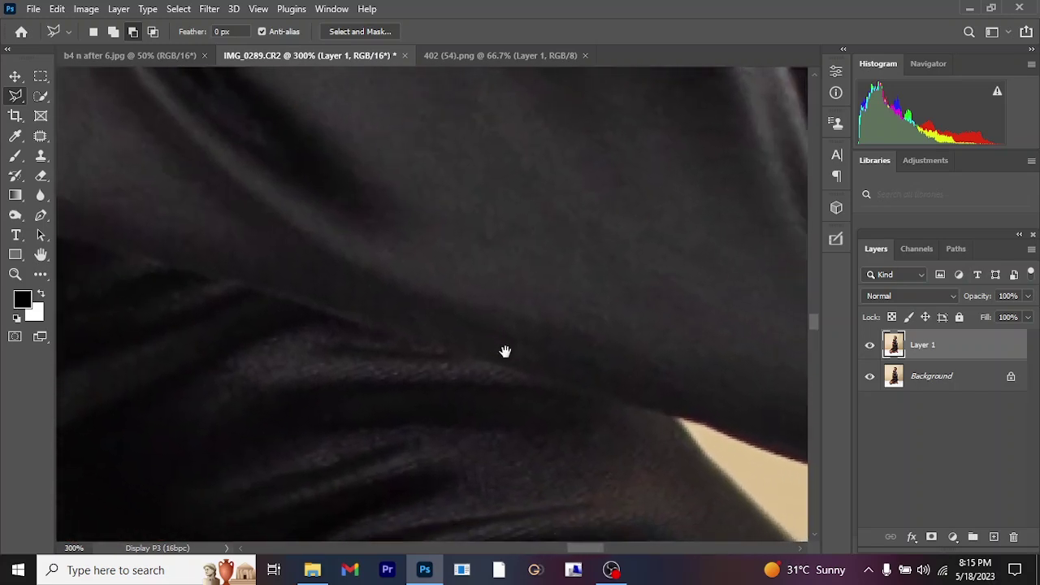
pyautogui.moveTo(507, 350); pyautogui.dragTo(431, 283)
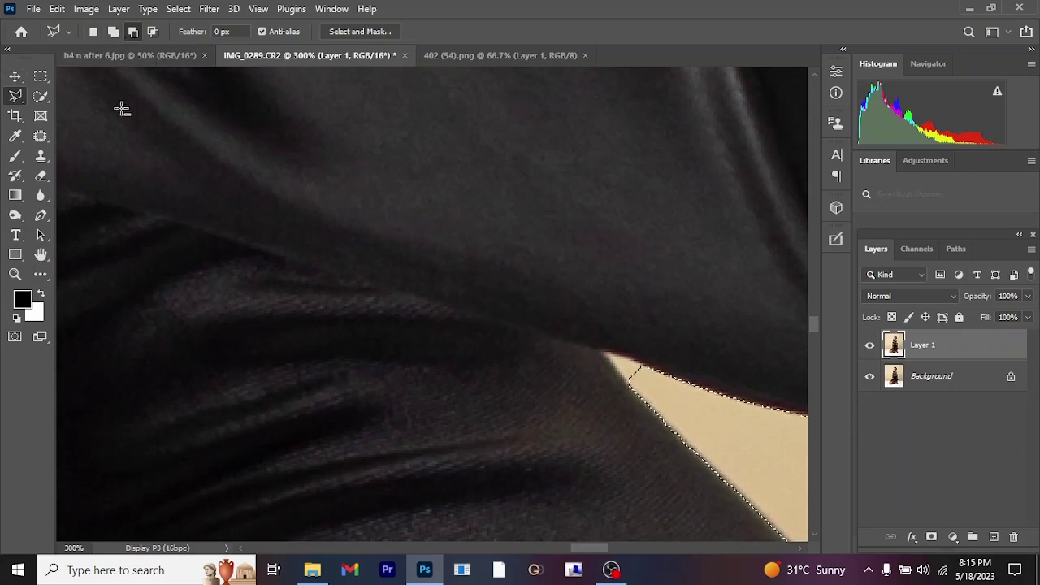
pyautogui.click(18, 77)
pyautogui.click(18, 98)
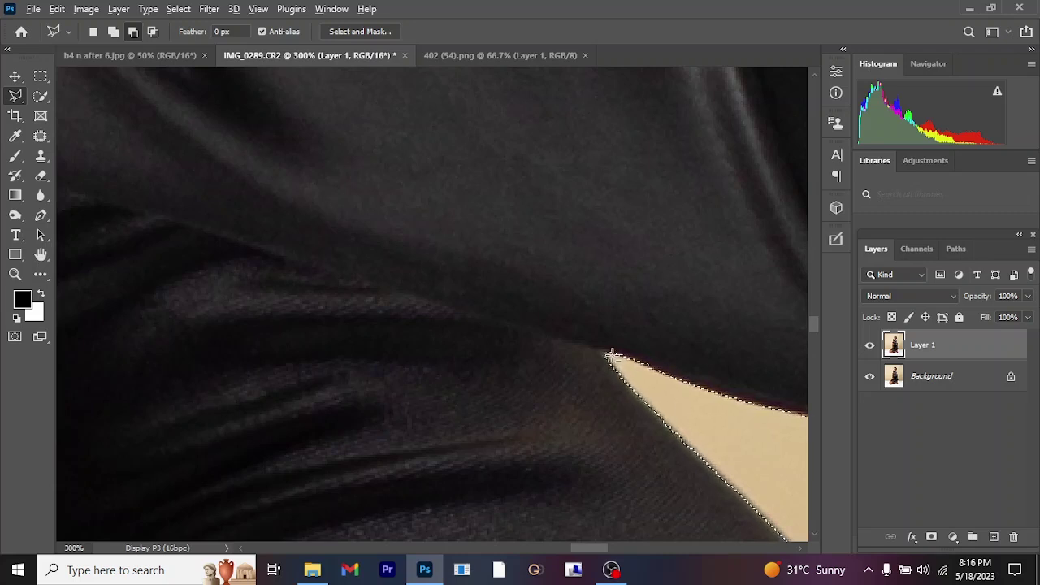
# - Add the loose hair strands beside the braid ends above the thigh to the selection with the Polygonal Lasso
pyautogui.moveTo(680, 397); pyautogui.dragTo(585, 288)
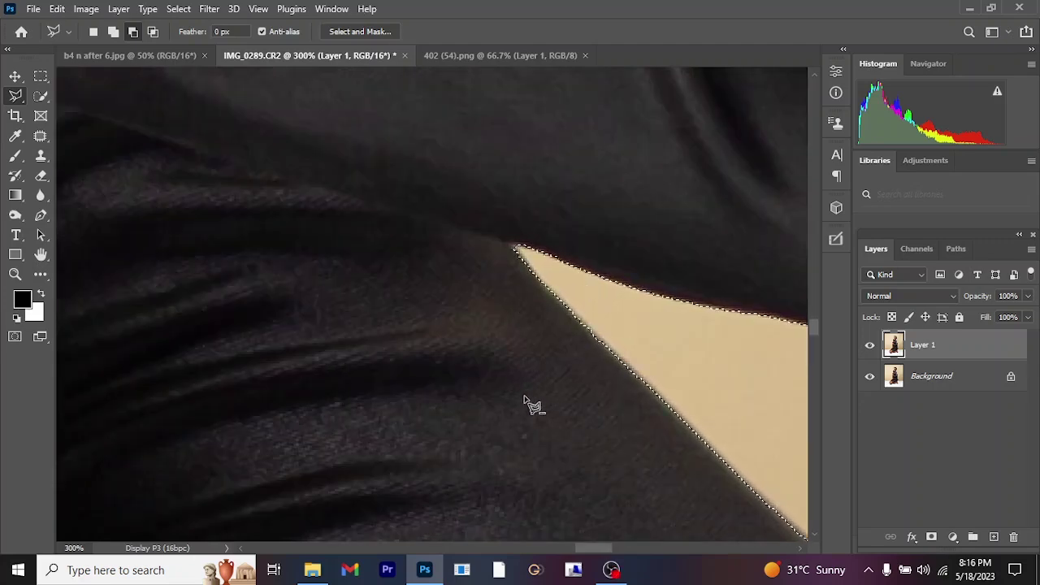
pyautogui.moveTo(452, 445); pyautogui.dragTo(531, 246)
pyautogui.moveTo(409, 471); pyautogui.dragTo(455, 349)
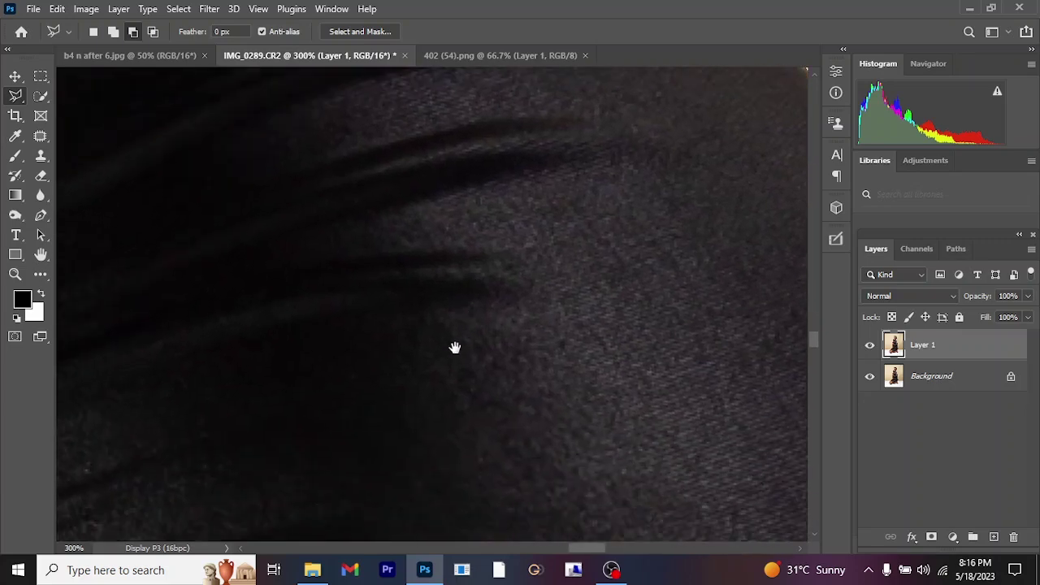
pyautogui.hotkey('ctrl', '-')
pyautogui.hotkey('ctrl', '-')
pyautogui.hotkey('ctrl', '-')
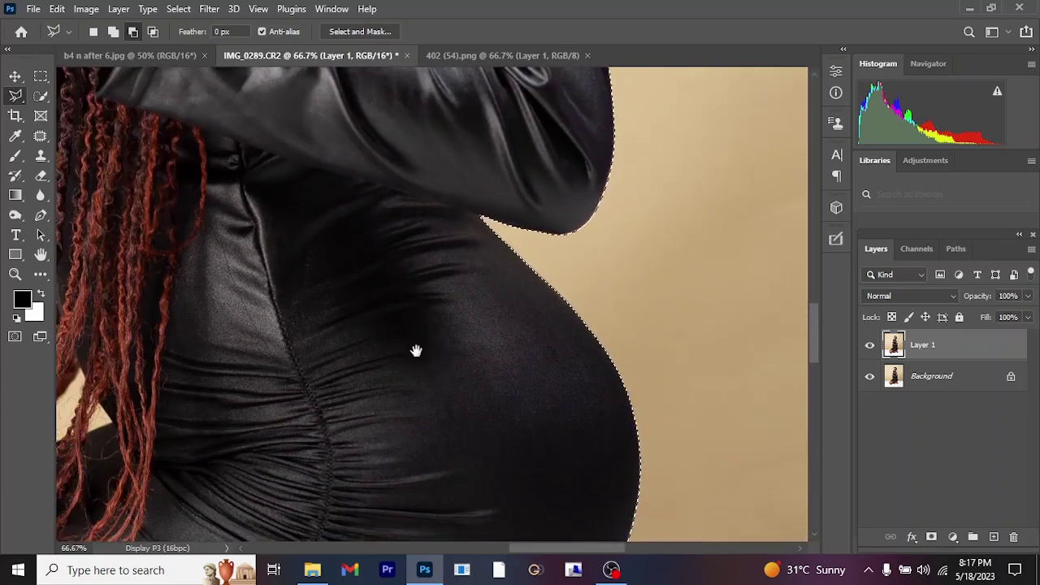
pyautogui.moveTo(415, 350); pyautogui.dragTo(601, 260)
pyautogui.moveTo(464, 355)
pyautogui.mouseDown()
pyautogui.moveTo(511, 283)
pyautogui.moveTo(515, 311)
pyautogui.mouseUp()
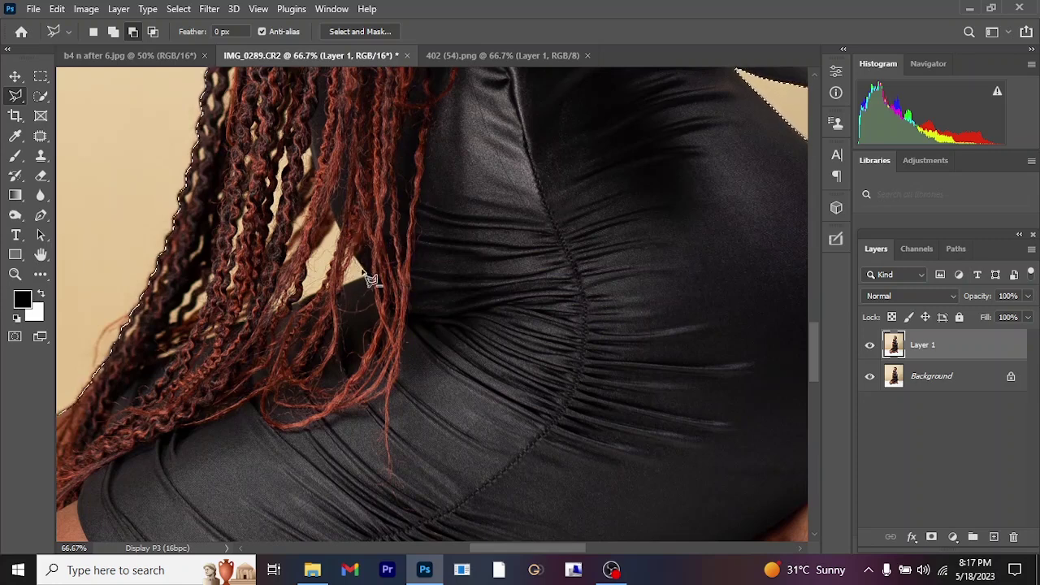
pyautogui.moveTo(309, 295); pyautogui.dragTo(485, 235)
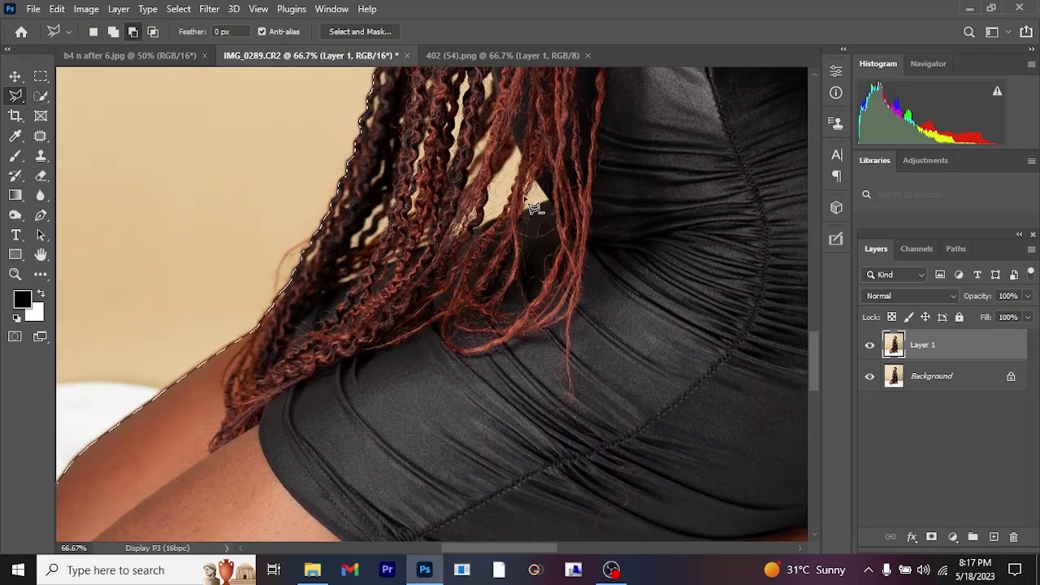
pyautogui.scroll(2, 313, 162)
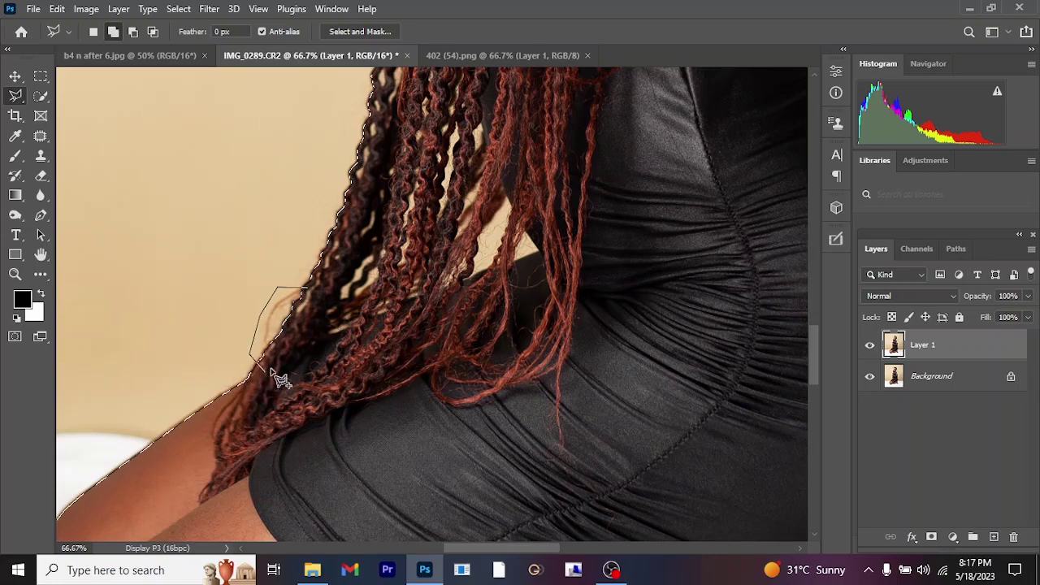
pyautogui.doubleClick(324, 318)
# - Add the white floor cloth and the blank area below it to the selection using Quick Selection with a 175 px brush
pyautogui.moveTo(351, 473); pyautogui.dragTo(541, 144)
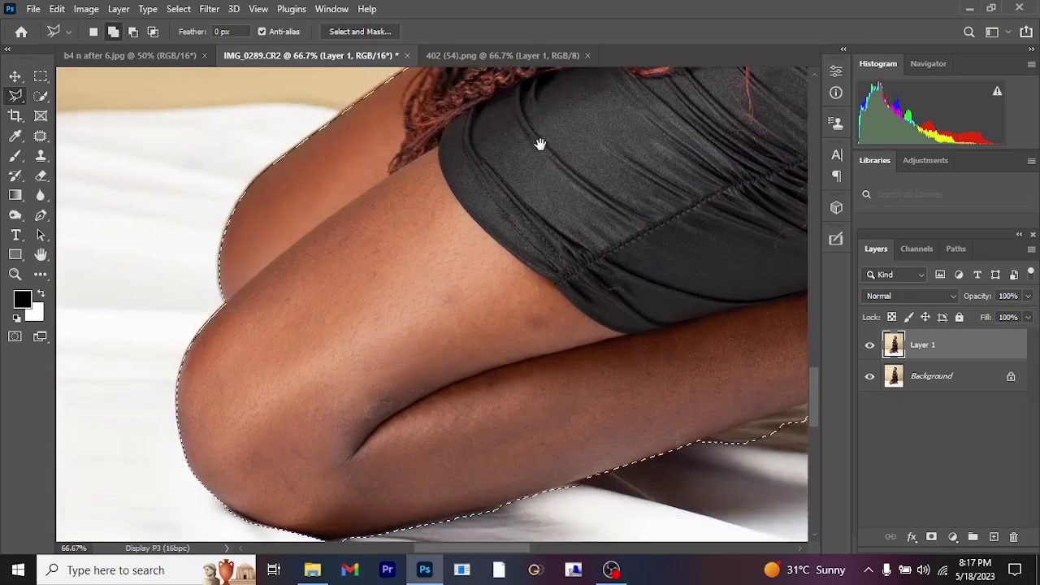
pyautogui.moveTo(522, 310); pyautogui.dragTo(460, 172)
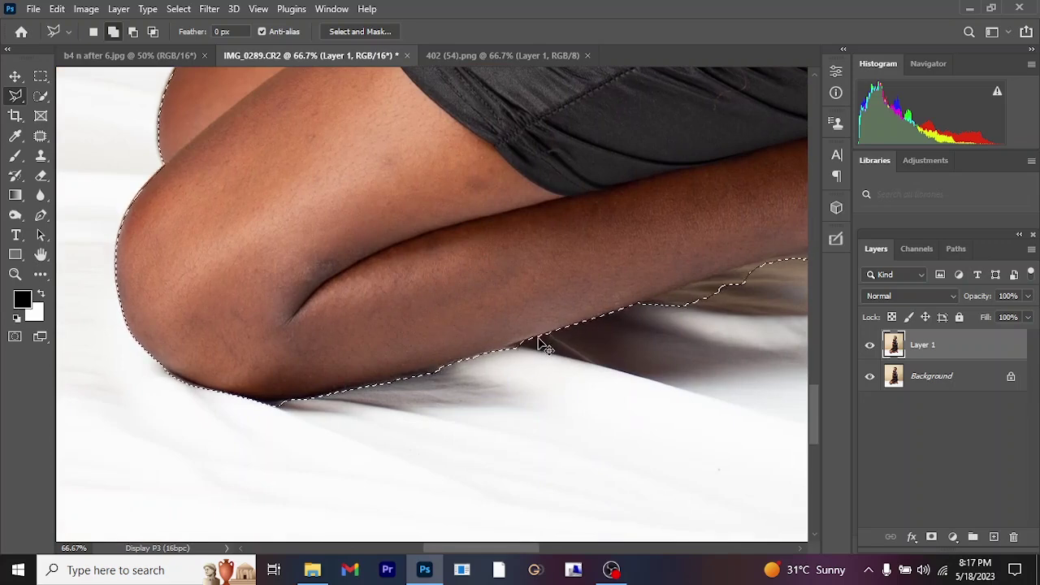
pyautogui.hotkey('ctrl', '-')
pyautogui.hotkey('ctrl', '-')
pyautogui.hotkey('ctrl', '-')
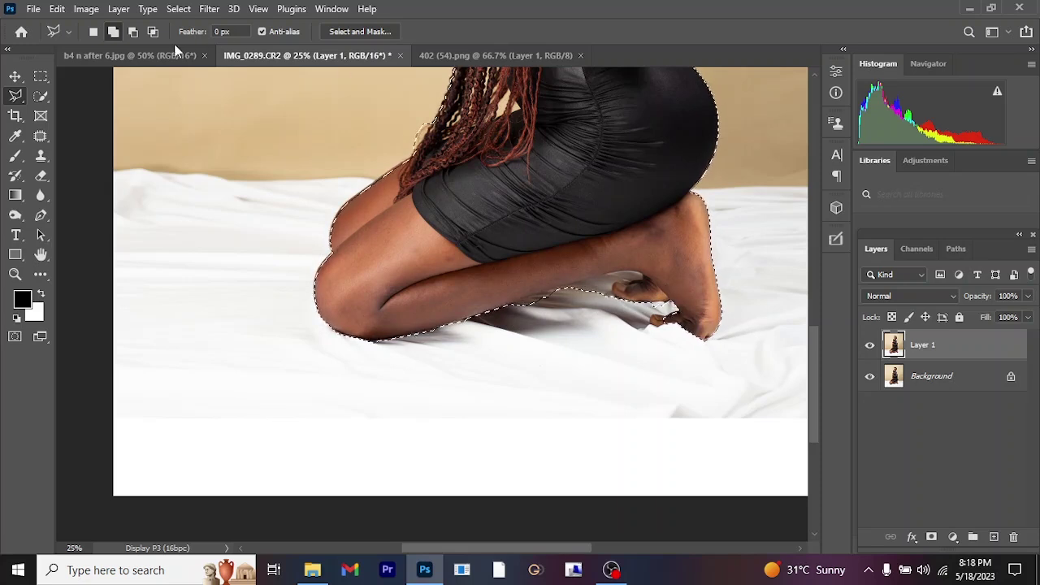
pyautogui.click(40, 97)
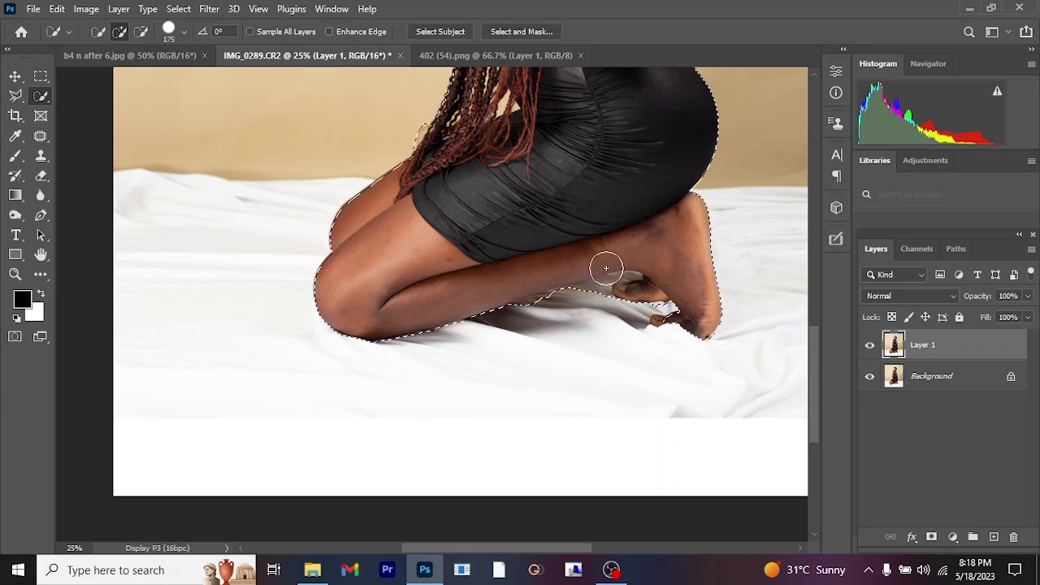
pyautogui.moveTo(313, 268)
pyautogui.mouseDown()
pyautogui.moveTo(314, 217)
pyautogui.moveTo(230, 292)
pyautogui.moveTo(194, 304)
pyautogui.moveTo(173, 371)
pyautogui.moveTo(181, 506)
pyautogui.moveTo(310, 448)
pyautogui.moveTo(323, 407)
pyautogui.mouseUp()
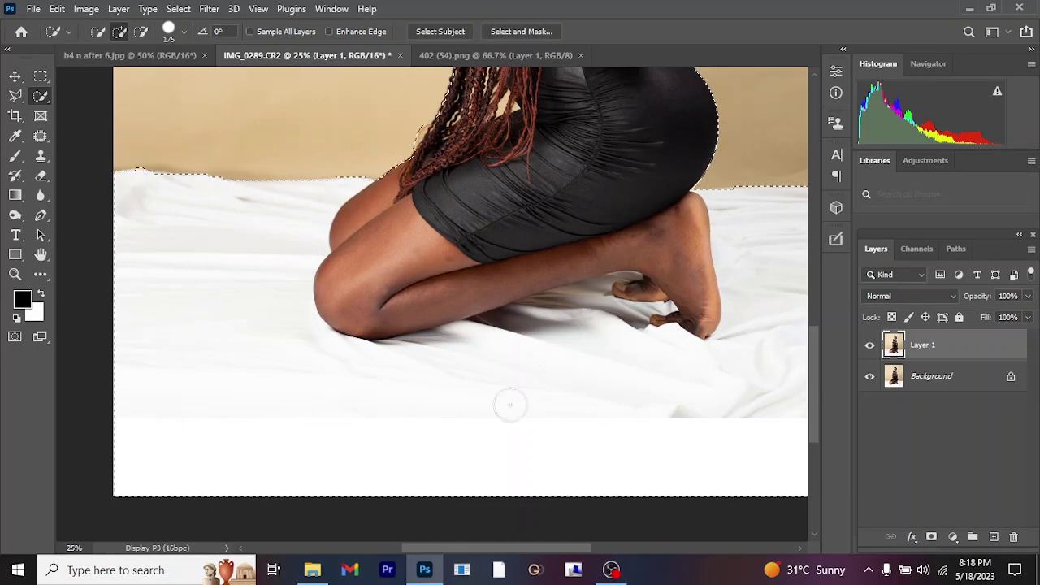
pyautogui.moveTo(577, 395); pyautogui.dragTo(350, 402)
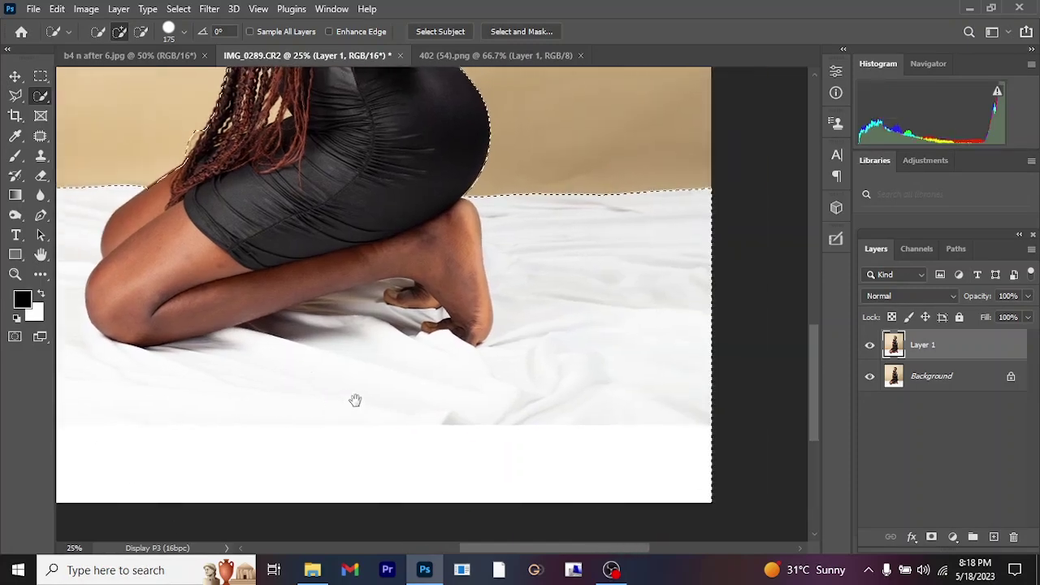
pyautogui.moveTo(487, 320); pyautogui.dragTo(587, 330)
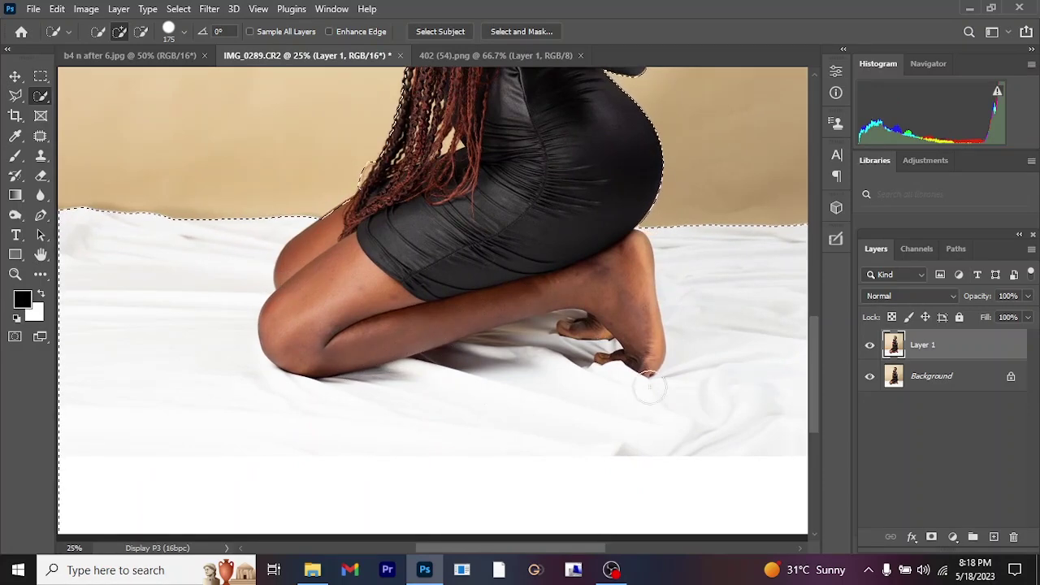
# - Examine the selection outline up close from the kneeling legs and elbow up to the hand, braids and head
pyautogui.moveTo(523, 284); pyautogui.dragTo(538, 442)
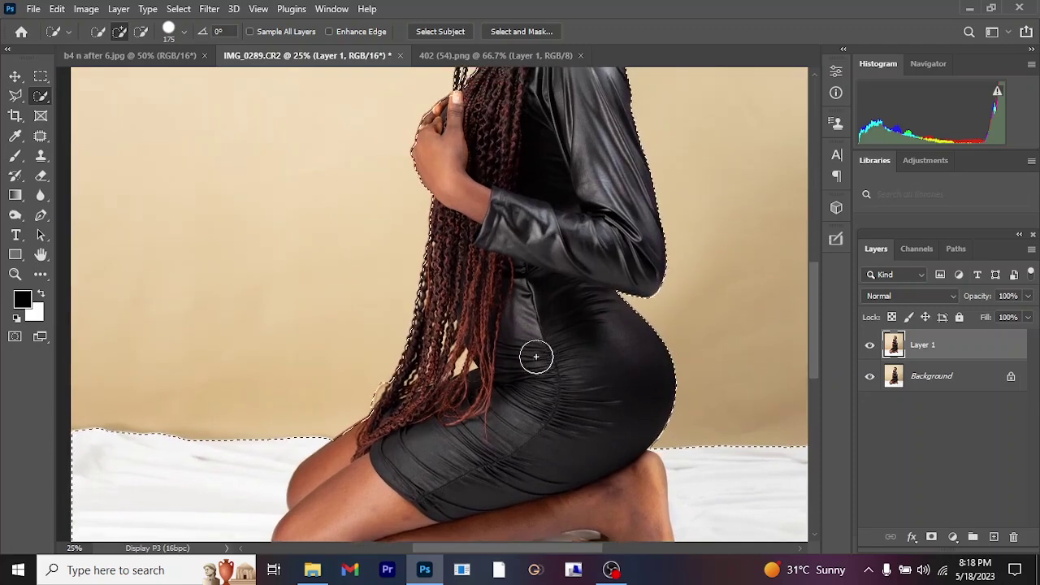
pyautogui.moveTo(537, 314); pyautogui.dragTo(535, 385)
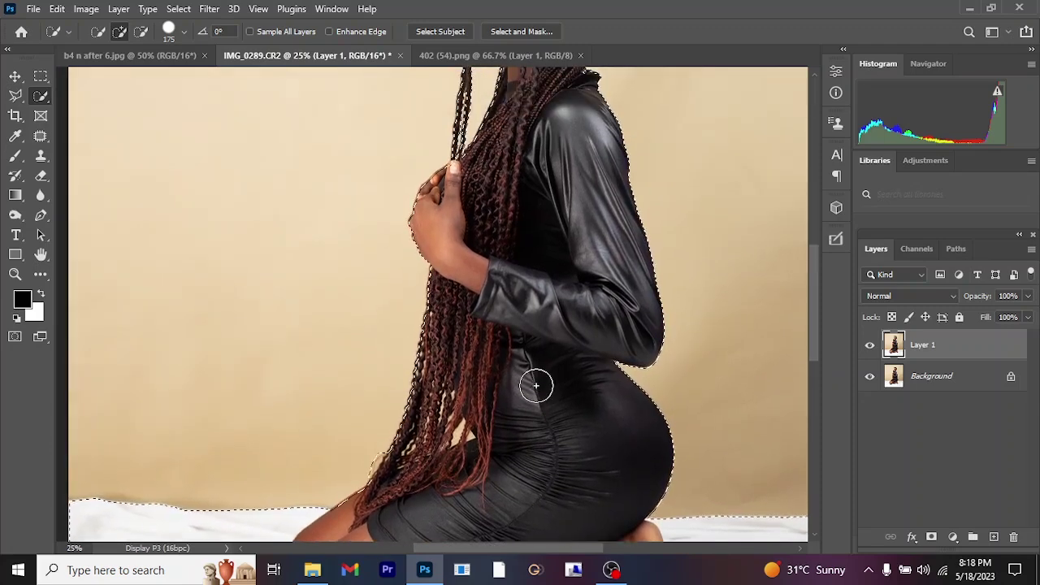
pyautogui.hotkey('ctrl', '-')
pyautogui.hotkey('ctrl', '+')
pyautogui.hotkey('ctrl', '+')
pyautogui.hotkey('ctrl', '+')
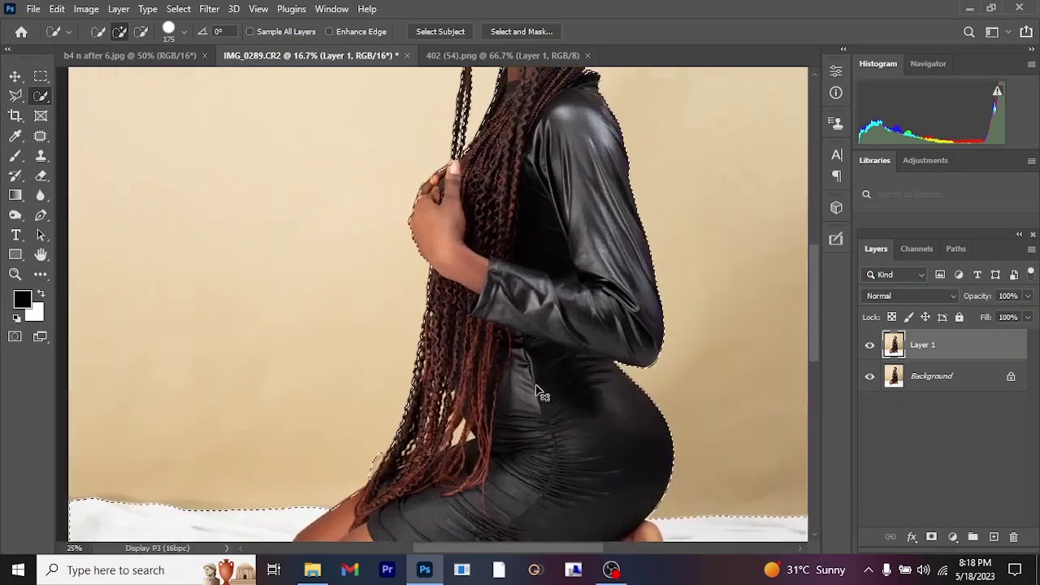
pyautogui.moveTo(584, 315); pyautogui.dragTo(541, 457)
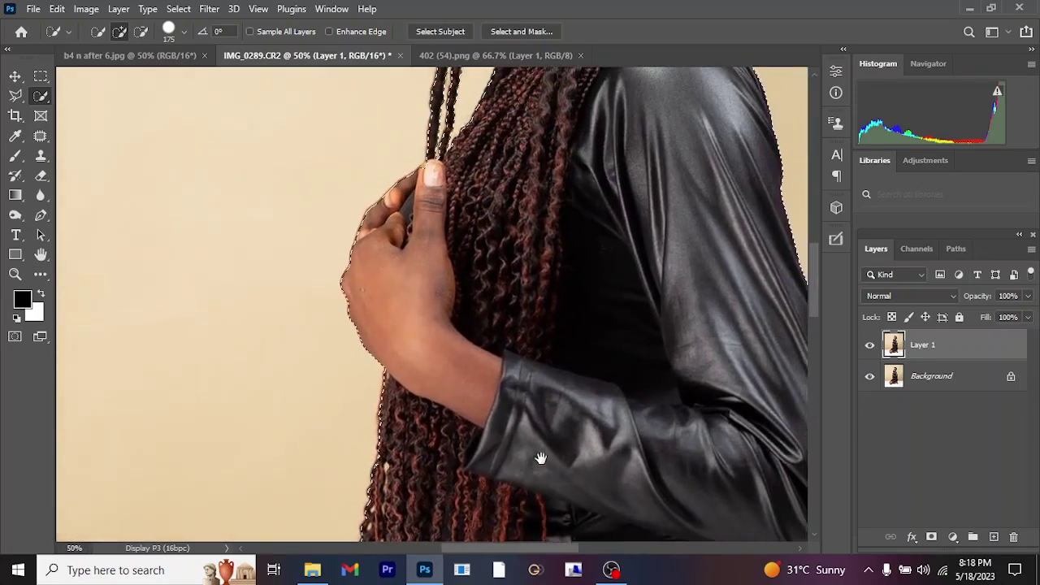
pyautogui.moveTo(569, 325); pyautogui.dragTo(479, 512)
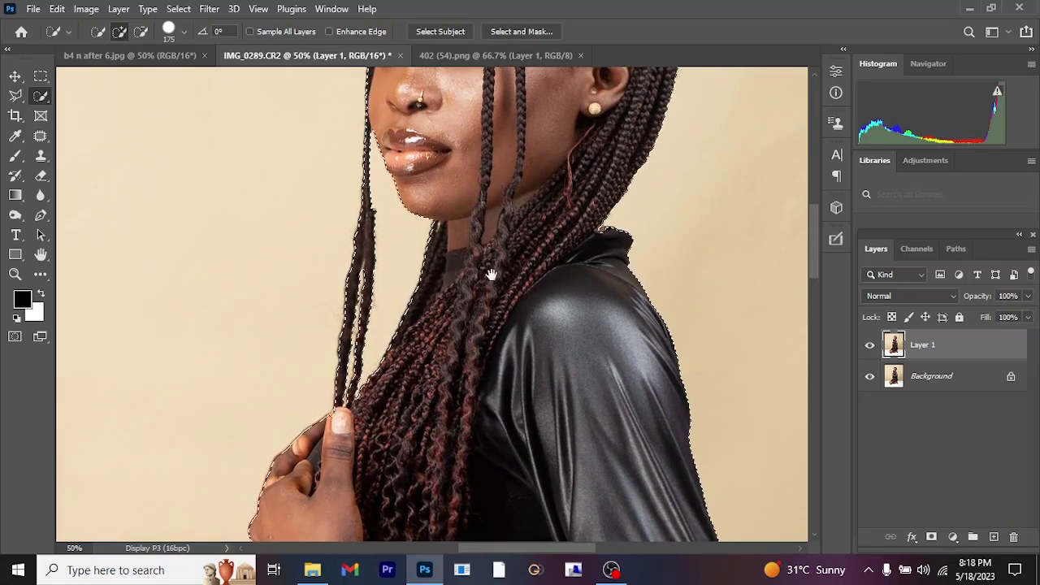
pyautogui.moveTo(532, 246); pyautogui.dragTo(558, 218)
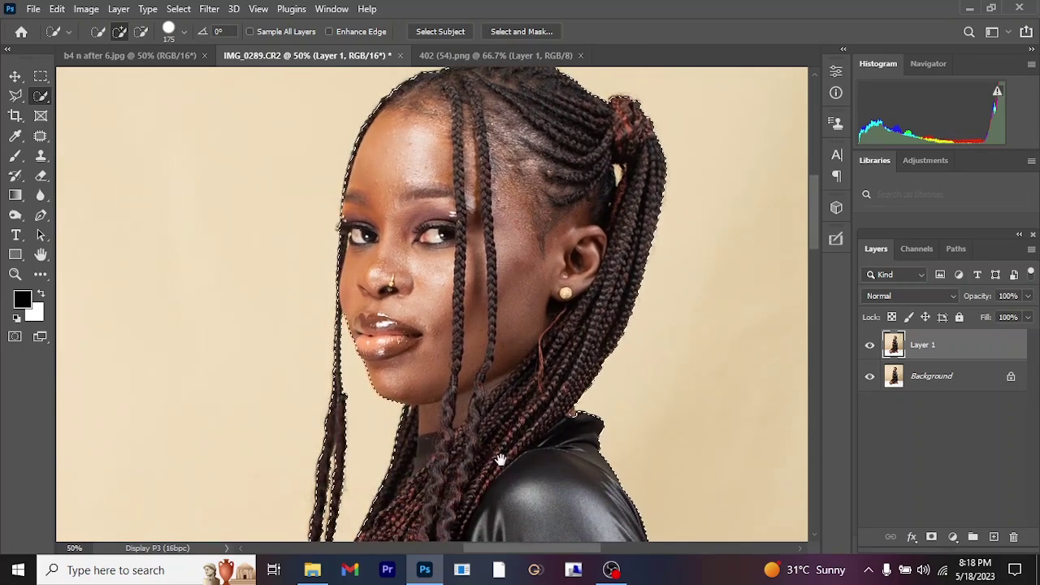
# - Turn the selection into a layer mask on Layer 1 and hide the Background layer
pyautogui.click(16, 95)
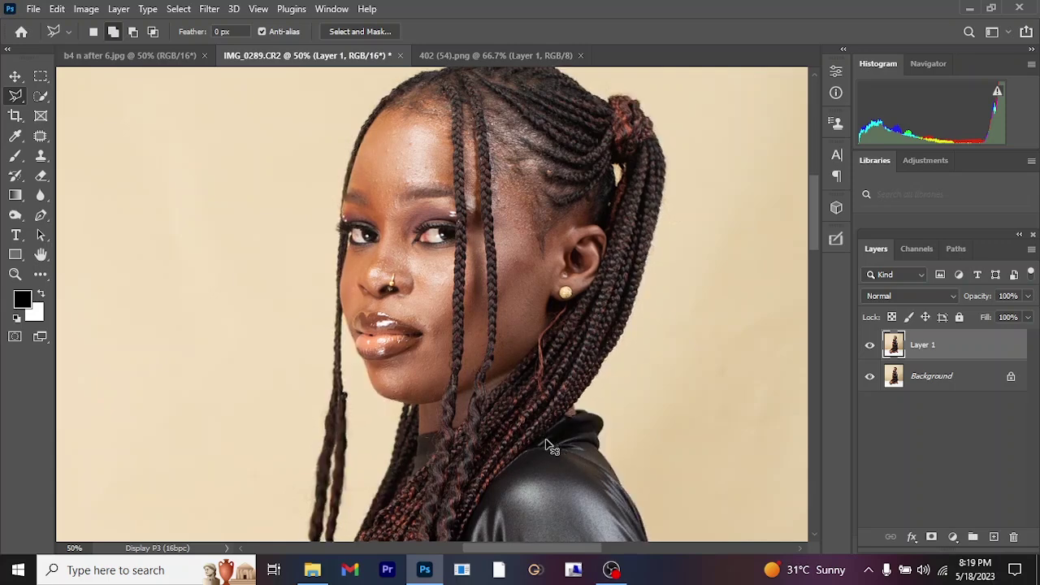
pyautogui.hotkey('ctrl', '-')
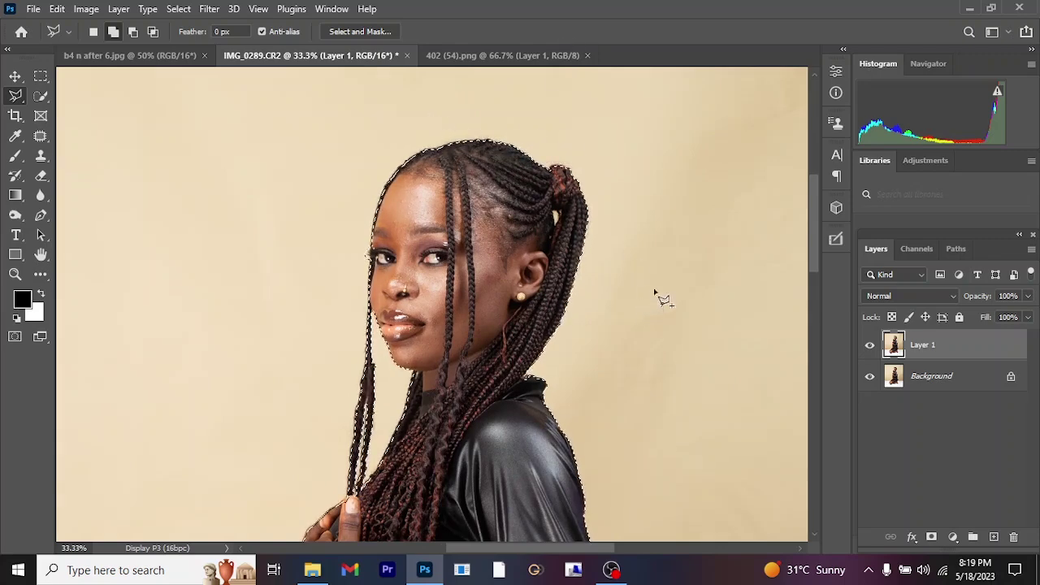
pyautogui.scroll(-5, 513, 365)
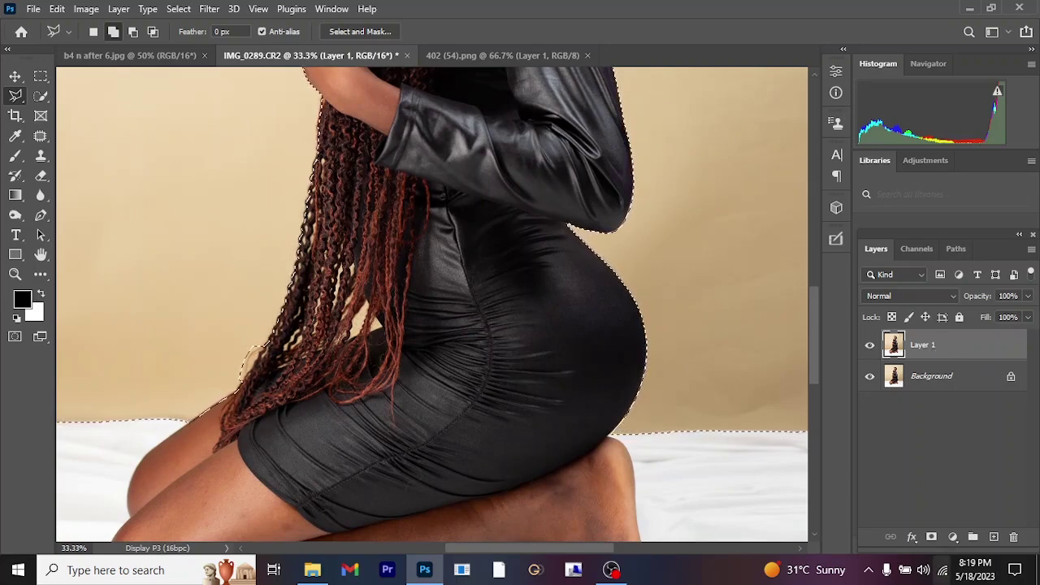
pyautogui.click(931, 537)
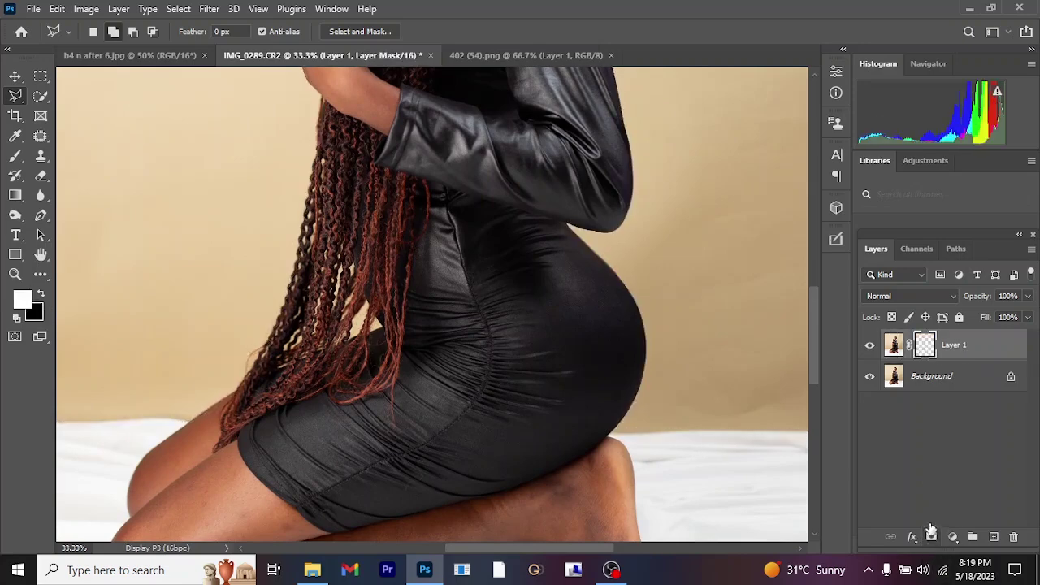
pyautogui.click(870, 379)
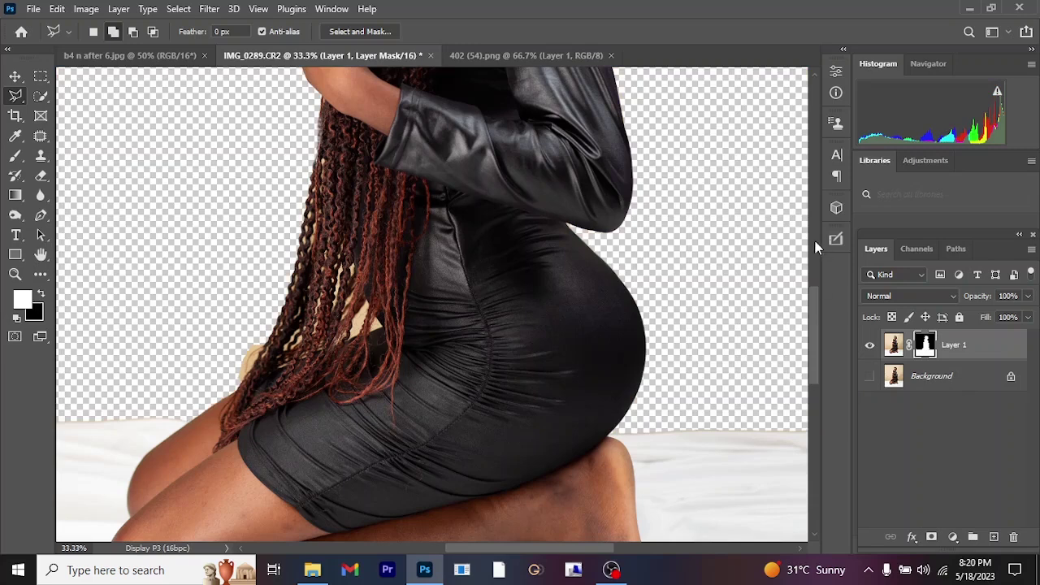
# - Inspect the masked cutout against transparency, from the floor cloth up to the woman's head and shoulders
pyautogui.hotkey('ctrl', '-')
pyautogui.hotkey('ctrl', '-')
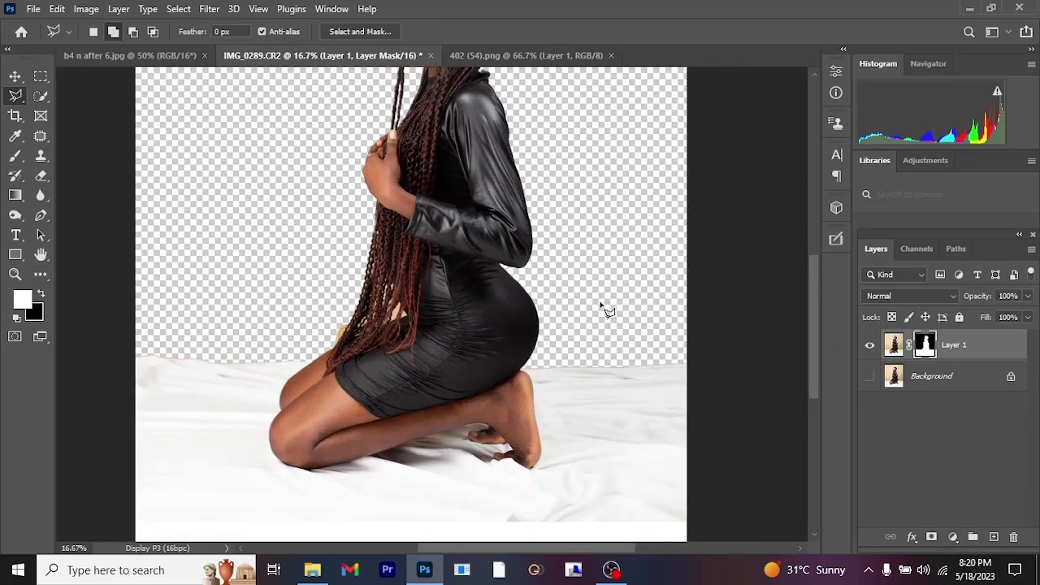
pyautogui.scroll(5, 488, 302)
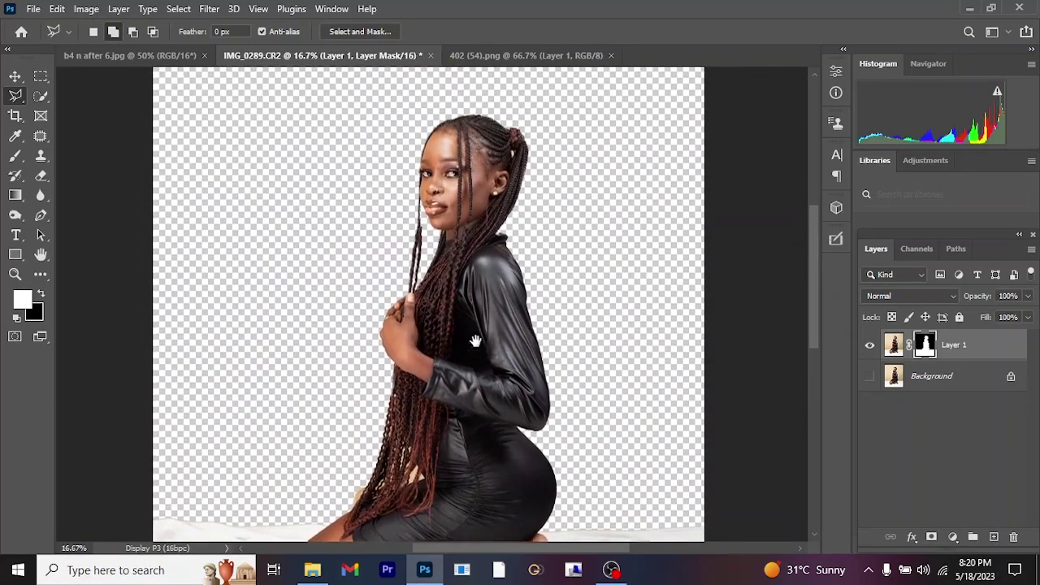
pyautogui.scroll(1, 485, 309)
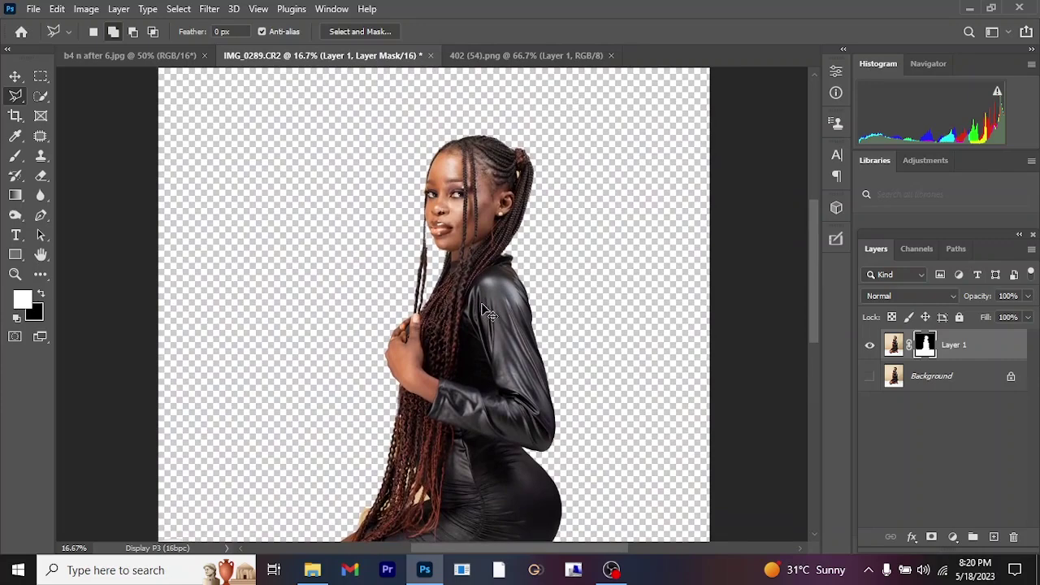
pyautogui.hotkey('ctrl', '+')
pyautogui.hotkey('ctrl', '+')
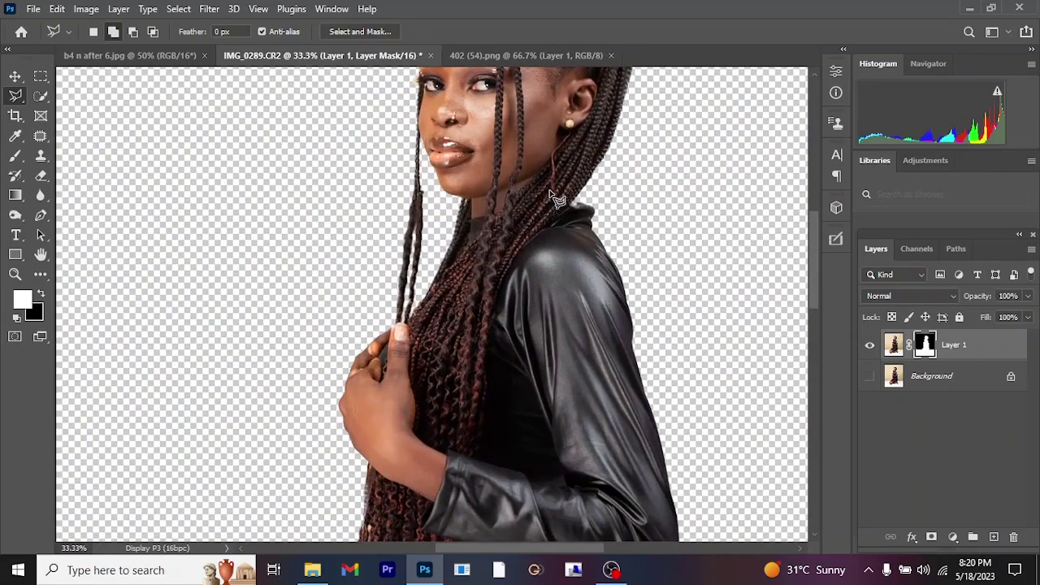
pyautogui.moveTo(558, 200); pyautogui.dragTo(502, 321)
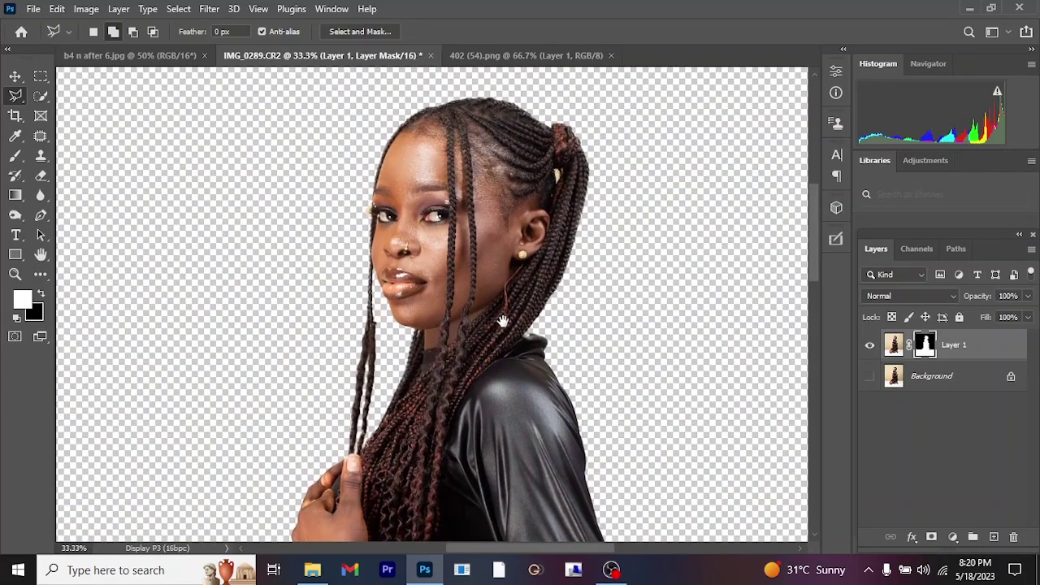
# - Open Layer 1's mask in the Select and Mask workspace
pyautogui.click(503, 321)
pyautogui.doubleClick(926, 346)
pyautogui.click(754, 246)
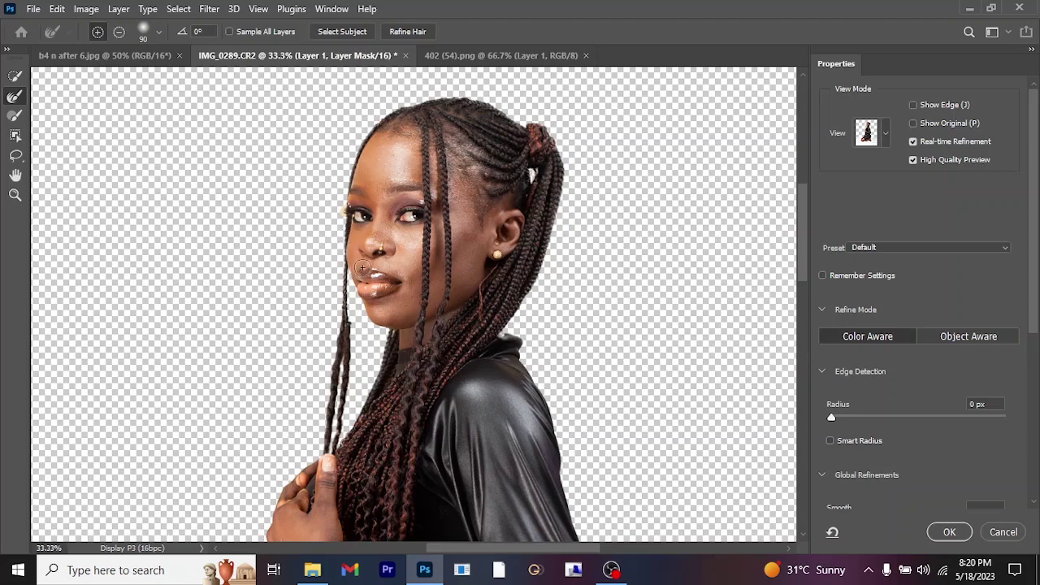
# - Remove the leftover backdrop around the outer eyelashes and adjoining braid using the Refine Edge Brush at size 35
pyautogui.scroll(4, 363, 268)
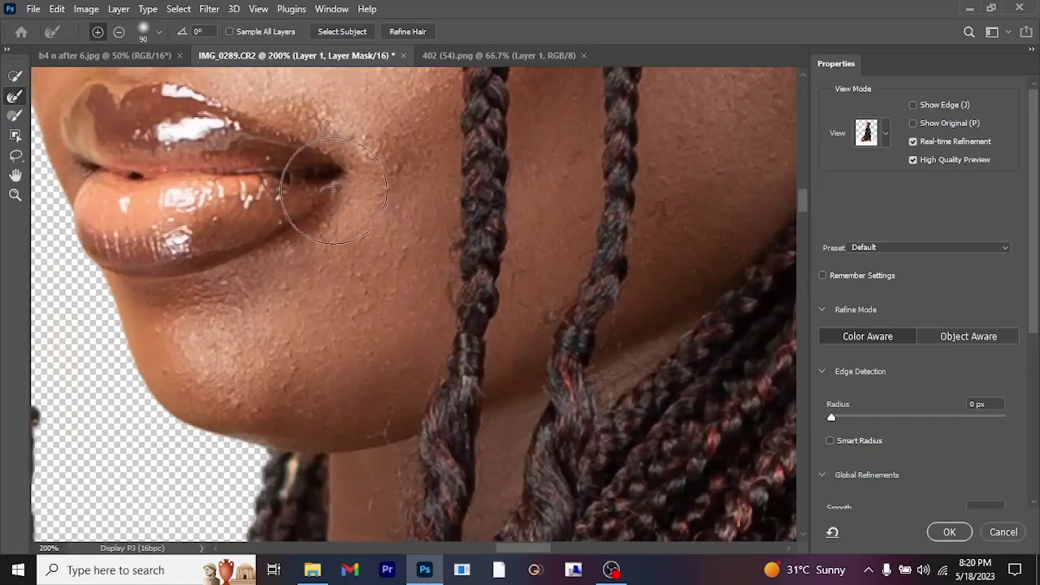
pyautogui.scroll(10, 444, 301)
pyautogui.scroll(3, 443, 302)
pyautogui.press('[')
pyautogui.press('[')
pyautogui.press('[')
pyautogui.press('[')
pyautogui.press('[')
pyautogui.press('[')
pyautogui.press('[')
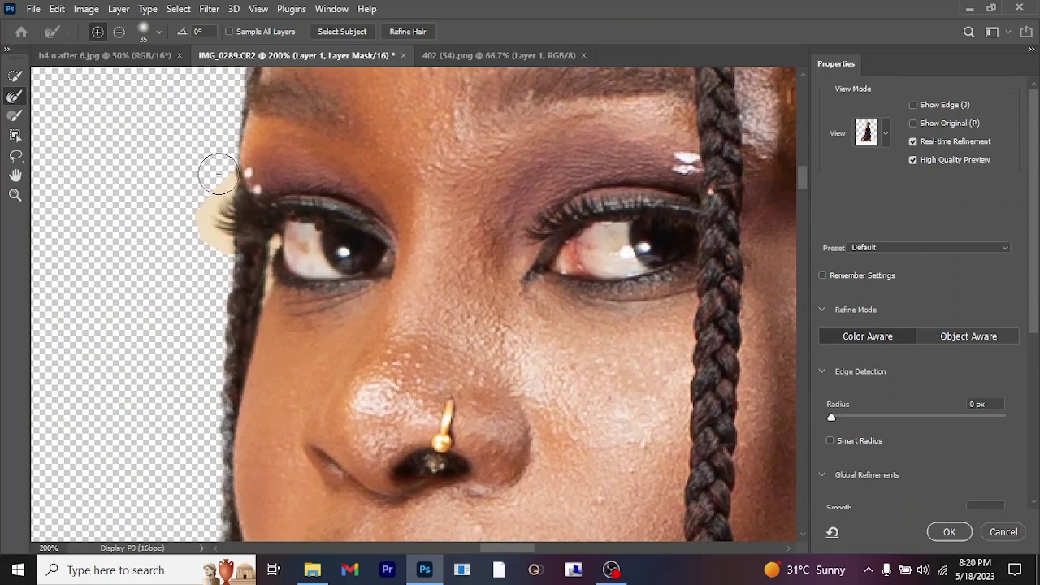
pyautogui.moveTo(219, 173)
pyautogui.mouseDown()
pyautogui.moveTo(214, 250)
pyautogui.moveTo(179, 236)
pyautogui.moveTo(231, 227)
pyautogui.moveTo(223, 222)
pyautogui.moveTo(201, 235)
pyautogui.moveTo(214, 241)
pyautogui.moveTo(214, 225)
pyautogui.moveTo(233, 232)
pyautogui.mouseUp()
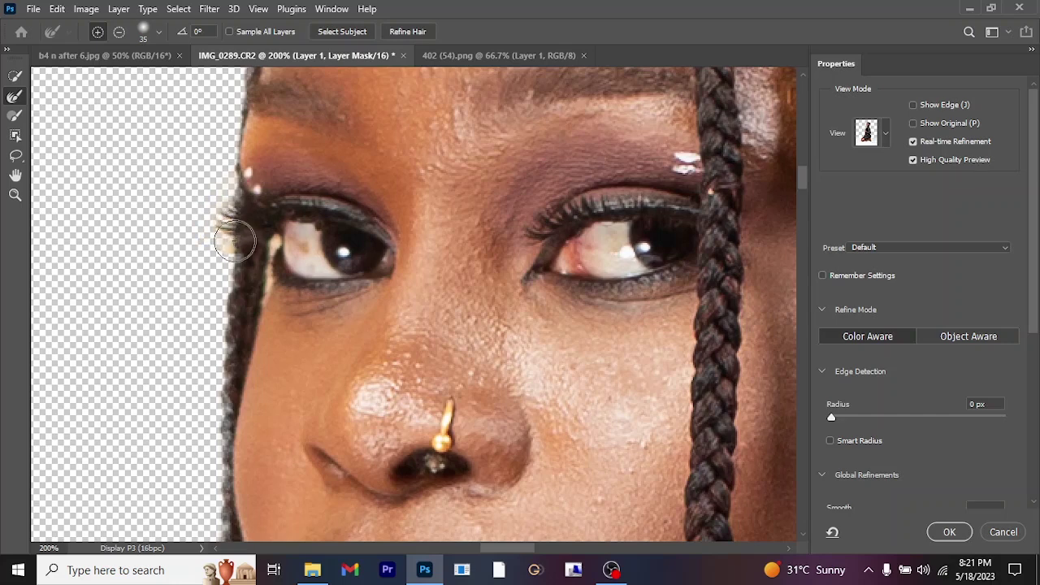
pyautogui.click(236, 247)
pyautogui.moveTo(244, 239)
pyautogui.mouseDown()
pyautogui.moveTo(220, 251)
pyautogui.moveTo(225, 275)
pyautogui.moveTo(254, 270)
pyautogui.moveTo(261, 283)
pyautogui.moveTo(266, 247)
pyautogui.moveTo(266, 278)
pyautogui.moveTo(266, 259)
pyautogui.moveTo(277, 286)
pyautogui.moveTo(295, 271)
pyautogui.moveTo(282, 298)
pyautogui.moveTo(271, 248)
pyautogui.moveTo(284, 290)
pyautogui.moveTo(280, 273)
pyautogui.moveTo(310, 278)
pyautogui.mouseUp()
# - Refine the mask edge along the outer braids below the sleeve using the Refine Edge Brush at size 40
pyautogui.press('[')
pyautogui.press('[')
pyautogui.scroll(-5, 404, 276)
pyautogui.hscroll(4, 404, 276)
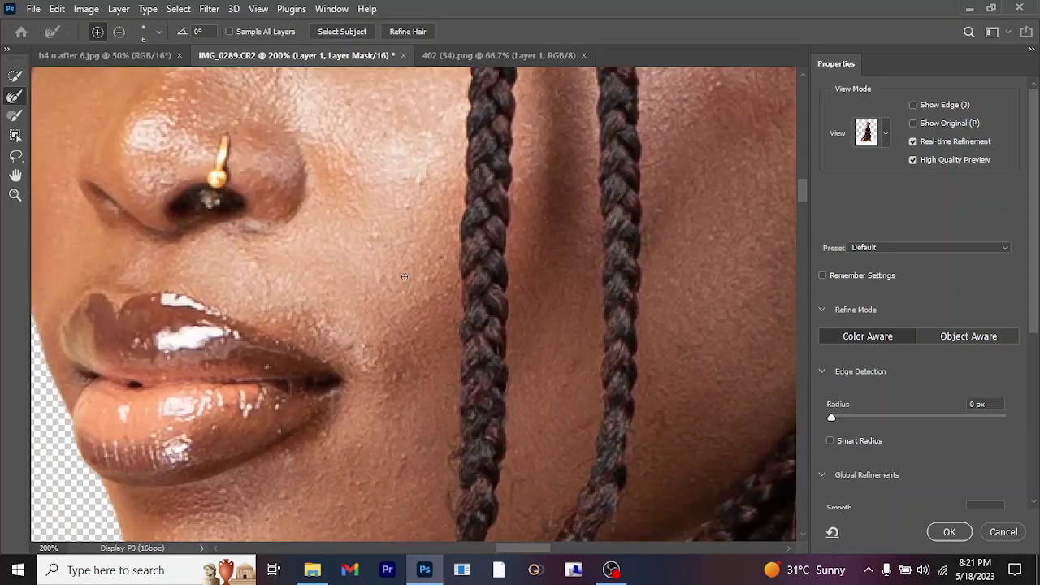
pyautogui.scroll(-3, 403, 276)
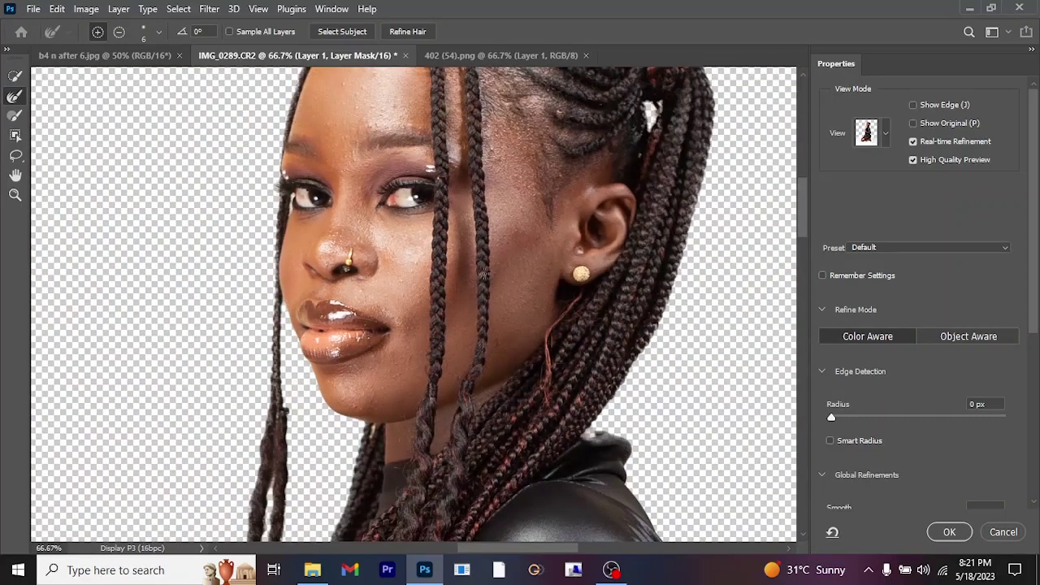
pyautogui.scroll(-10, 469, 432)
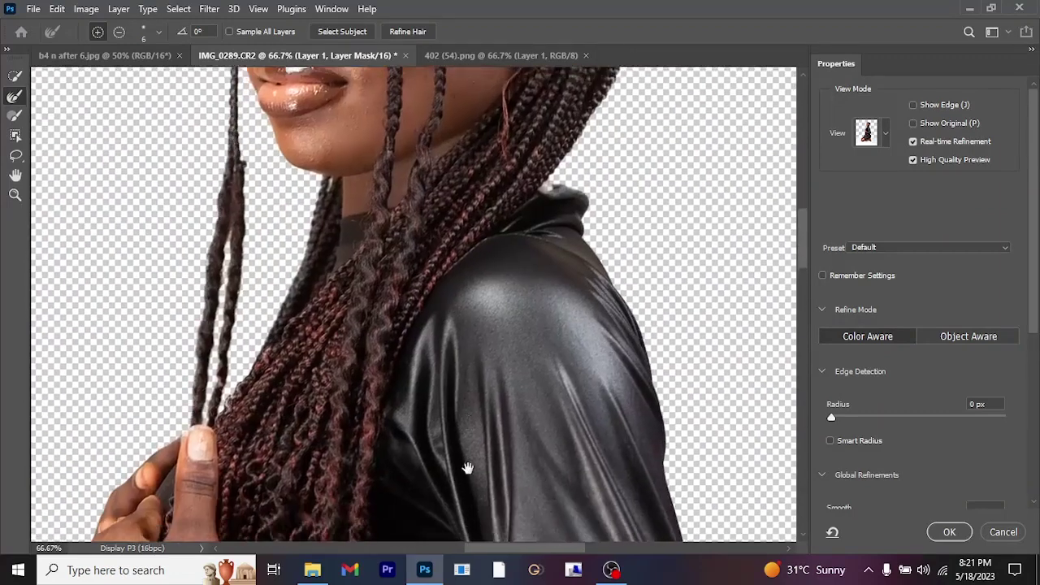
pyautogui.scroll(-4, 479, 293)
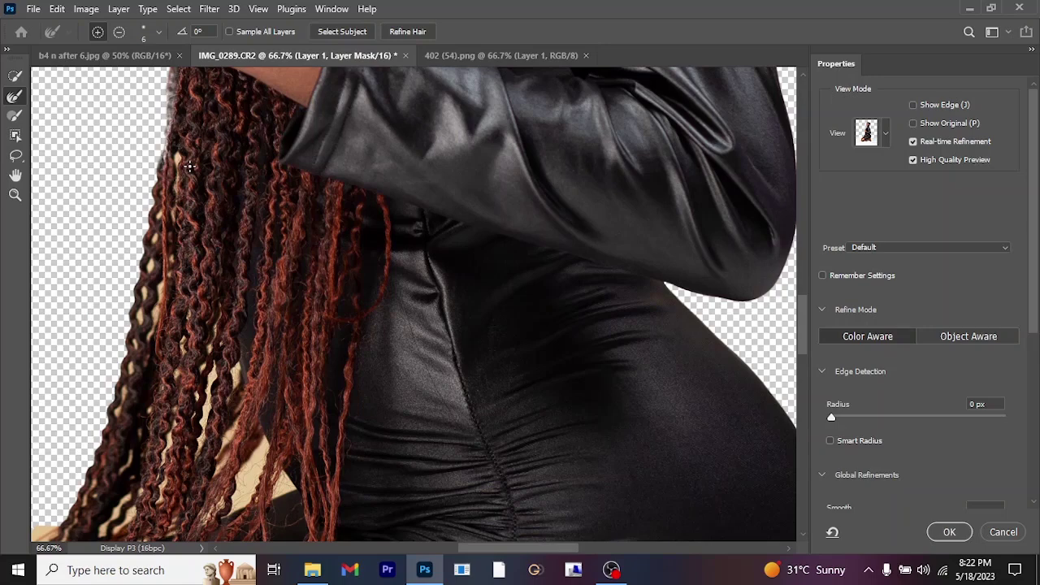
pyautogui.hotkey('ctrl', '+')
pyautogui.hotkey('ctrl', '-')
pyautogui.press(']')
pyautogui.moveTo(176, 155)
pyautogui.mouseDown()
pyautogui.moveTo(176, 216)
pyautogui.moveTo(167, 236)
pyautogui.moveTo(159, 224)
pyautogui.moveTo(153, 235)
pyautogui.moveTo(130, 393)
pyautogui.mouseUp()
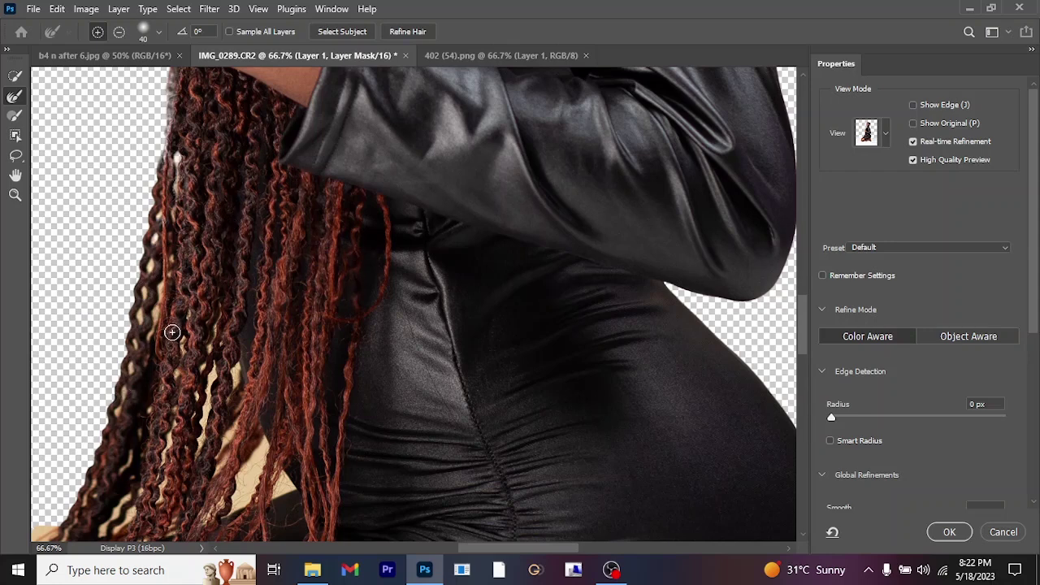
# - Refine the backdrop gaps between the lower braids and beside the waist at brush size 40, and apply the mask refinement
pyautogui.scroll(-3, 171, 332)
pyautogui.moveTo(183, 342)
pyautogui.mouseDown()
pyautogui.moveTo(210, 321)
pyautogui.moveTo(257, 218)
pyautogui.moveTo(306, 173)
pyautogui.moveTo(240, 99)
pyautogui.moveTo(222, 139)
pyautogui.moveTo(241, 337)
pyautogui.moveTo(215, 362)
pyautogui.moveTo(165, 377)
pyautogui.moveTo(291, 166)
pyautogui.mouseUp()
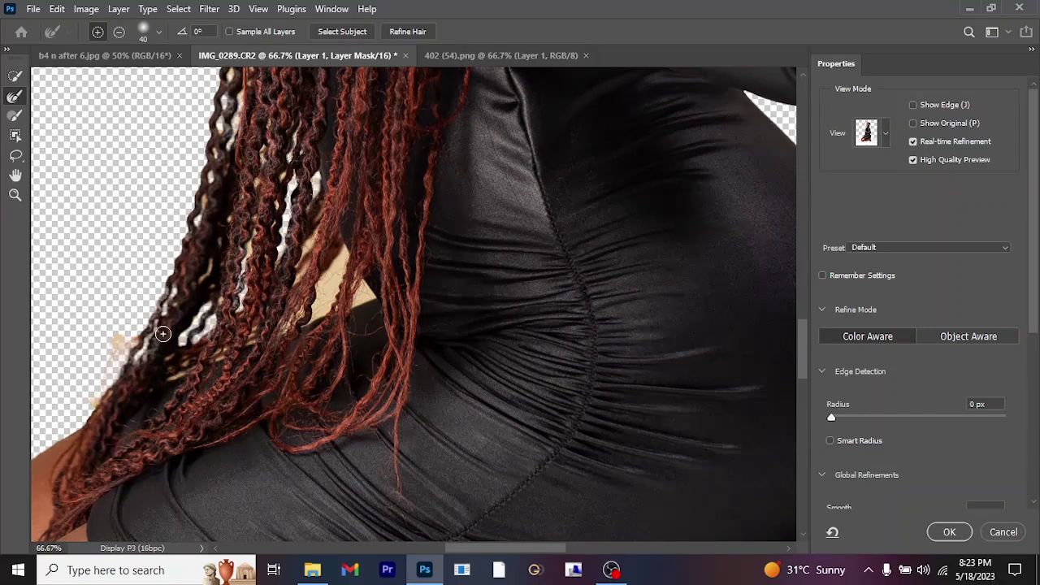
pyautogui.moveTo(268, 144); pyautogui.dragTo(475, 162)
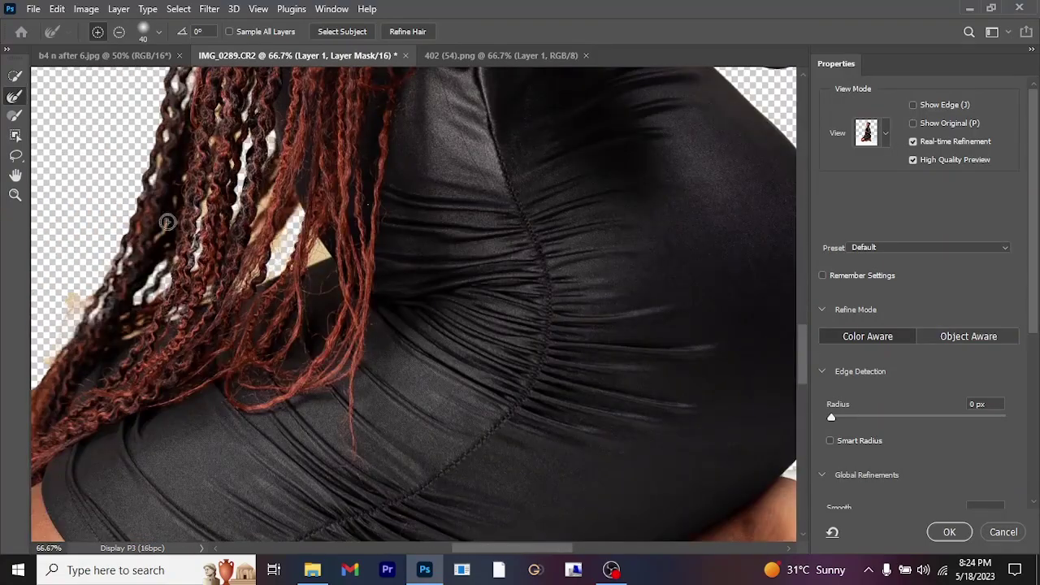
pyautogui.moveTo(260, 239); pyautogui.dragTo(273, 197)
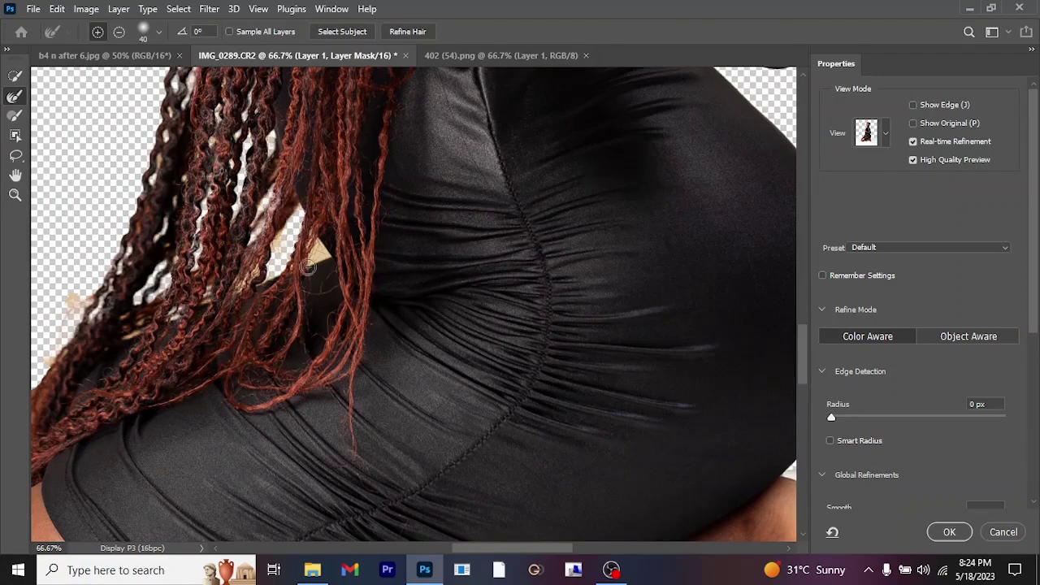
pyautogui.hotkey('ctrl', '-')
pyautogui.hotkey('ctrl', '+')
pyautogui.moveTo(280, 216); pyautogui.dragTo(363, 323)
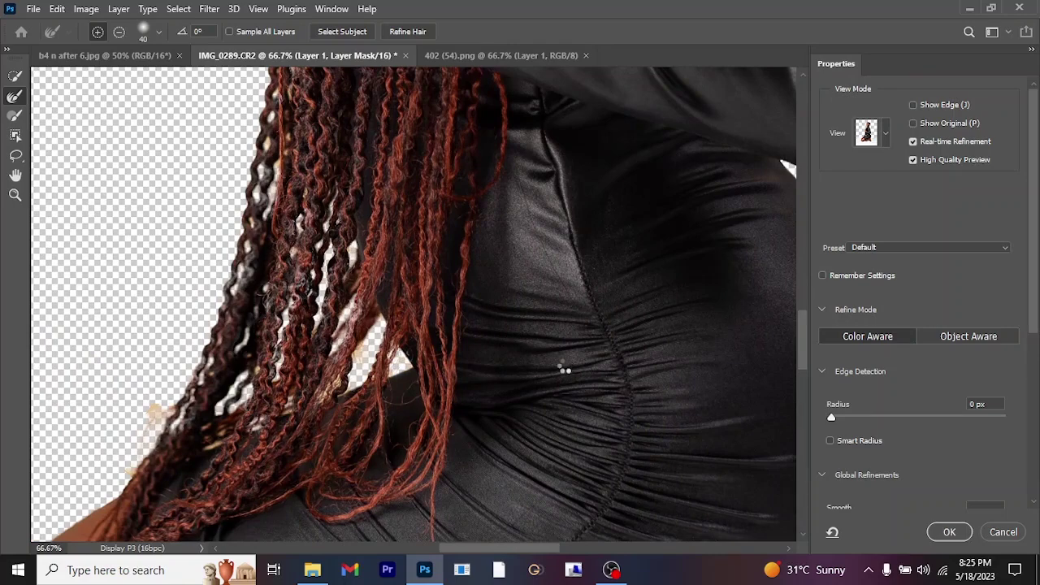
pyautogui.hotkey('ctrl', '-')
pyautogui.hotkey('ctrl', '-')
pyautogui.hotkey('ctrl', '-')
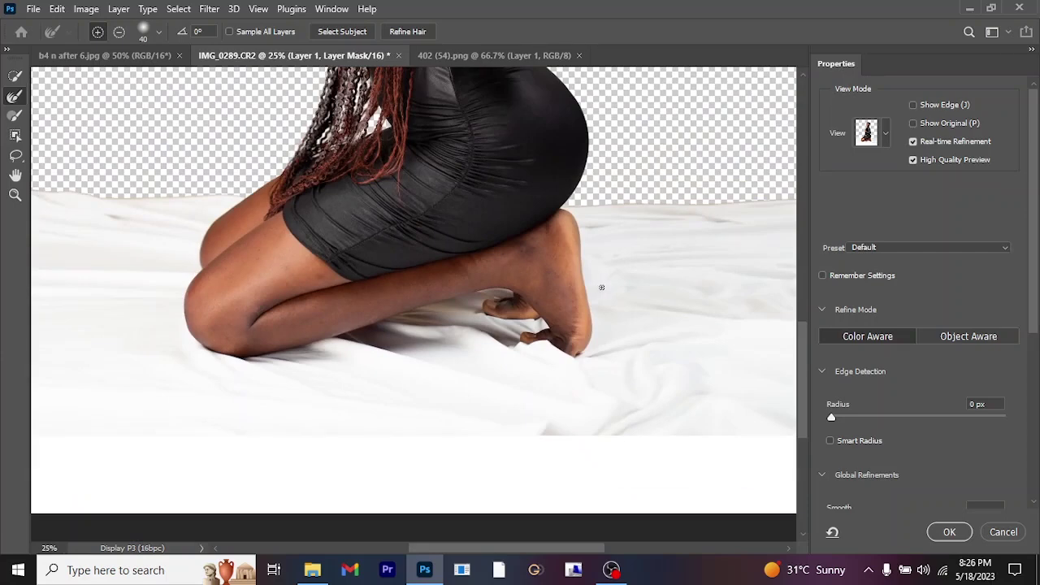
pyautogui.click(947, 532)
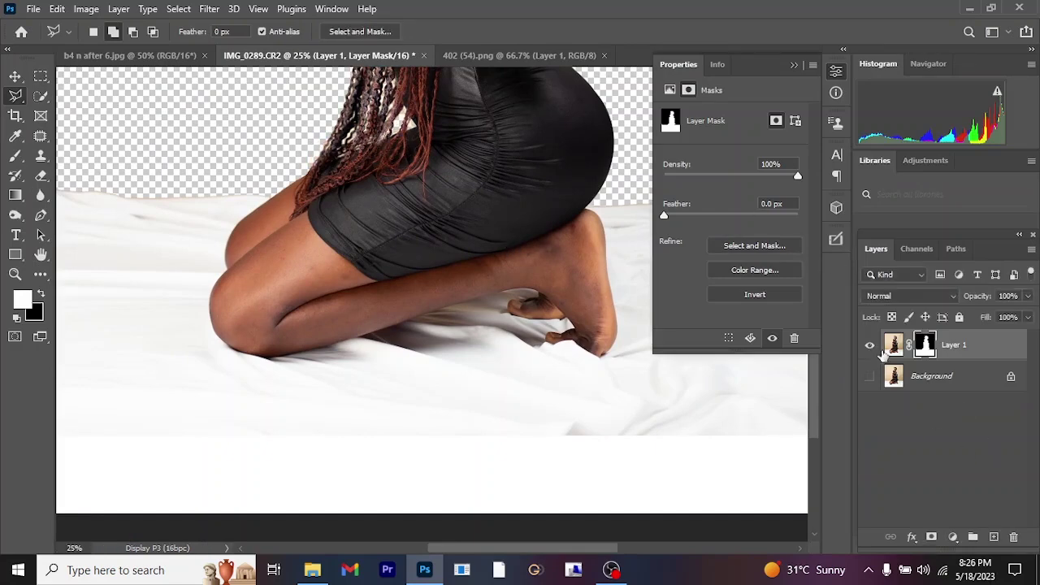
# - Show the Background layer again and duplicate it
pyautogui.click(866, 379)
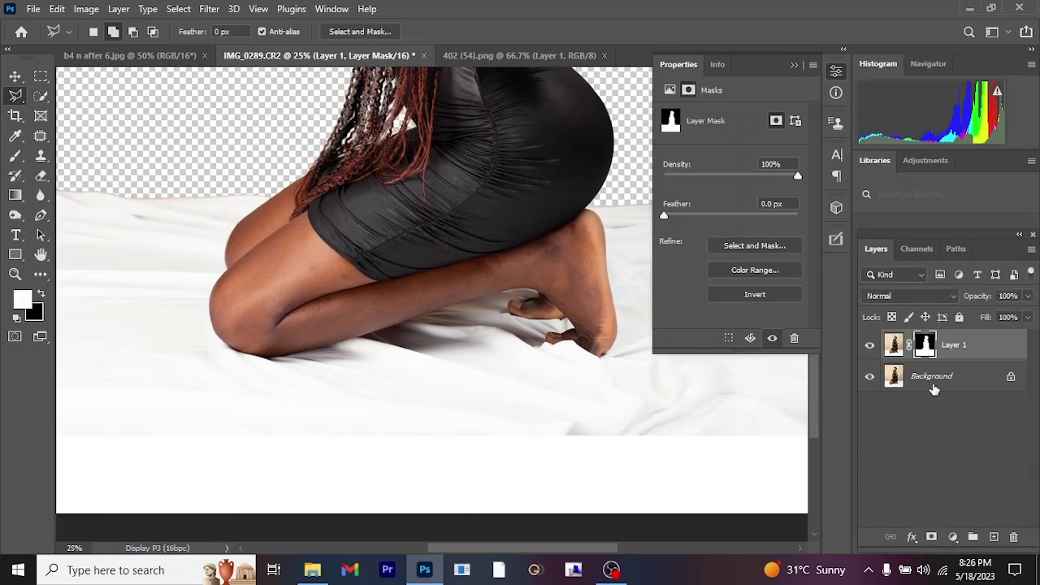
pyautogui.click(933, 383)
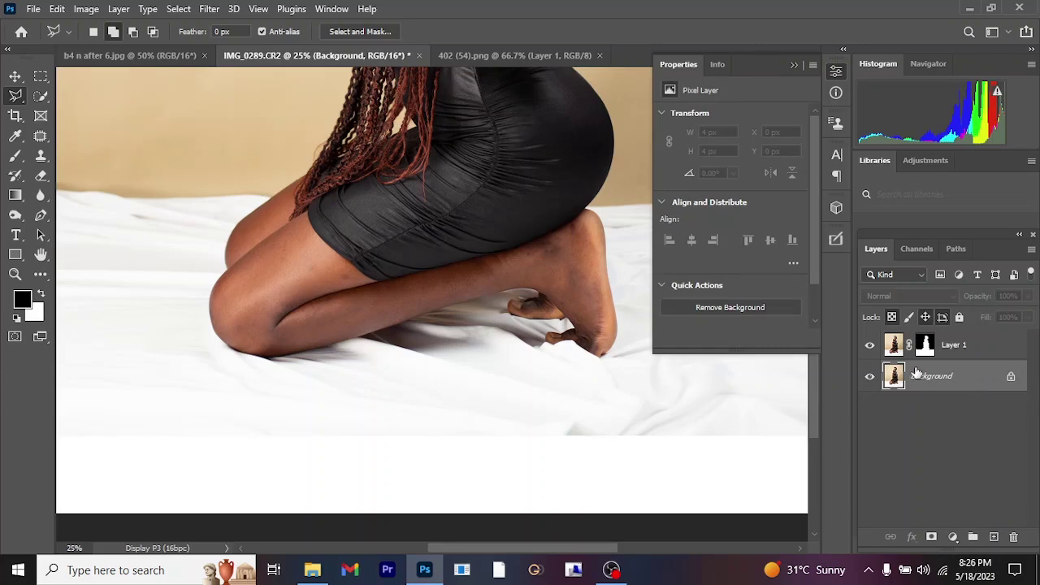
pyautogui.hotkey('ctrl', 'j')
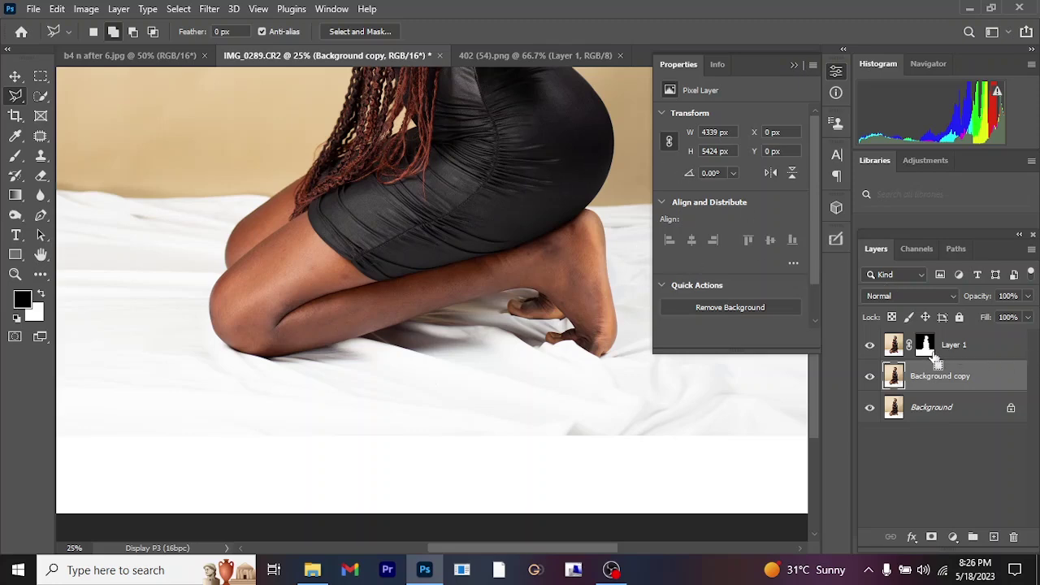
# - Load Layer 1's mask as a selection while keeping the Background copy layer active
pyautogui.moveTo(931, 352); pyautogui.dragTo(921, 345)
pyautogui.keyDown('ctrl'); pyautogui.click(925, 346); pyautogui.keyUp('ctrl')
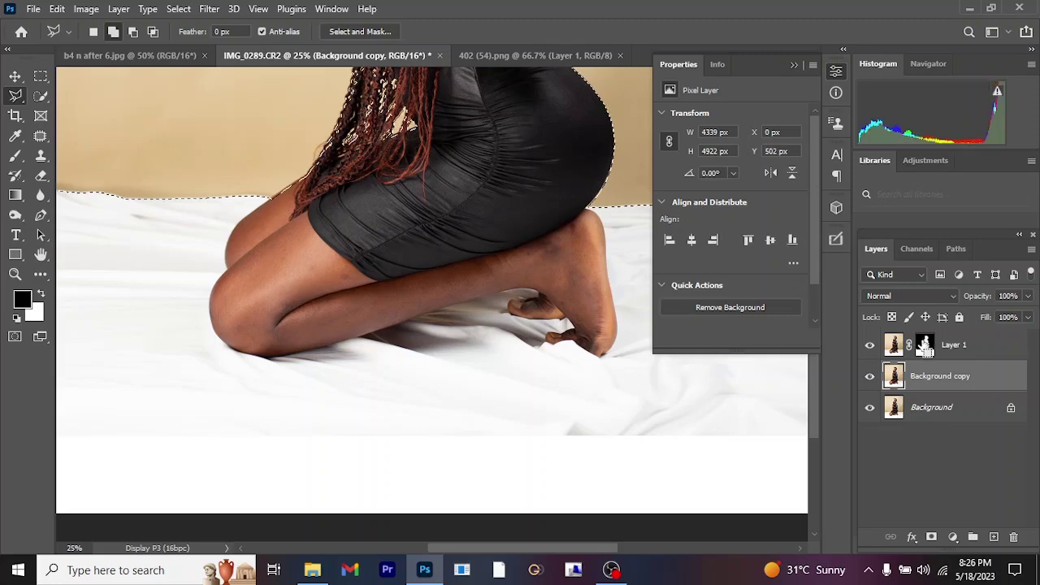
# - Expand the selection around the woman and floor cloth outward by a few pixels
pyautogui.click(182, 10)
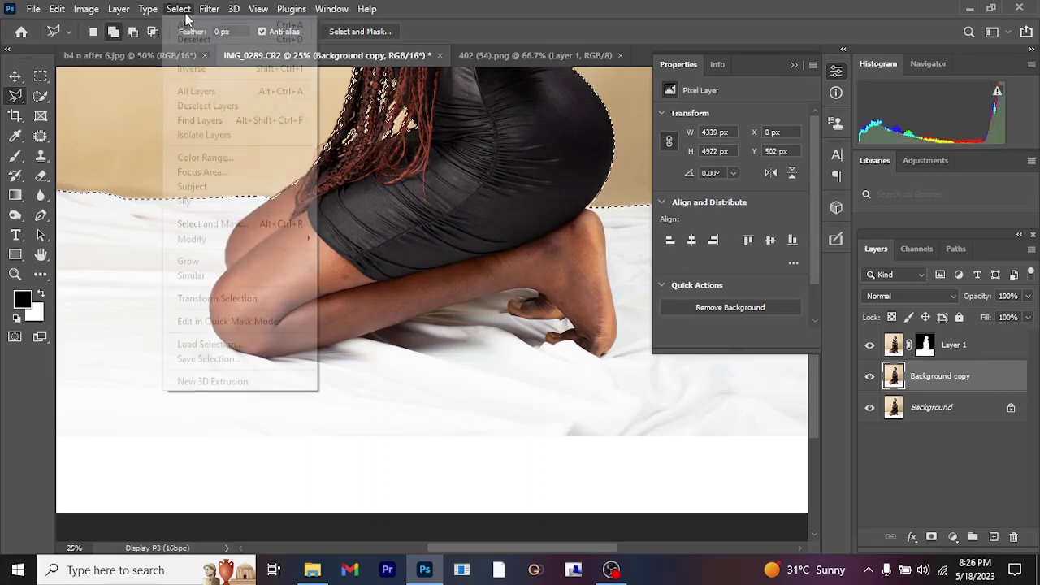
pyautogui.moveTo(197, 238)
pyautogui.click(361, 269)
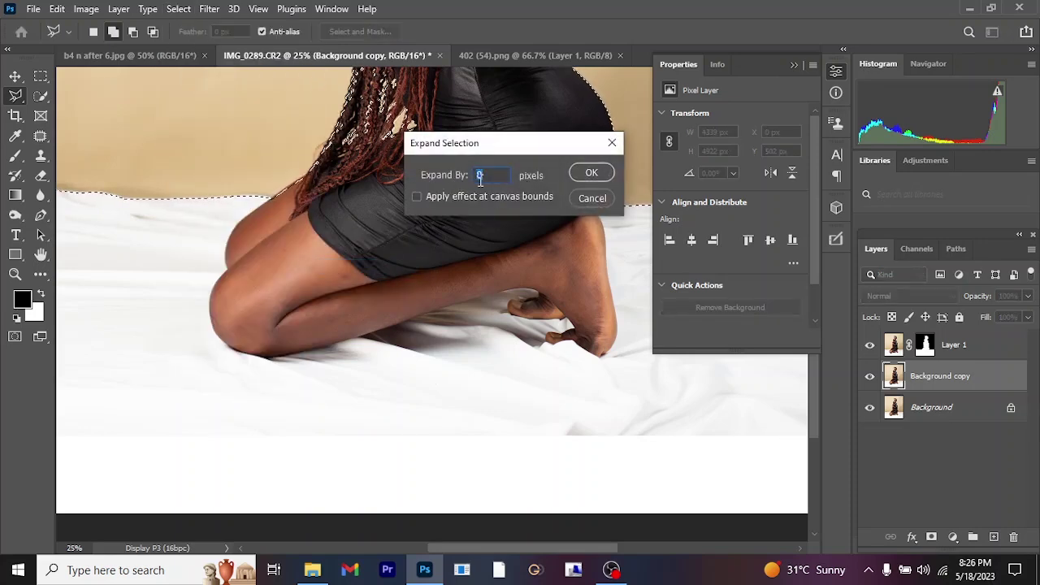
pyautogui.click(590, 172)
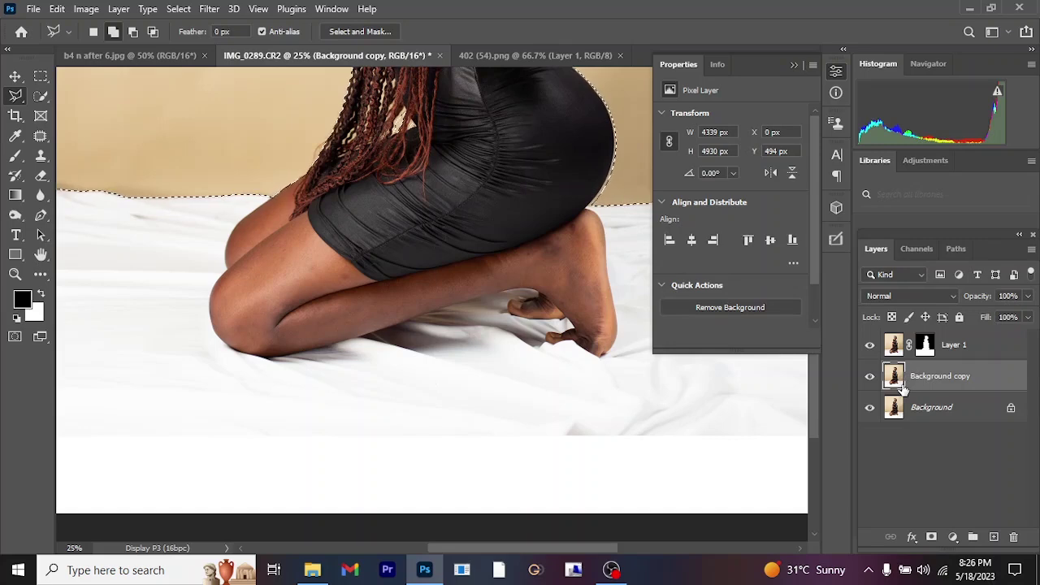
# - Delete the selected woman and floor area from Background copy, deselect, and duplicate that layer
pyautogui.press('Delete')
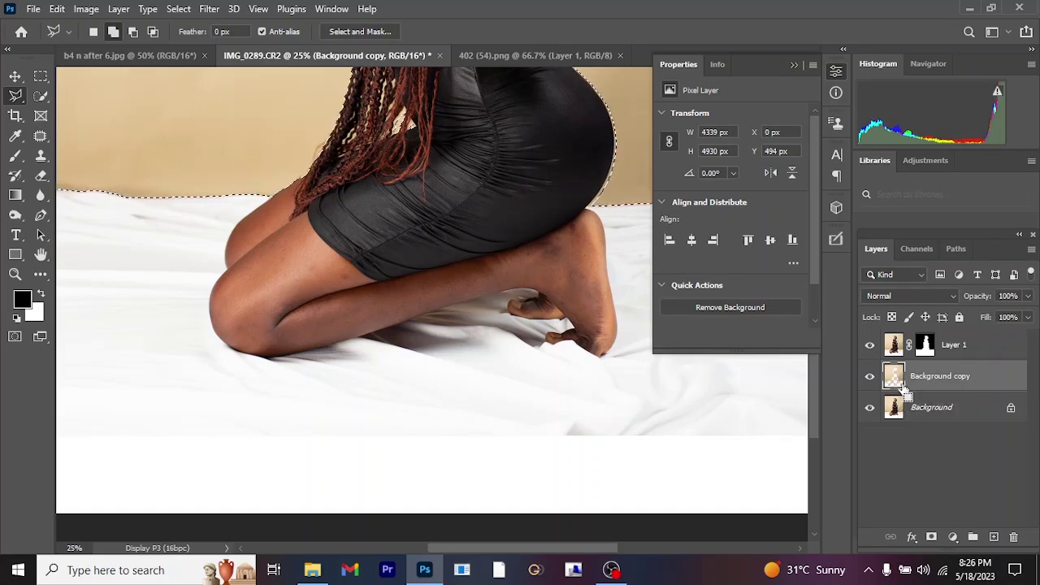
pyautogui.hotkey('ctrl', 'd')
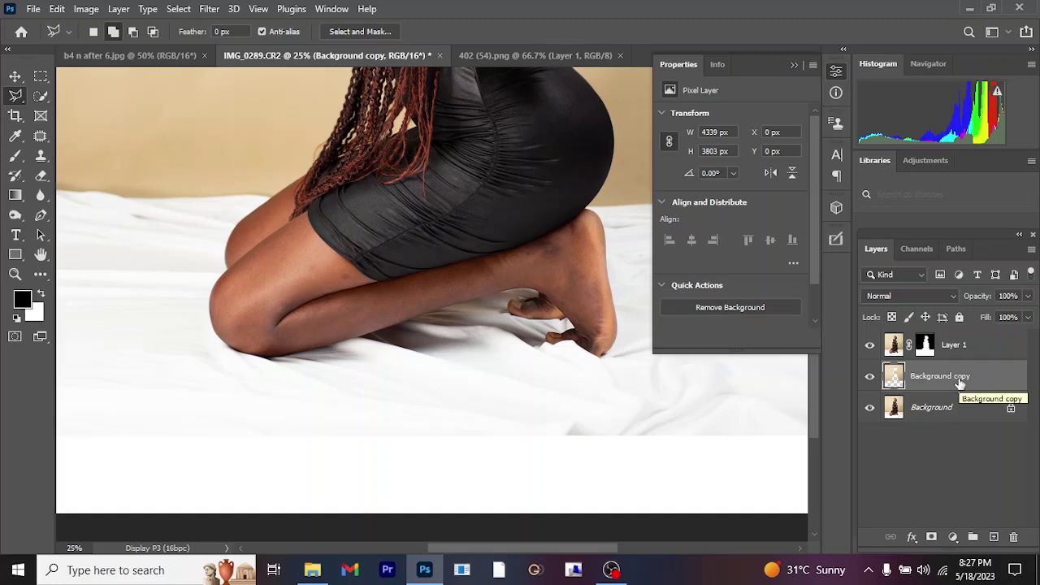
pyautogui.hotkey('ctrl', 'j')
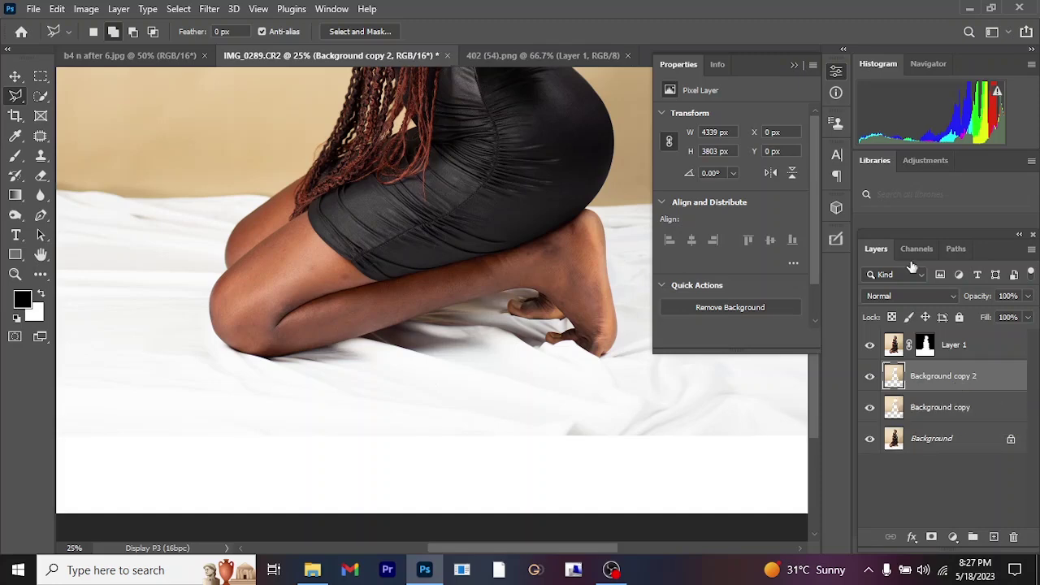
# - Hide the Background layer and both of its copies, and inspect the masked woman and floor cloth from head to knees
pyautogui.moveTo(396, 290); pyautogui.dragTo(385, 381)
pyautogui.scroll(5, 385, 381)
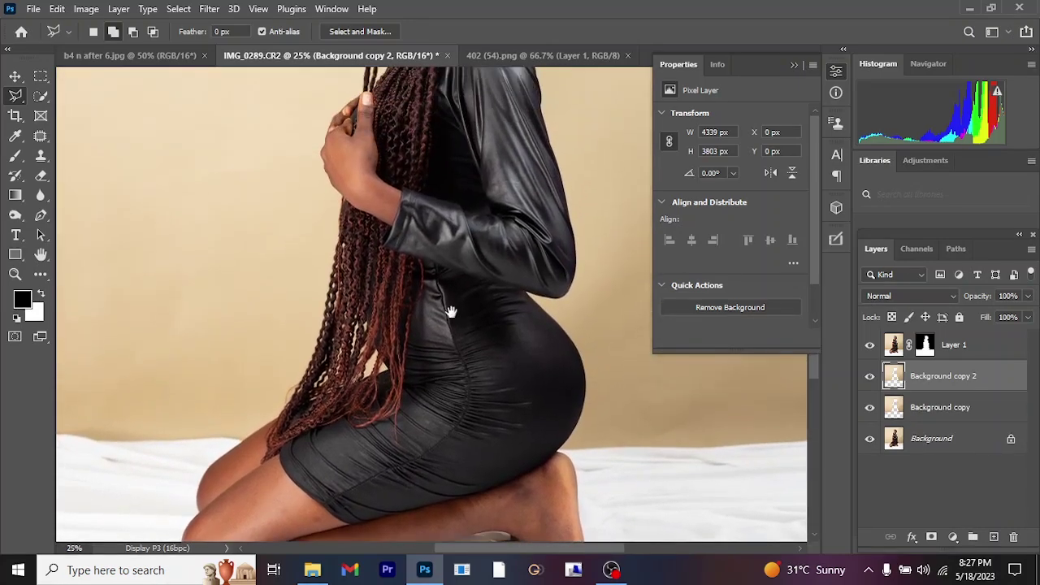
pyautogui.scroll(4, 451, 312)
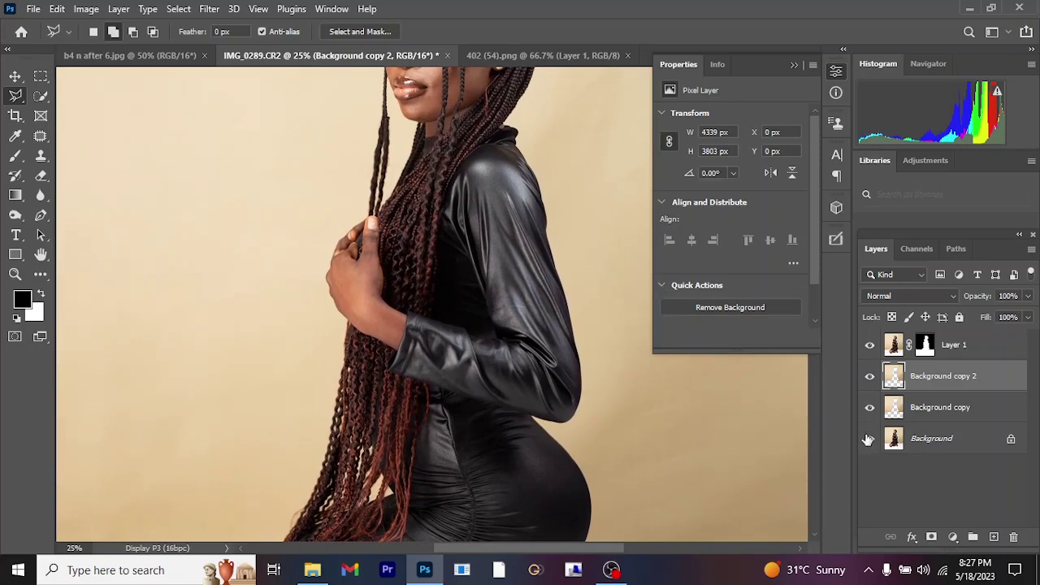
pyautogui.moveTo(868, 443); pyautogui.dragTo(868, 383)
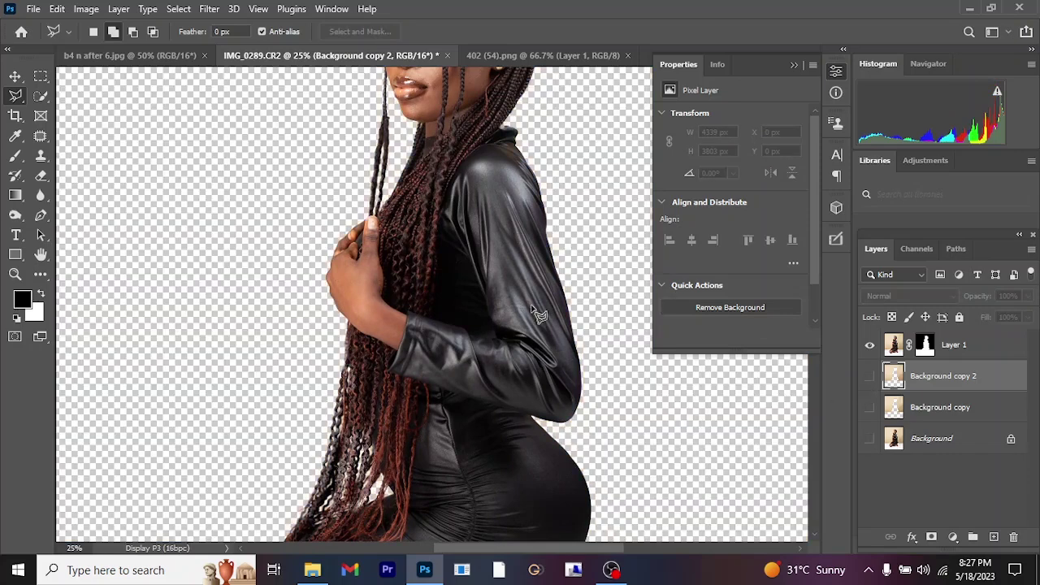
pyautogui.moveTo(479, 238); pyautogui.dragTo(438, 396)
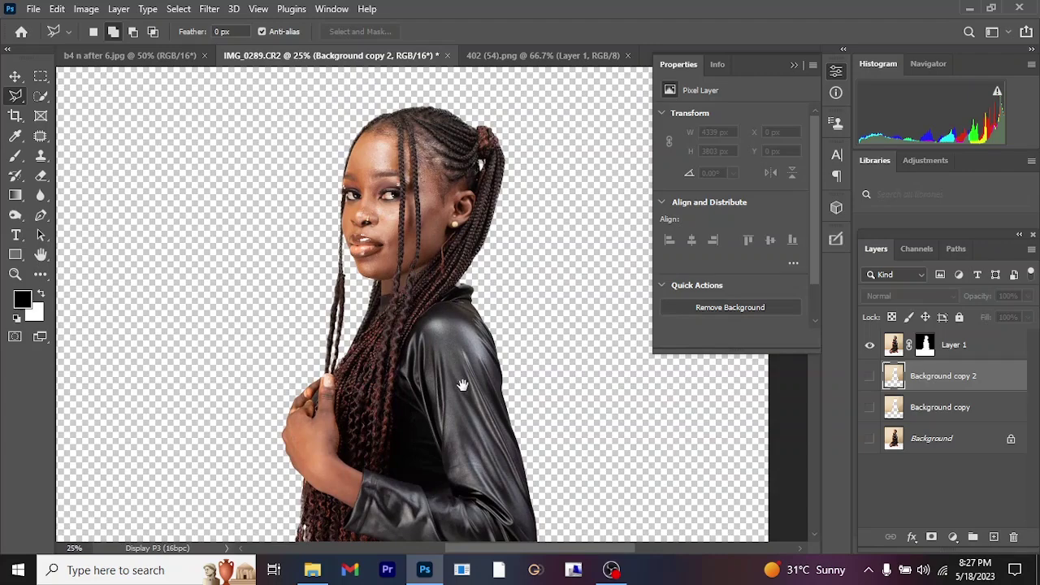
pyautogui.scroll(-5, 461, 384)
pyautogui.scroll(-3, 523, 374)
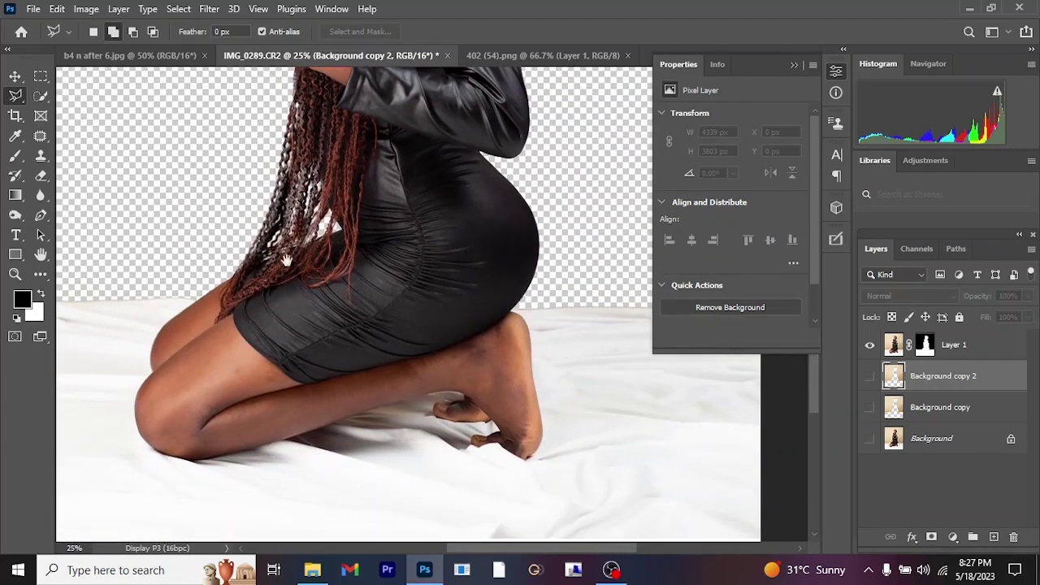
pyautogui.scroll(1, 422, 315)
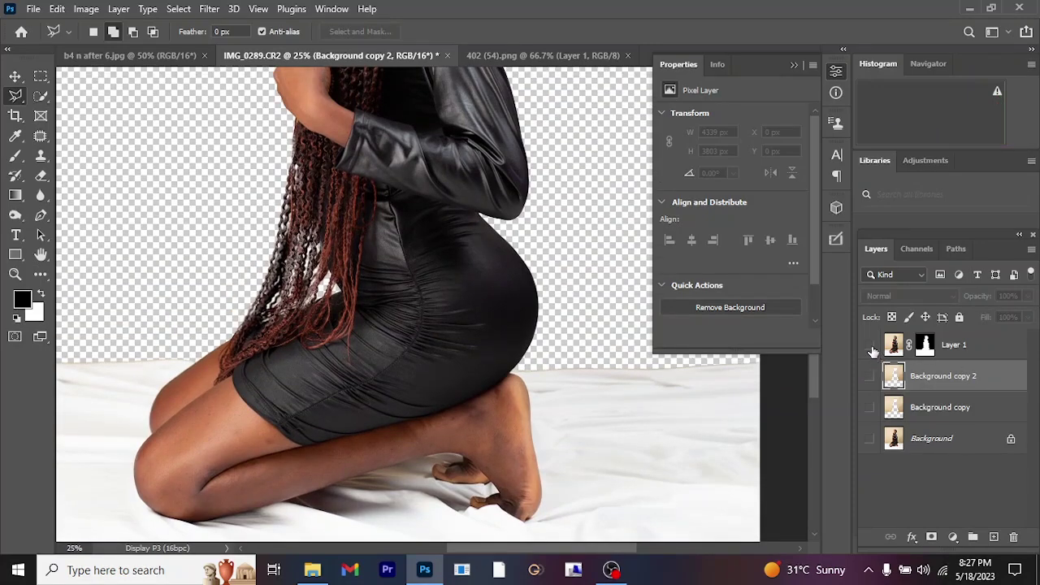
# - Hide Layer 1, view Background copy 2 alone to check the backdrop cutout, and show Background copy and Background again
pyautogui.click(870, 345)
pyautogui.click(870, 380)
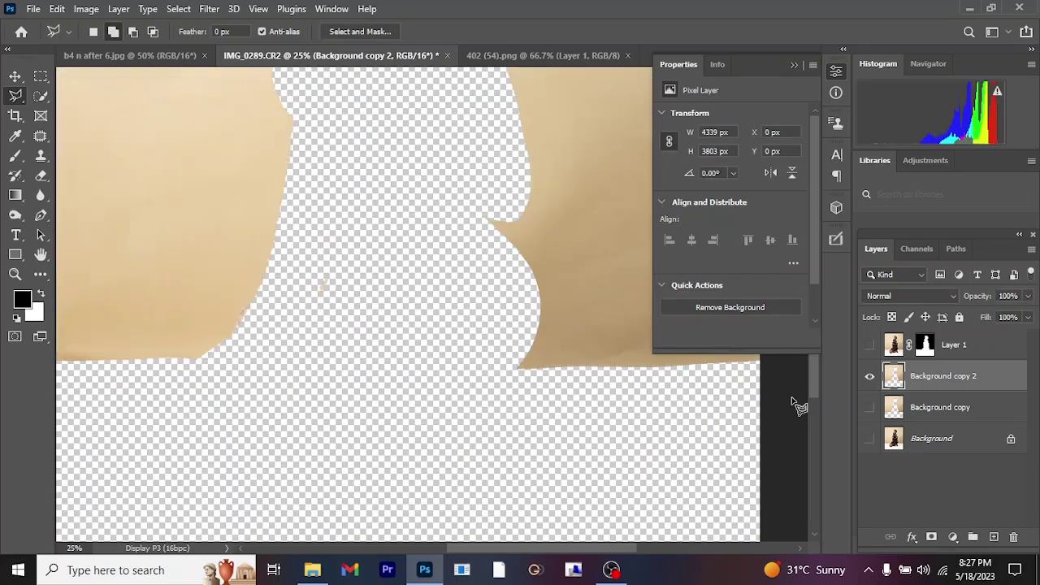
pyautogui.scroll(-3, 795, 404)
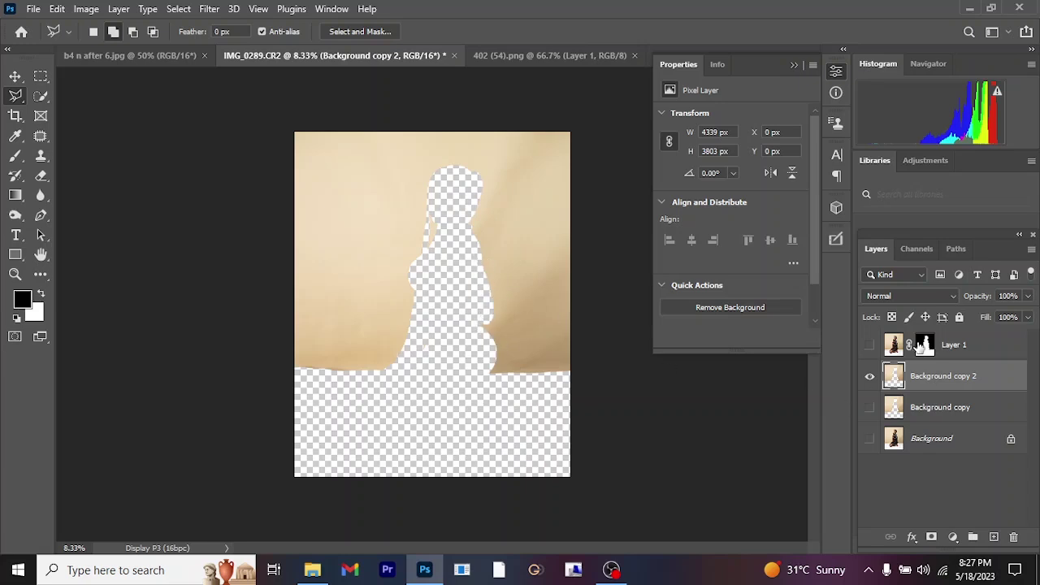
pyautogui.click(869, 407)
pyautogui.click(869, 438)
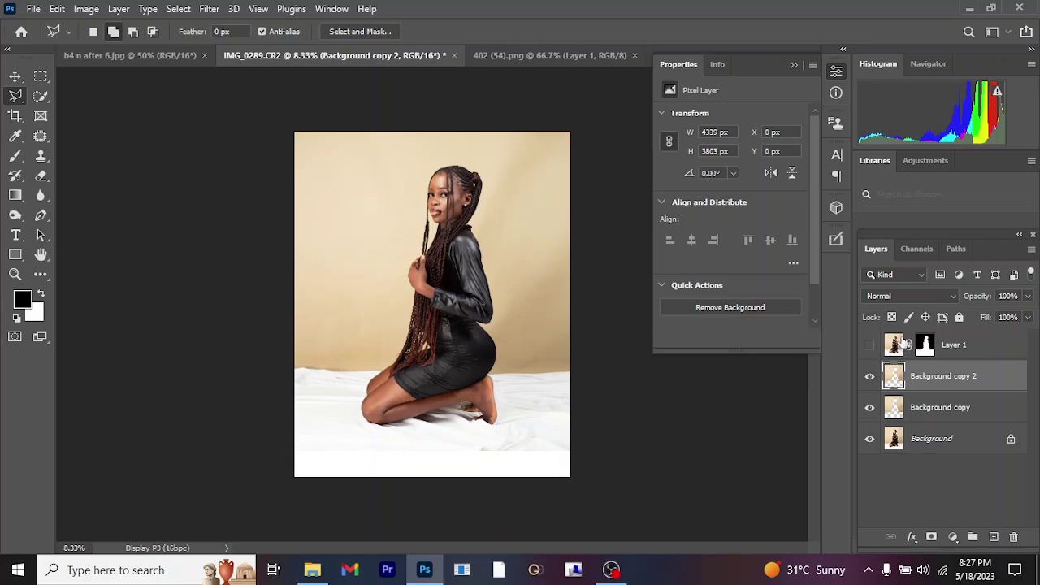
# - Apply a Gaussian Blur with a radius of 112.9 pixels to Background copy 2 and show Layer 1 again
pyautogui.click(209, 9)
pyautogui.moveTo(240, 209)
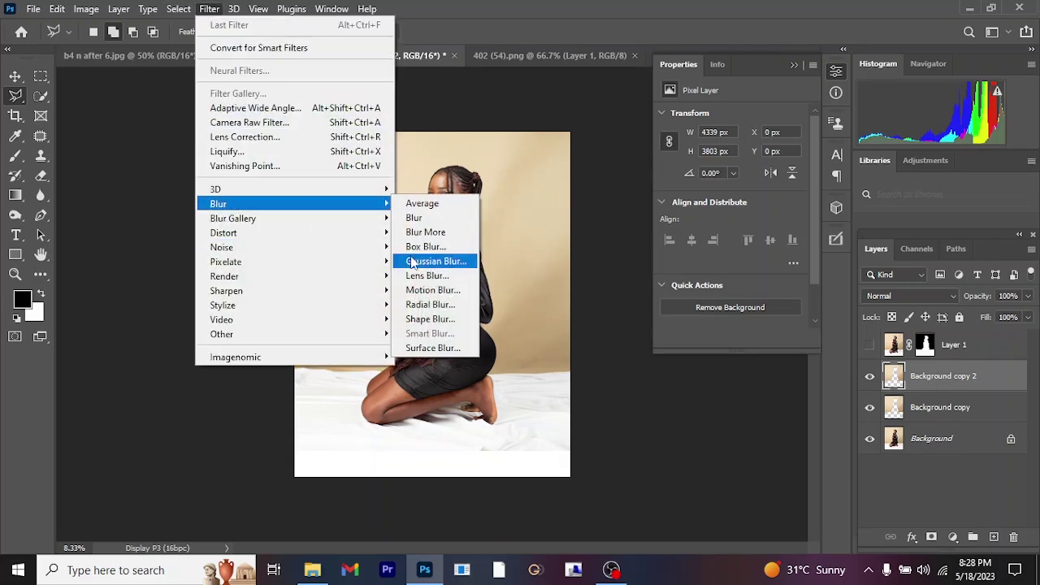
pyautogui.click(416, 263)
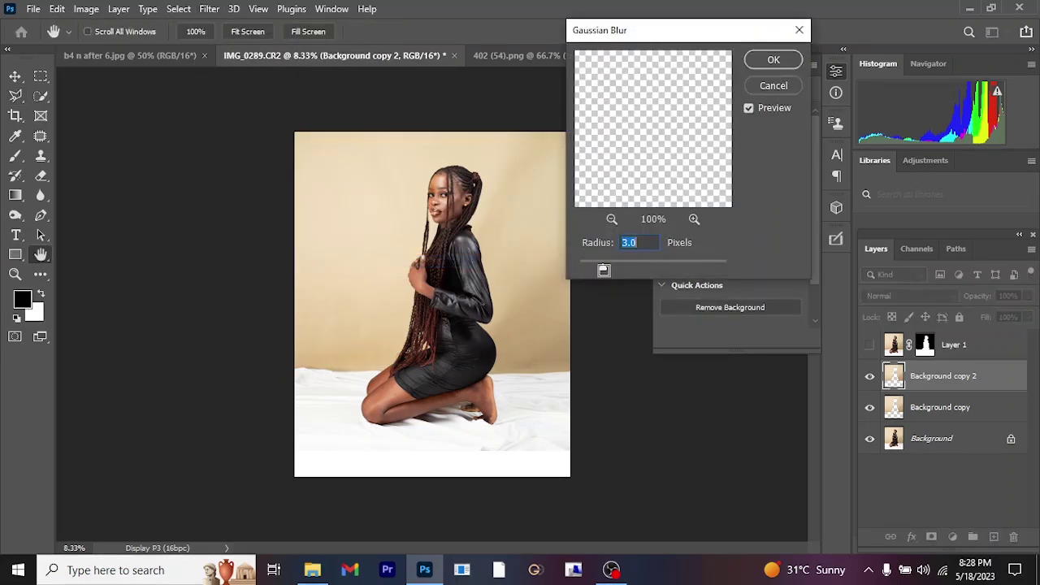
pyautogui.moveTo(616, 267); pyautogui.dragTo(633, 269)
pyautogui.click(665, 263)
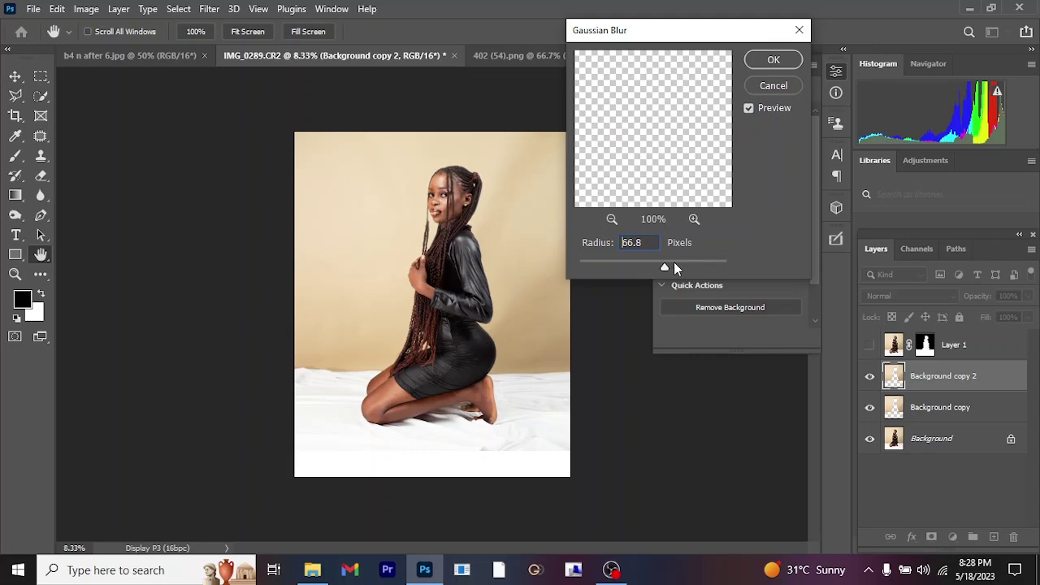
pyautogui.click(676, 262)
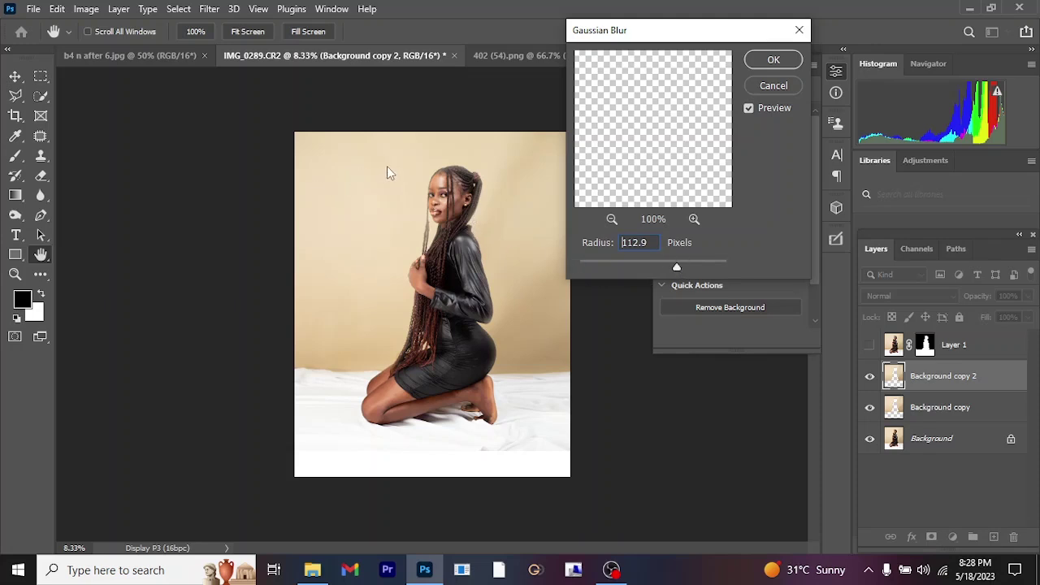
pyautogui.click(462, 182)
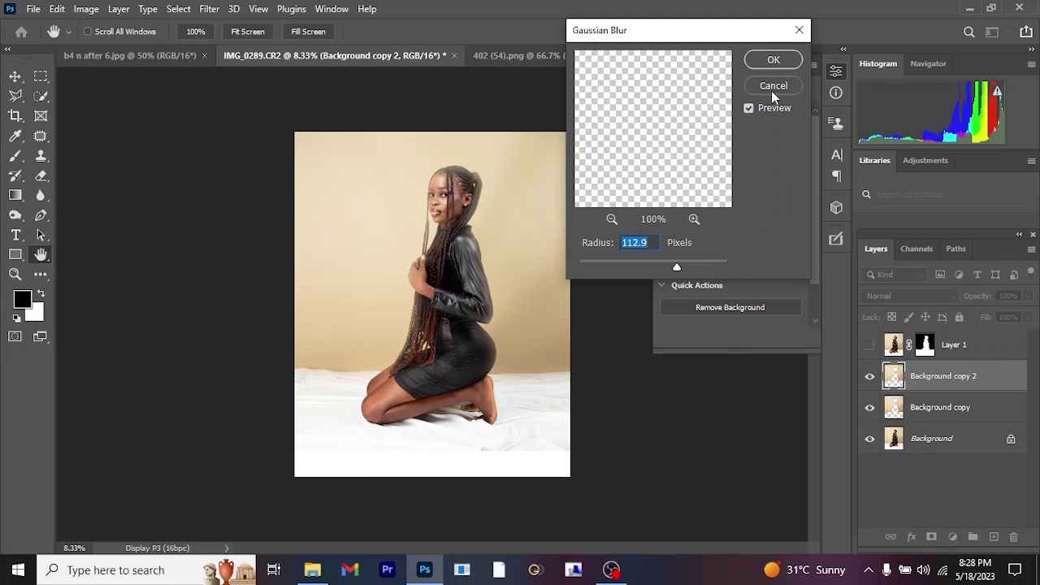
pyautogui.click(775, 57)
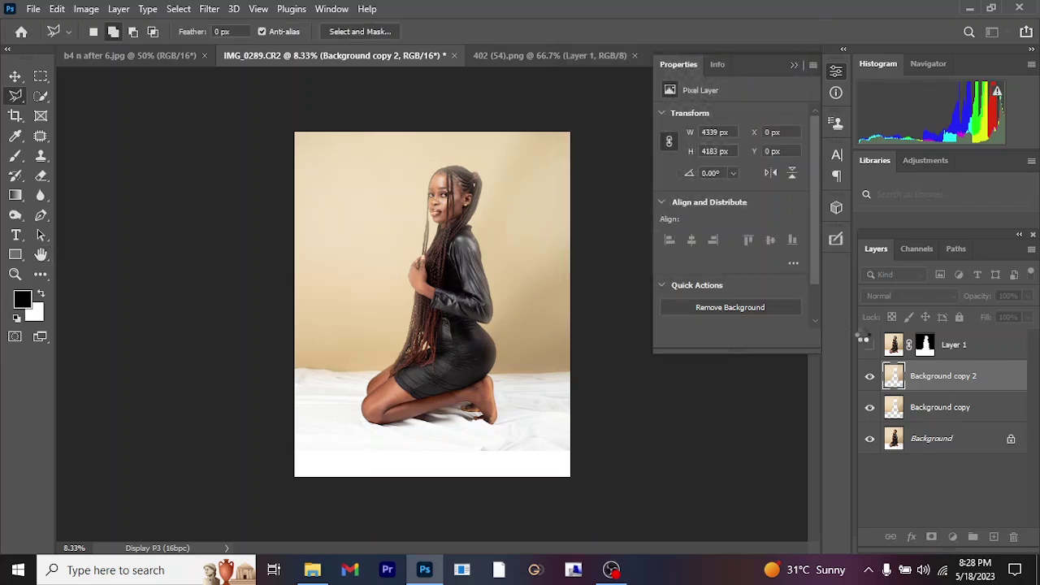
pyautogui.click(871, 345)
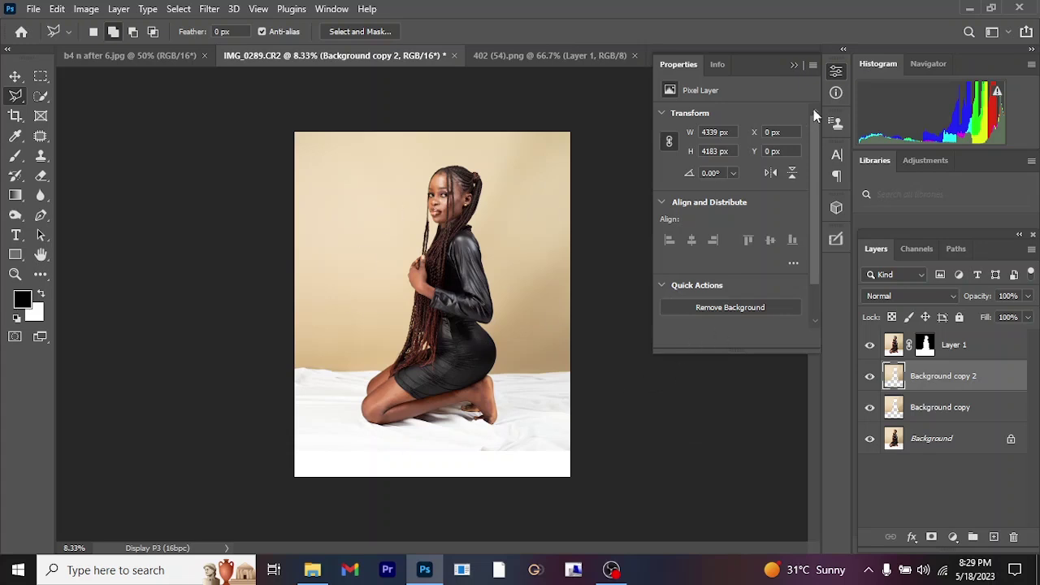
pyautogui.click(793, 67)
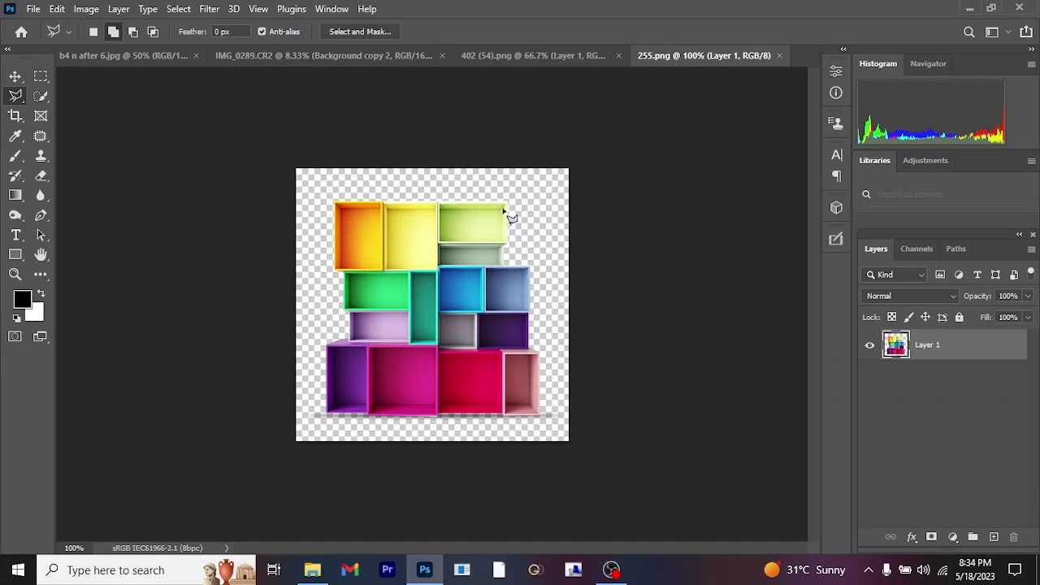
# - Compare the plant image 402 (54).png with the before-and-after example and return to the IMG_0289.CR2 portrait
pyautogui.click(513, 59)
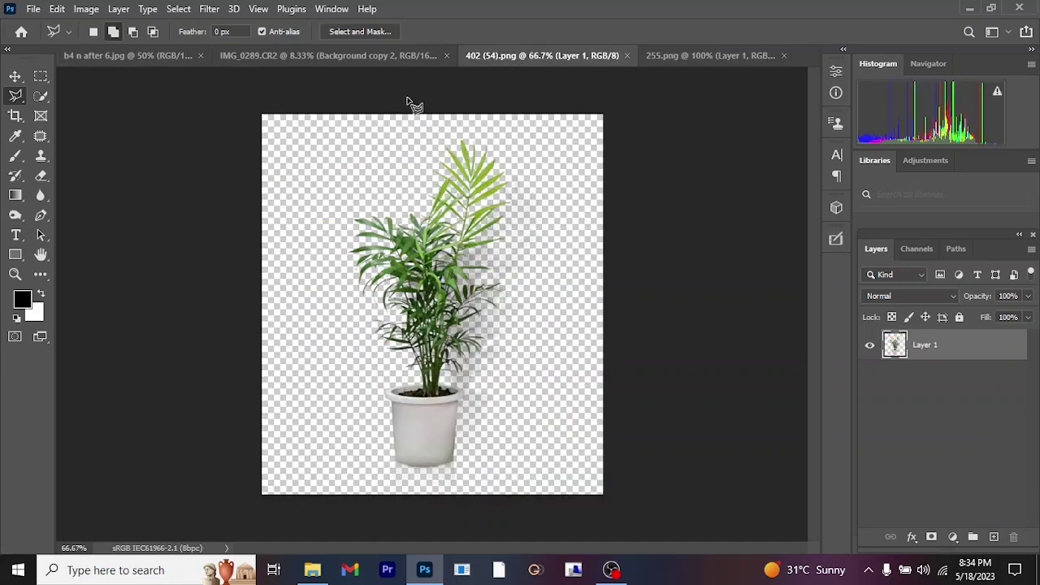
pyautogui.click(130, 55)
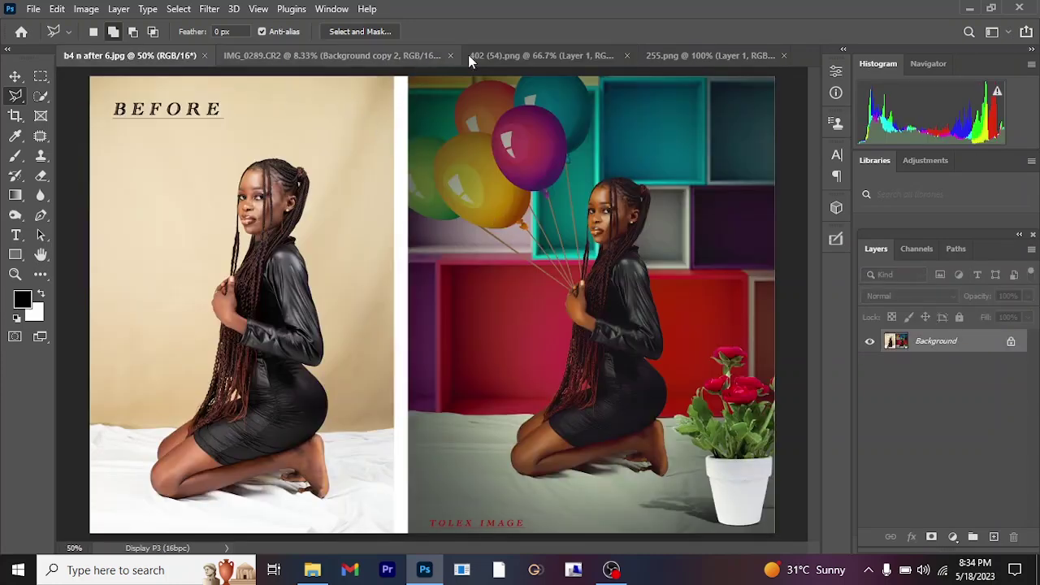
pyautogui.click(538, 58)
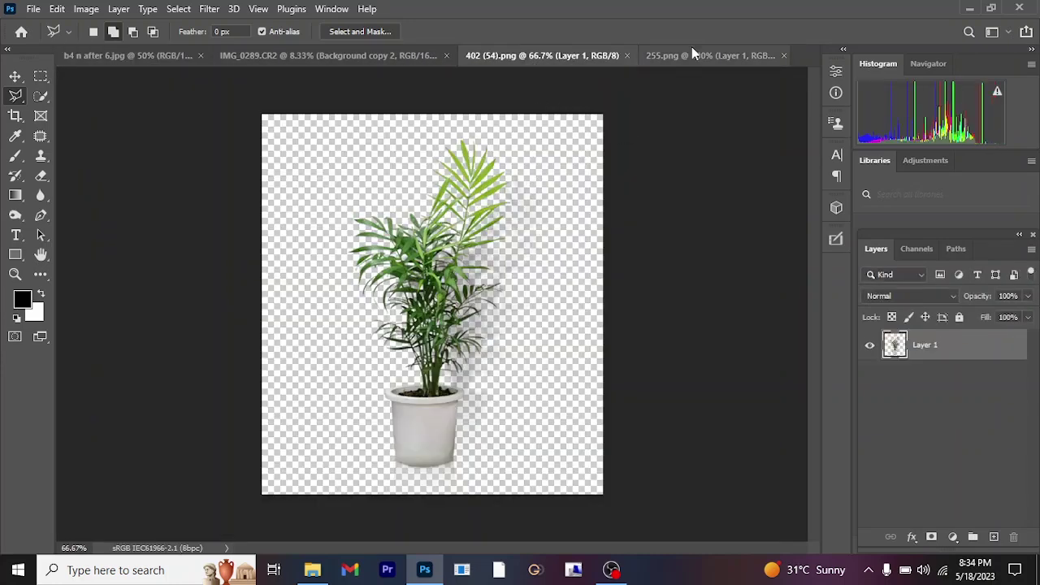
pyautogui.click(168, 55)
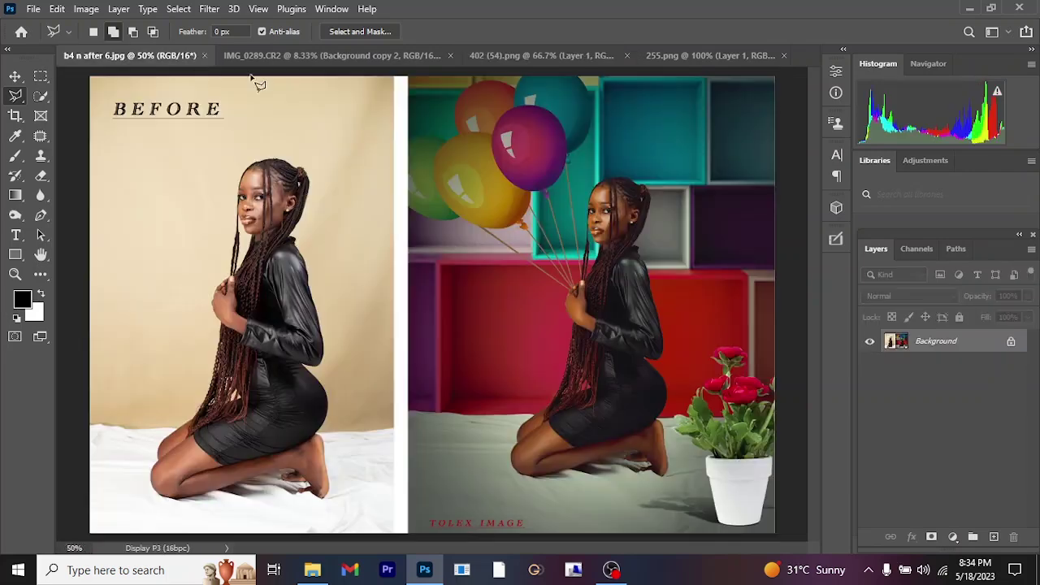
pyautogui.click(304, 54)
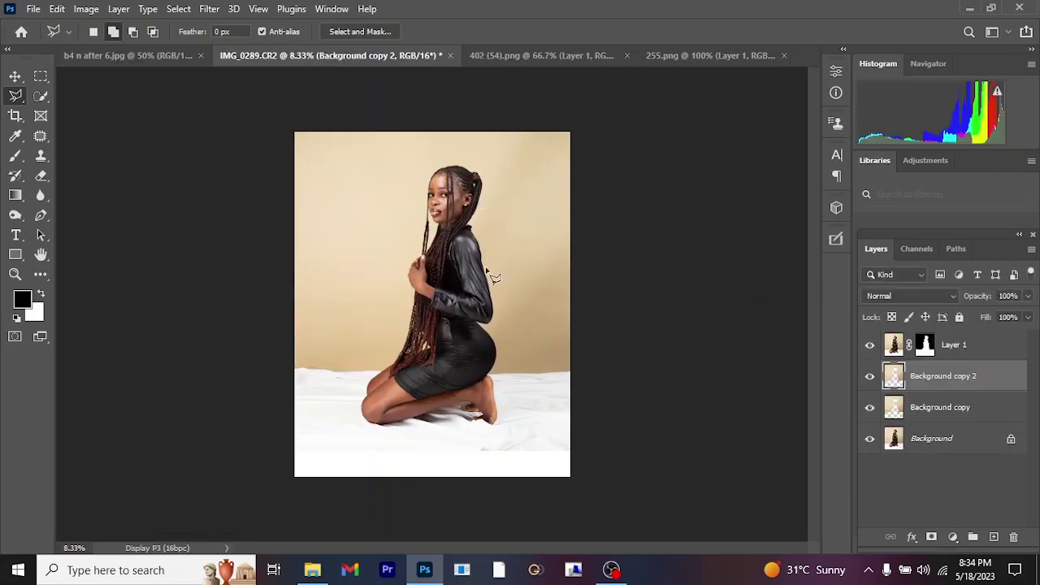
# - Copy the colourful shelf layer from 255.png into IMG_0289.CR2 above Background copy 2, accepting the bit-depth difference
pyautogui.click(731, 61)
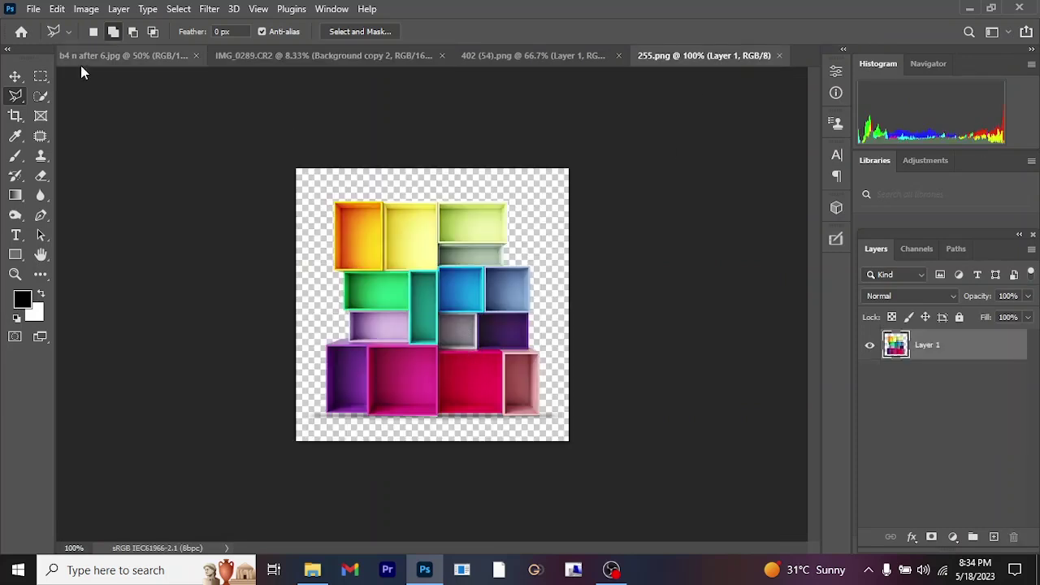
pyautogui.click(15, 75)
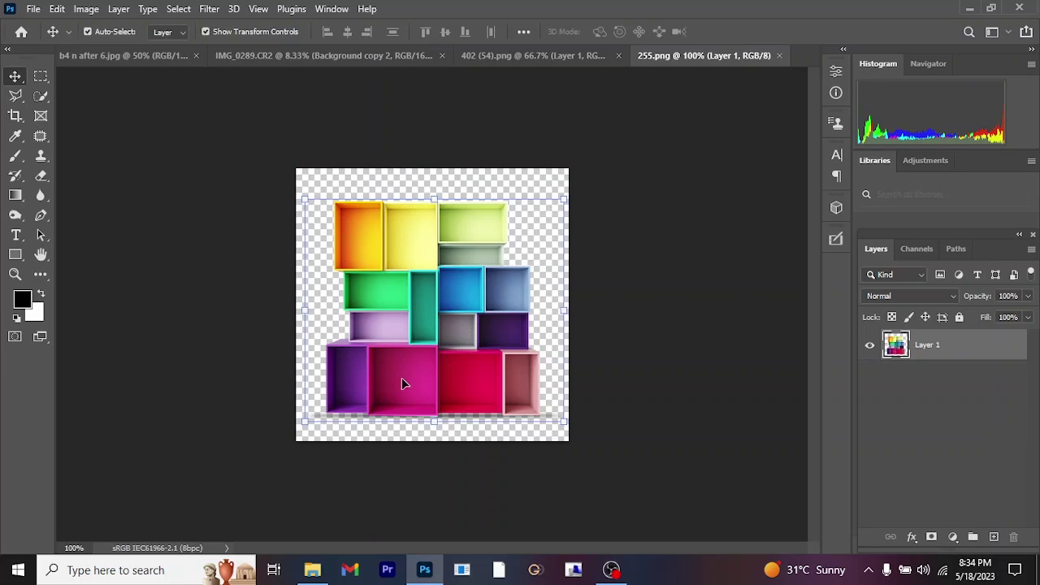
pyautogui.moveTo(402, 375); pyautogui.dragTo(339, 70)
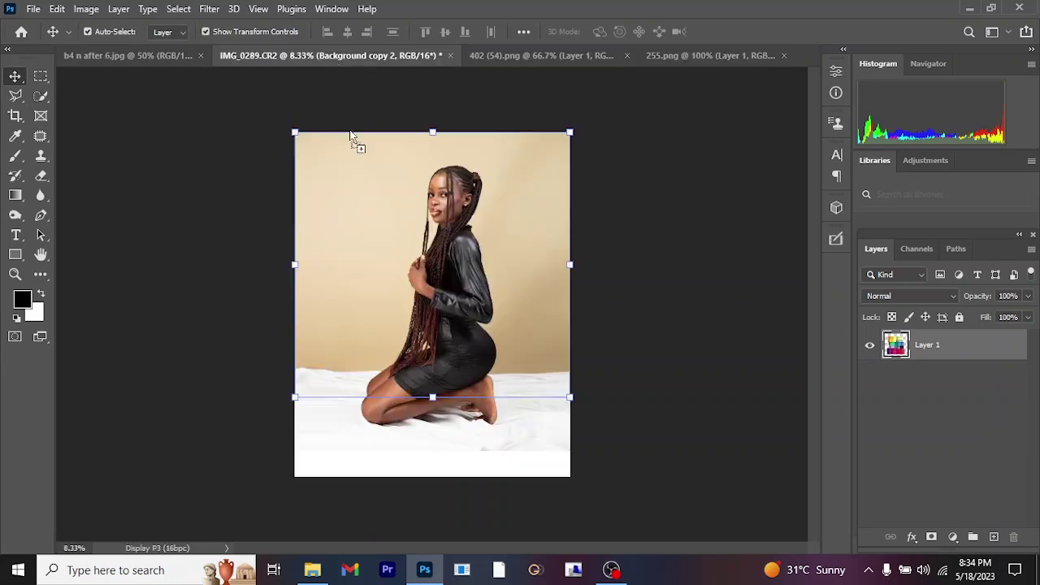
pyautogui.moveTo(387, 282); pyautogui.dragTo(388, 281)
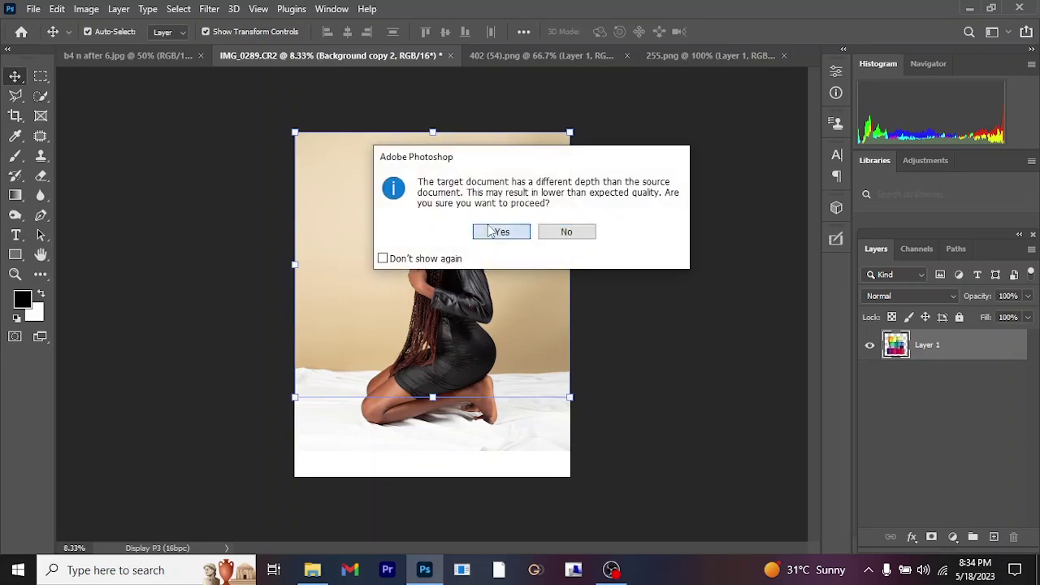
pyautogui.click(492, 232)
pyautogui.click(592, 254)
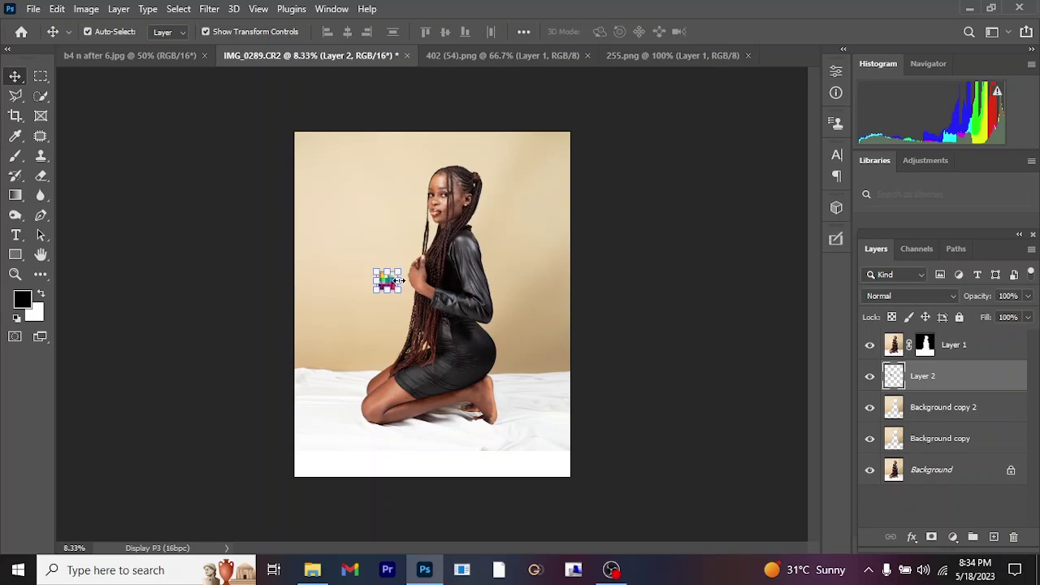
# - Scale the colourful shelf layer proportionally to about 1102% so it spans most of the backdrop behind the woman
pyautogui.hotkey('ctrl', 't')
pyautogui.moveTo(398, 281); pyautogui.dragTo(485, 286)
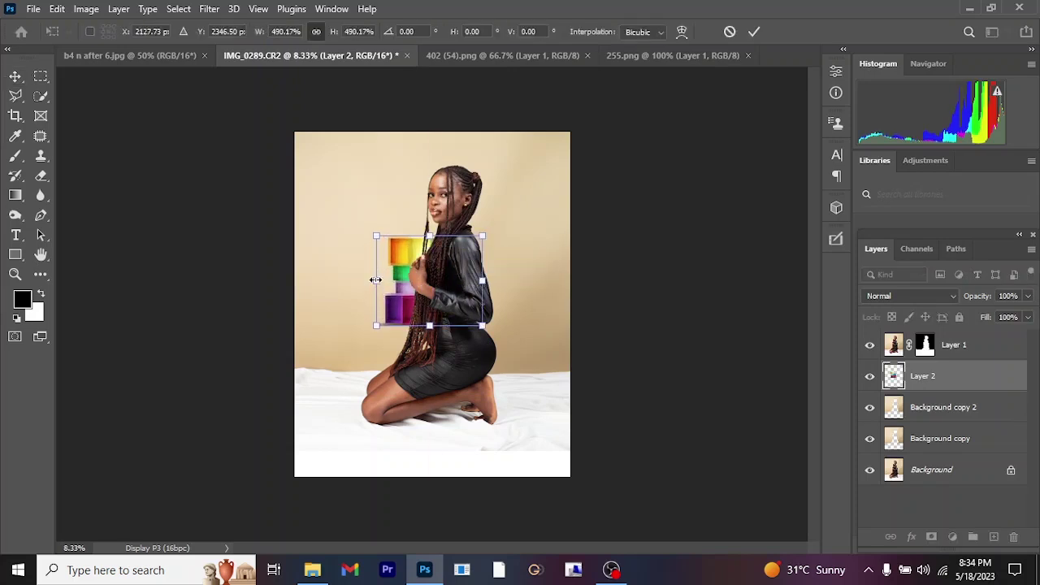
pyautogui.moveTo(375, 279); pyautogui.dragTo(303, 281)
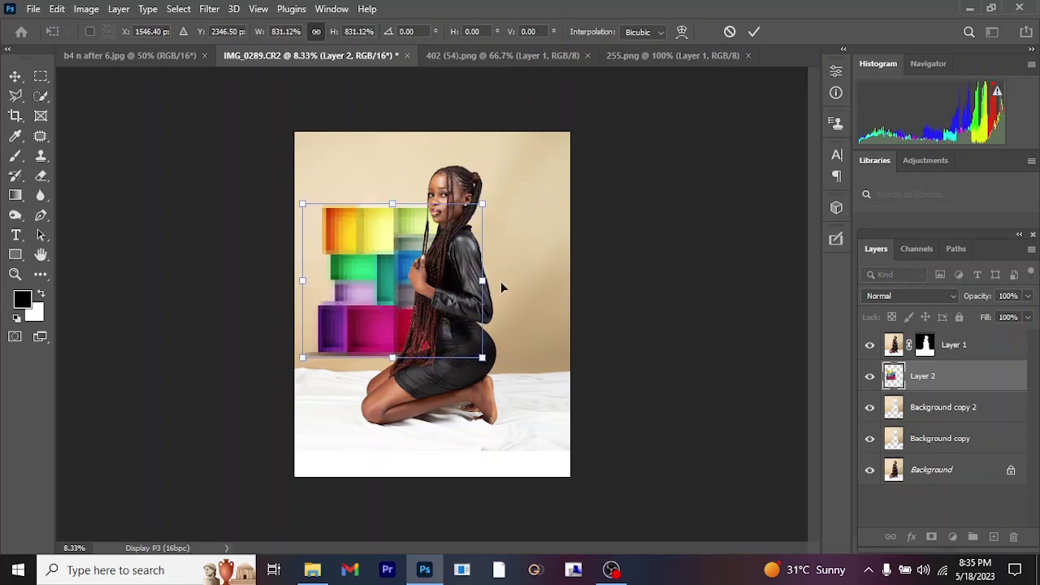
pyautogui.moveTo(483, 280); pyautogui.dragTo(541, 280)
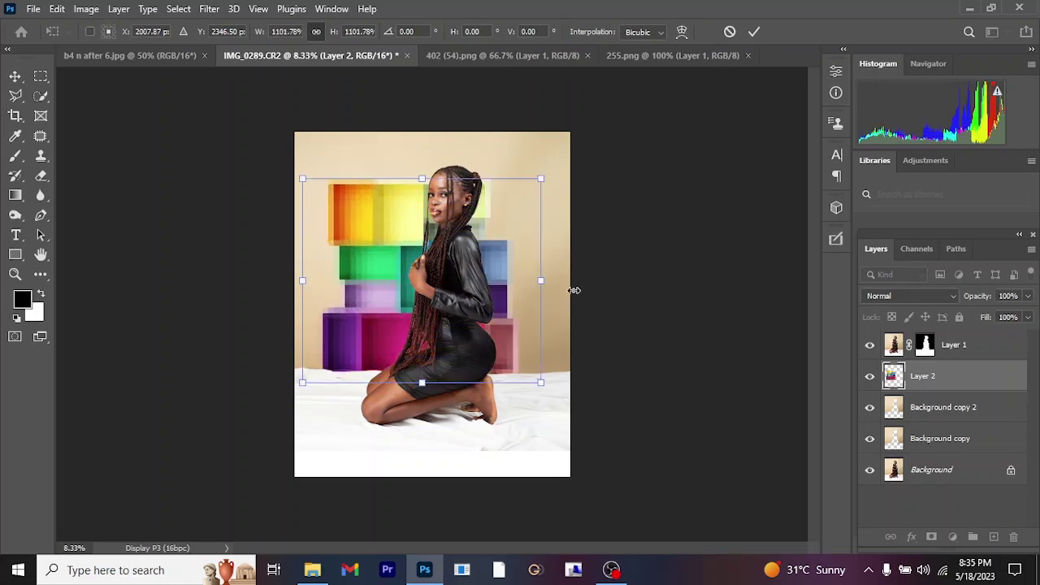
pyautogui.press('Return')
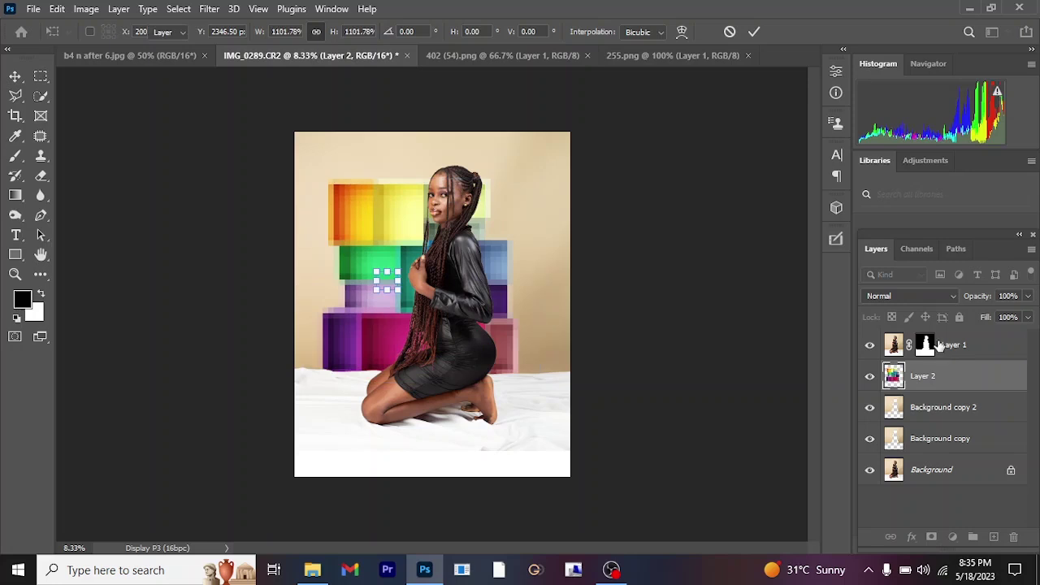
# - Move the shelf's Layer 2 above Layer 1 in the stacking order and return it below Layer 1
pyautogui.moveTo(957, 377); pyautogui.dragTo(955, 349)
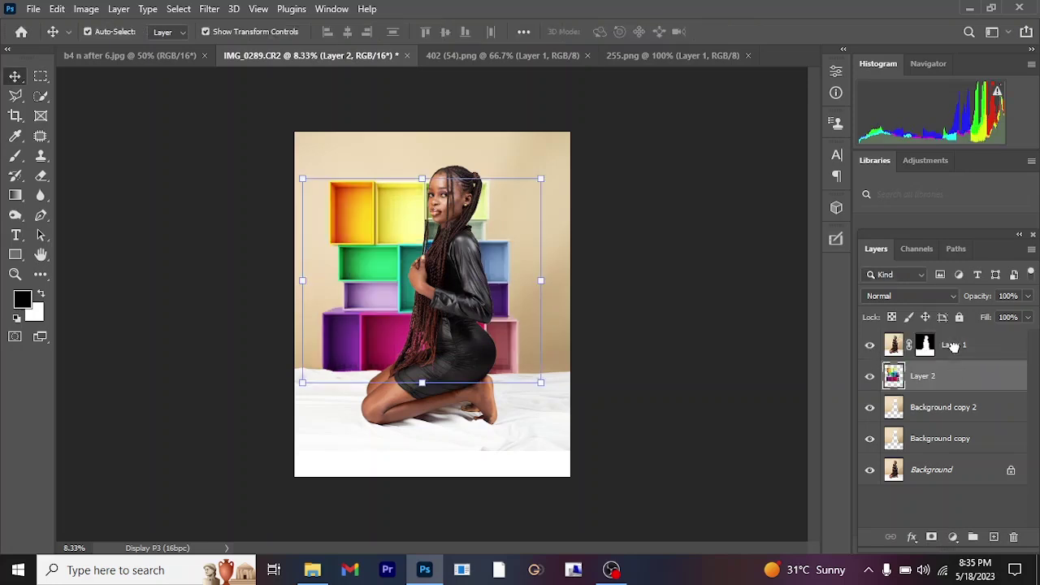
pyautogui.moveTo(952, 379); pyautogui.dragTo(945, 344)
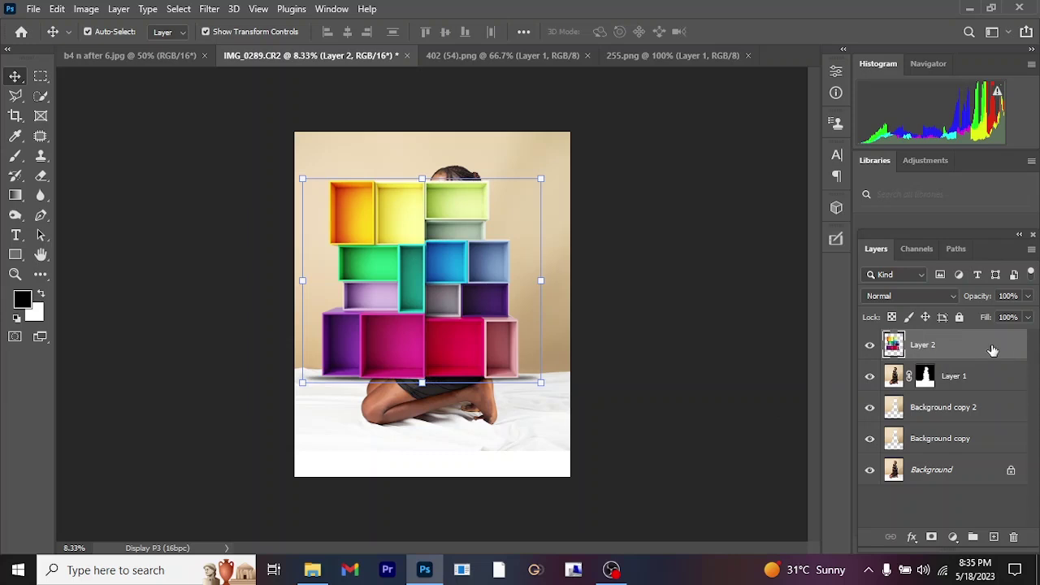
pyautogui.moveTo(964, 344); pyautogui.dragTo(962, 390)
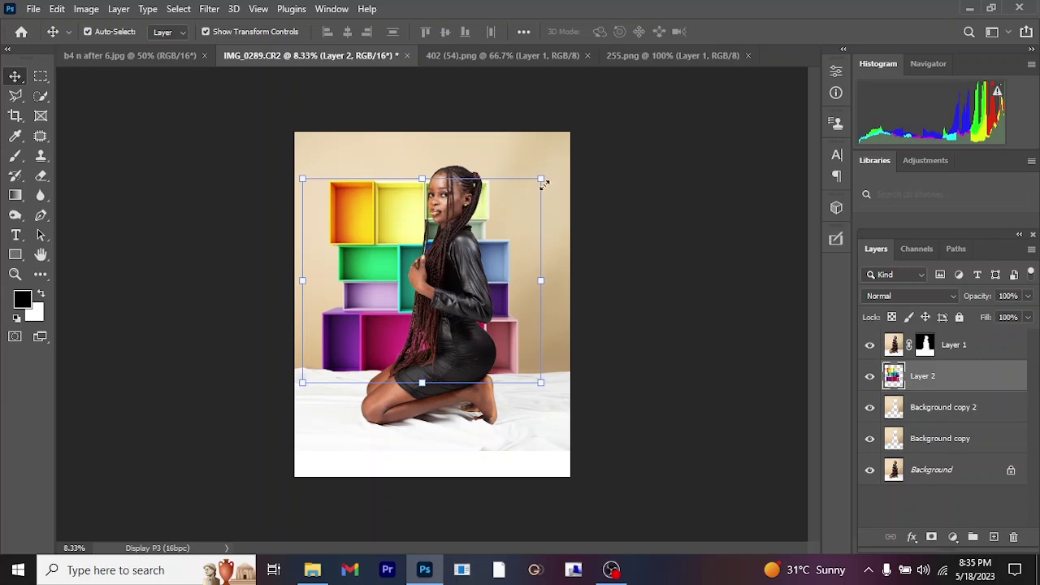
# - Try enlarging the shelf to about 202% and shifting it so its boxes fill the wall behind the woman
pyautogui.moveTo(542, 180); pyautogui.dragTo(650, 85)
pyautogui.moveTo(302, 234); pyautogui.dragTo(225, 236)
pyautogui.moveTo(501, 270)
pyautogui.mouseDown()
pyautogui.moveTo(514, 269)
pyautogui.moveTo(503, 274)
pyautogui.mouseUp()
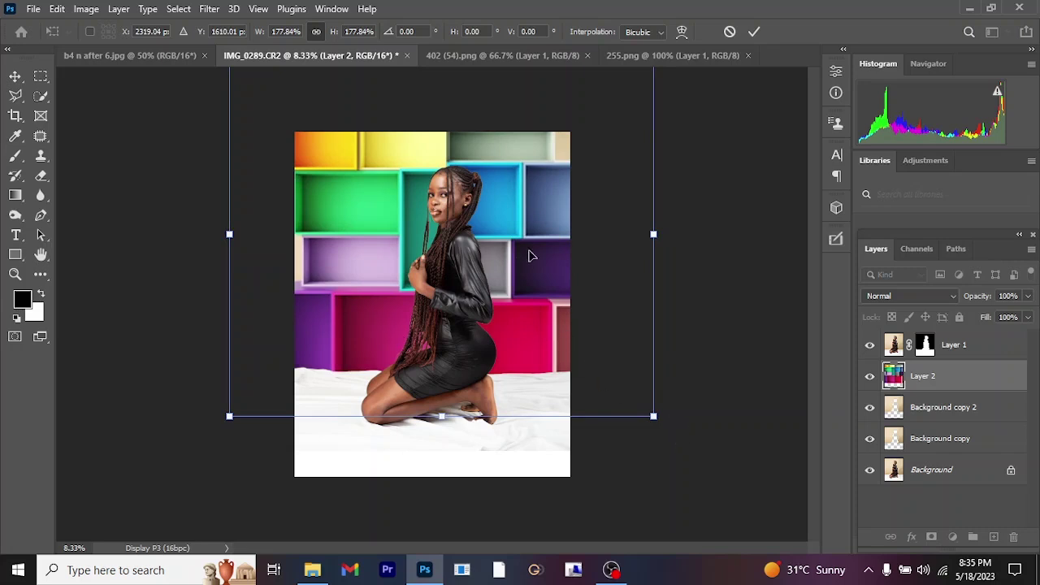
pyautogui.moveTo(526, 244)
pyautogui.mouseDown()
pyautogui.moveTo(510, 280)
pyautogui.moveTo(494, 260)
pyautogui.moveTo(531, 263)
pyautogui.mouseUp()
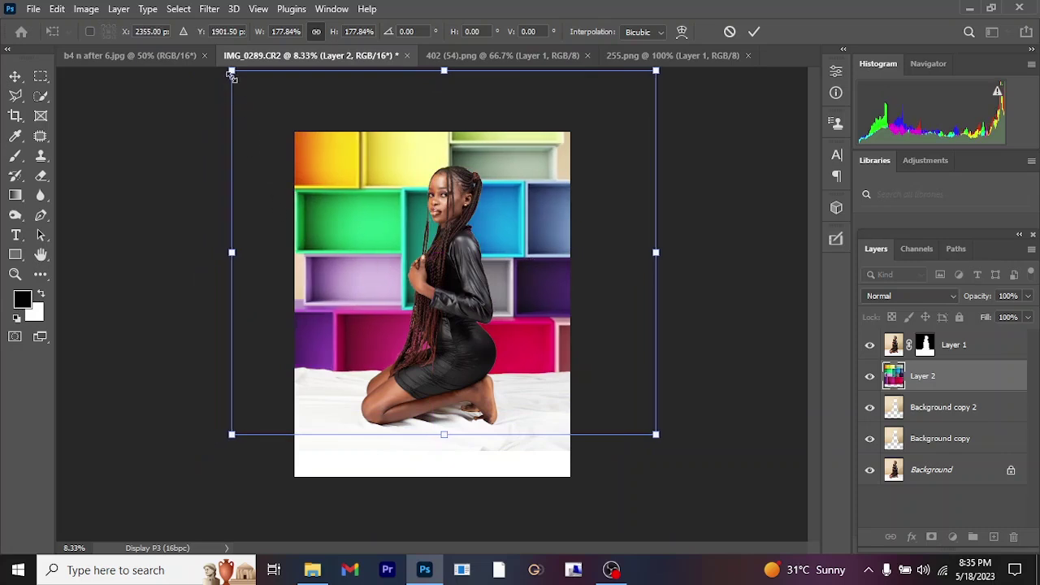
pyautogui.moveTo(231, 73); pyautogui.dragTo(210, 53)
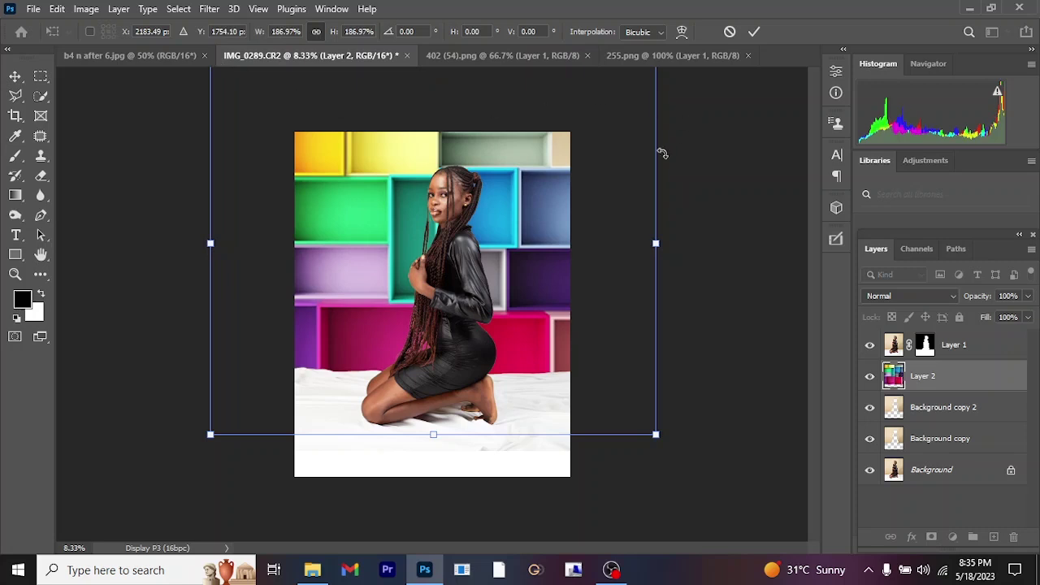
pyautogui.moveTo(658, 434); pyautogui.dragTo(688, 466)
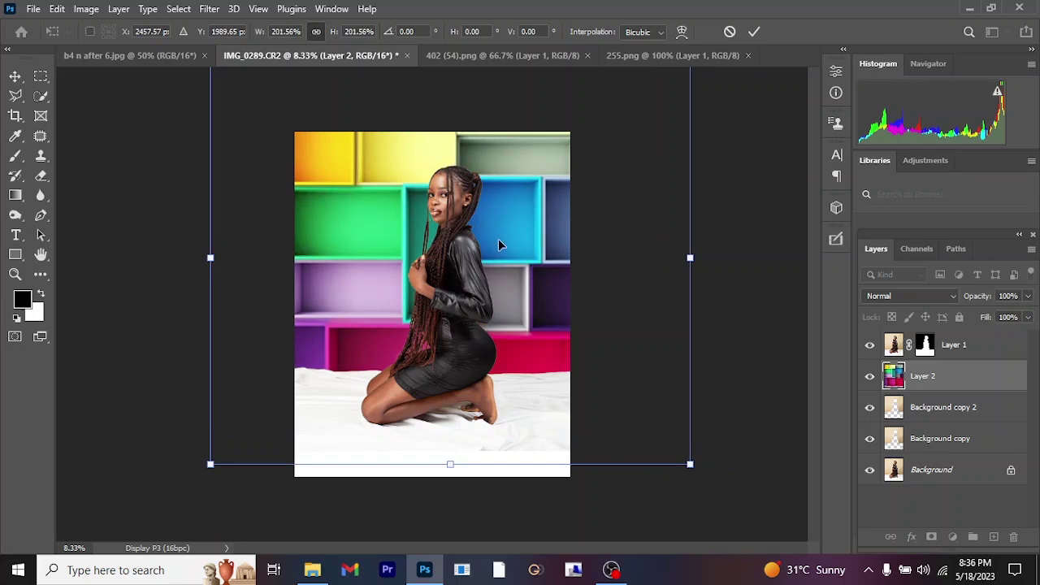
pyautogui.moveTo(510, 275); pyautogui.dragTo(510, 227)
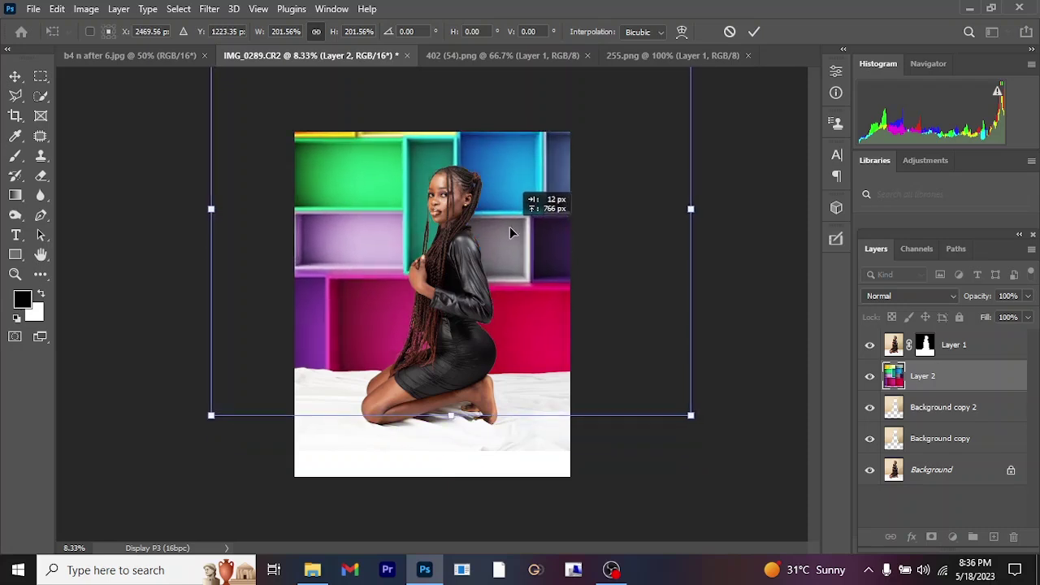
pyautogui.moveTo(510, 233); pyautogui.dragTo(510, 233)
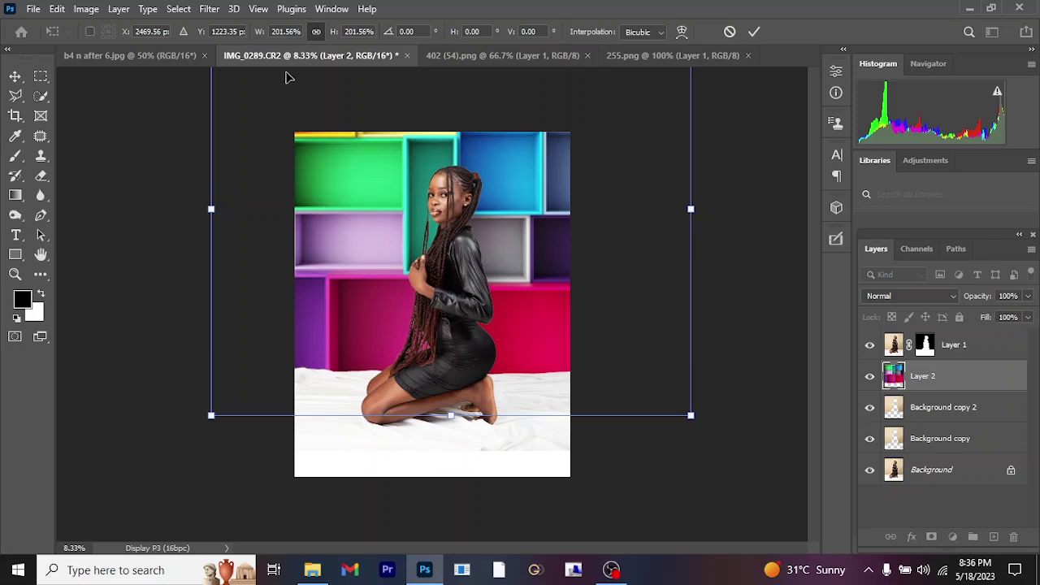
# - Review the before-and-after example, the plant image 402 (54).png and the shelf image 255.png, and return to IMG_0289.CR2
pyautogui.click(174, 57)
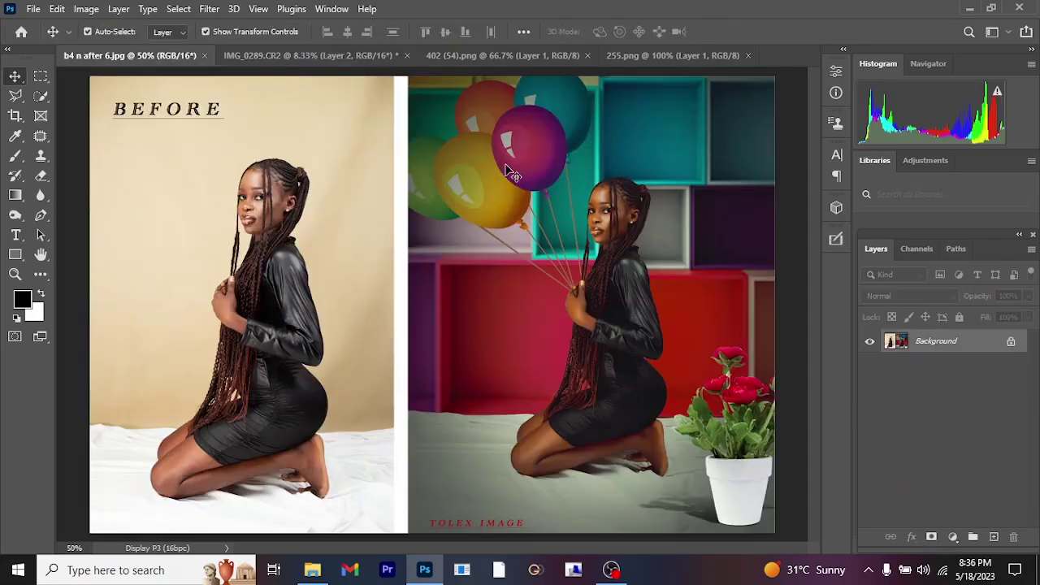
pyautogui.click(507, 54)
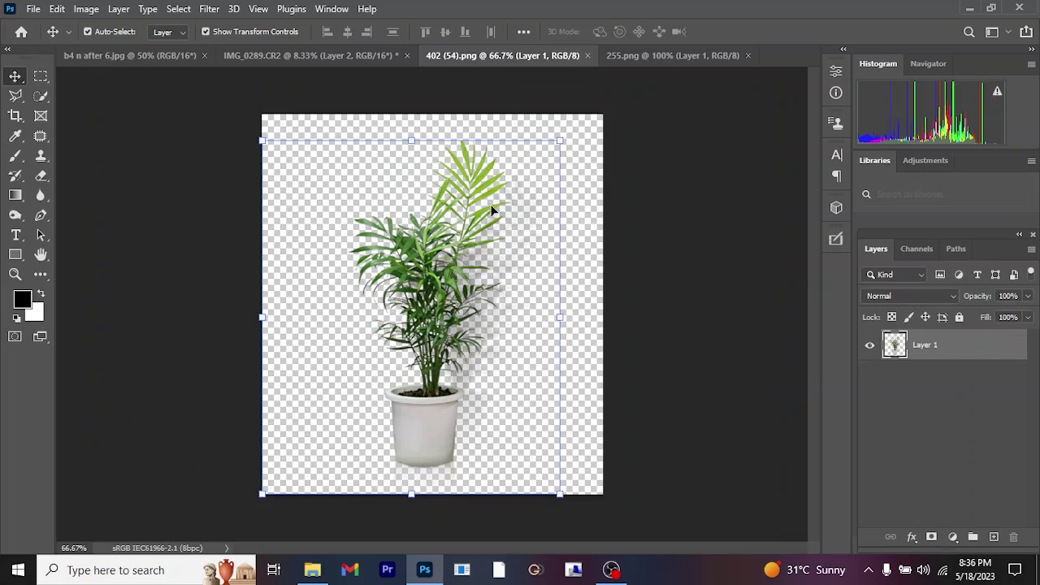
pyautogui.click(640, 57)
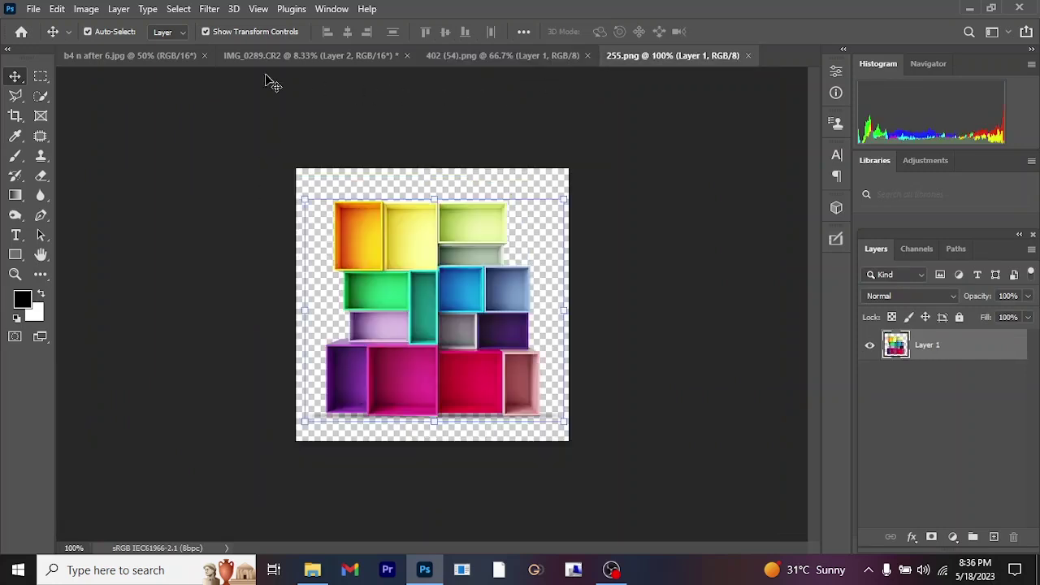
pyautogui.hotkey('ctrl', 'Tab')
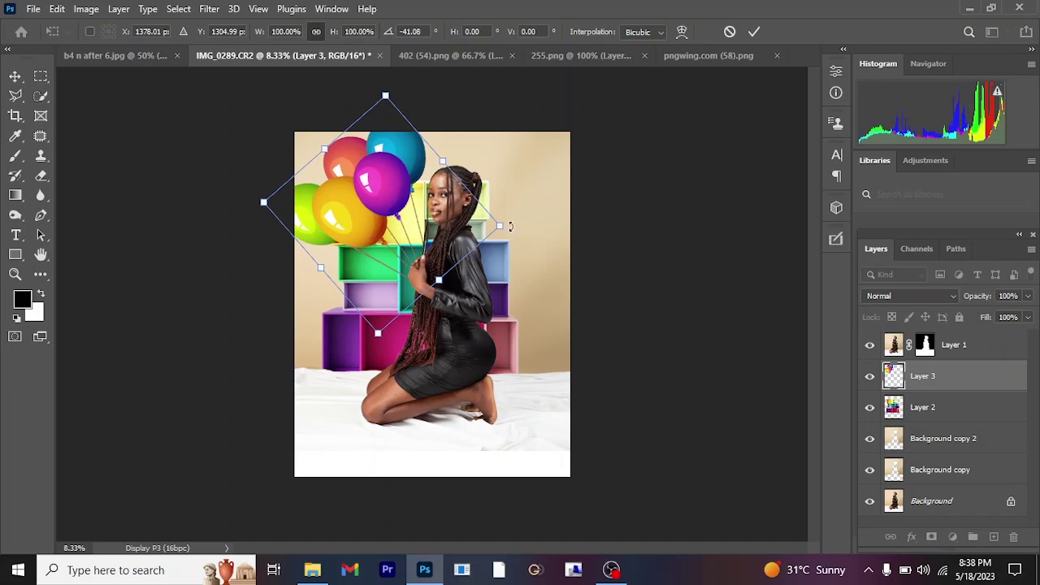
# - Scale the balloon bunch to about 86%, rotate it to about -45° and position its strings at the woman's hand
pyautogui.moveTo(502, 226); pyautogui.dragTo(466, 218)
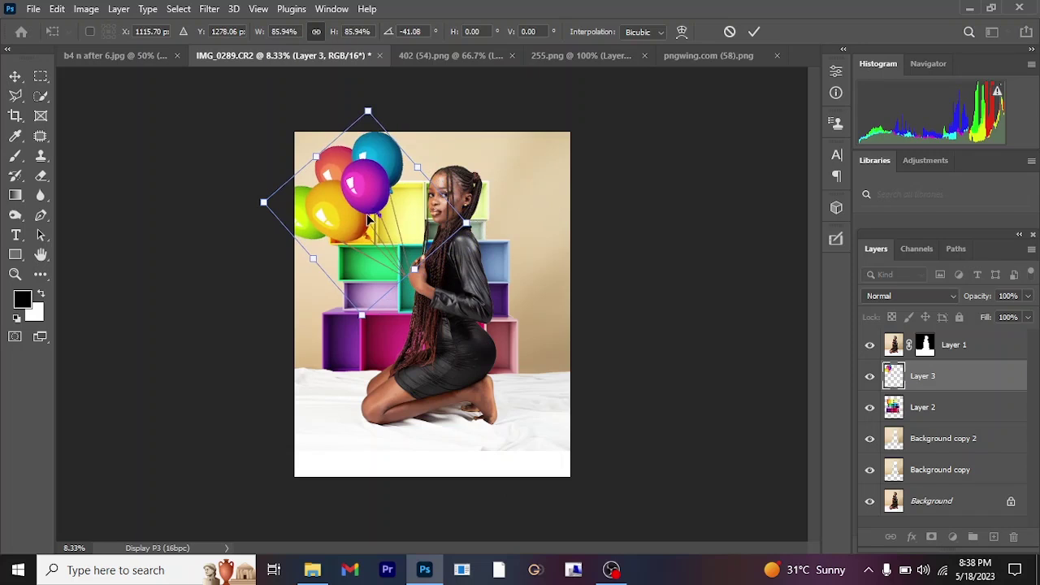
pyautogui.hotkey('ctrl', '+')
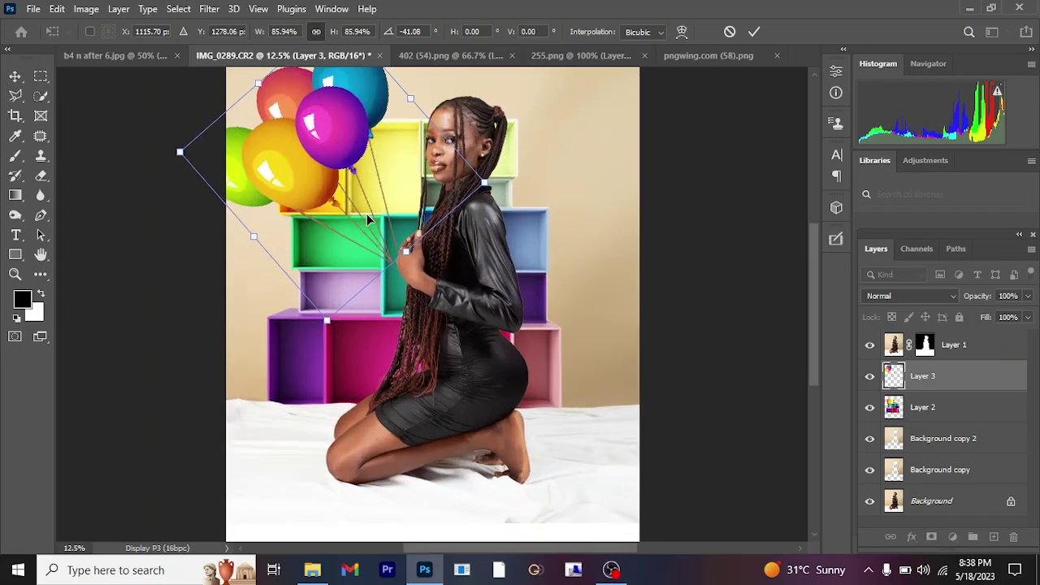
pyautogui.hotkey('ctrl', '-')
pyautogui.moveTo(385, 218); pyautogui.dragTo(392, 222)
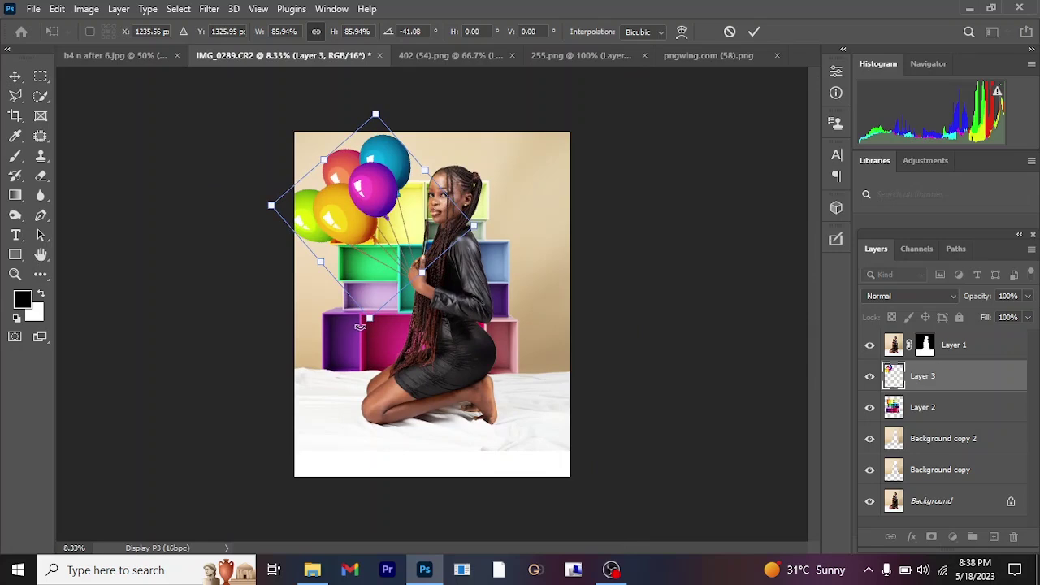
pyautogui.moveTo(362, 325); pyautogui.dragTo(372, 325)
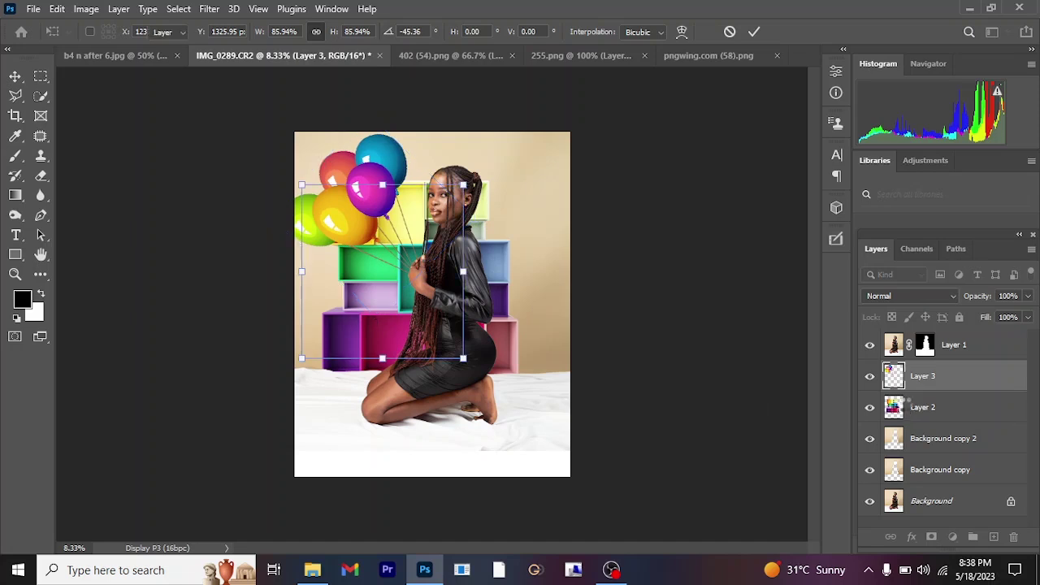
pyautogui.click(909, 394)
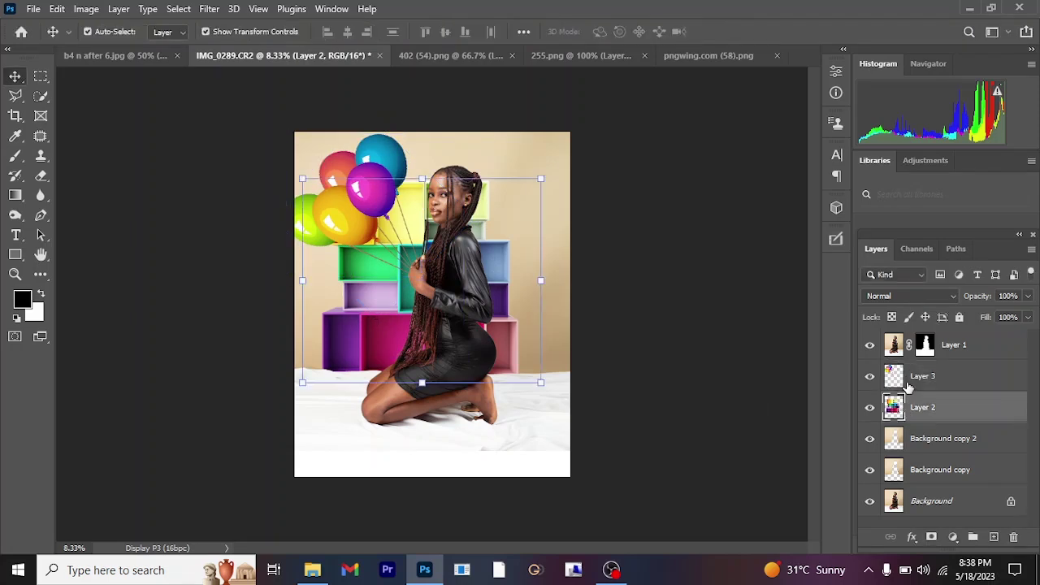
pyautogui.click(904, 375)
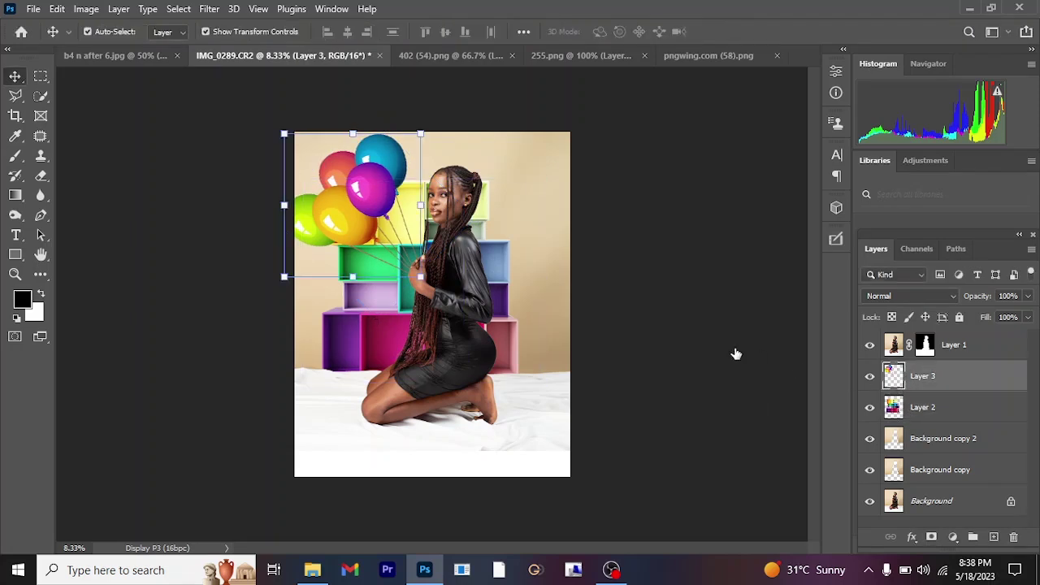
# - Enlarge the shelf on Layer 2 to about 189% to fill the wall, and move the balloons slightly up and right
pyautogui.click(900, 407)
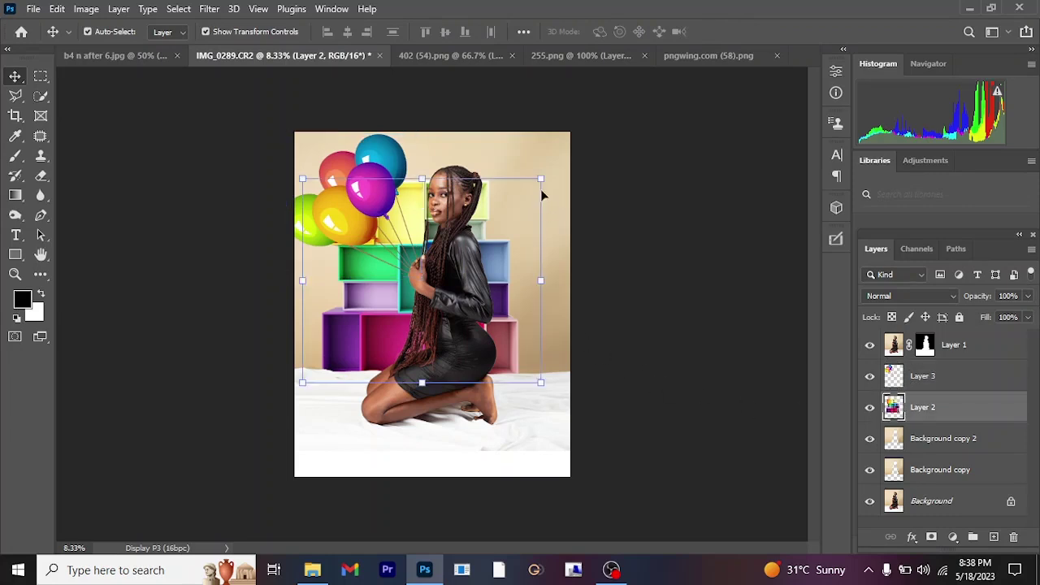
pyautogui.moveTo(542, 173); pyautogui.dragTo(700, 84)
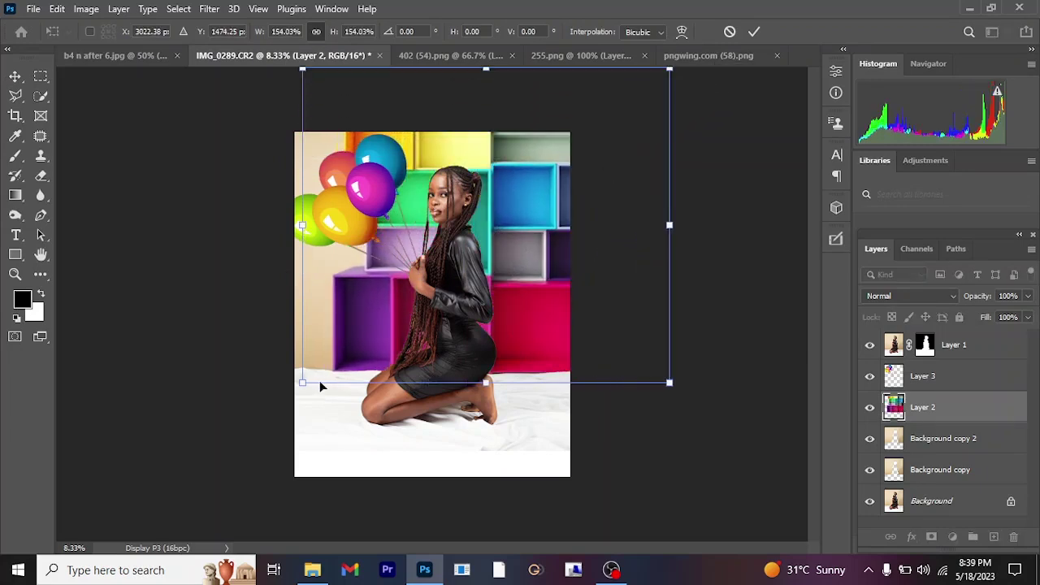
pyautogui.moveTo(302, 383); pyautogui.dragTo(191, 424)
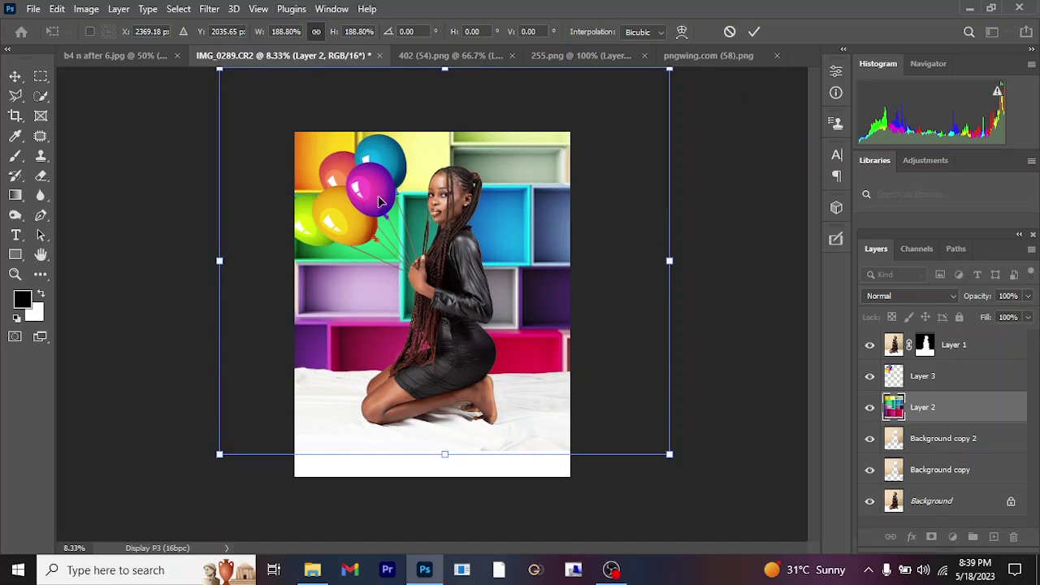
pyautogui.click(895, 384)
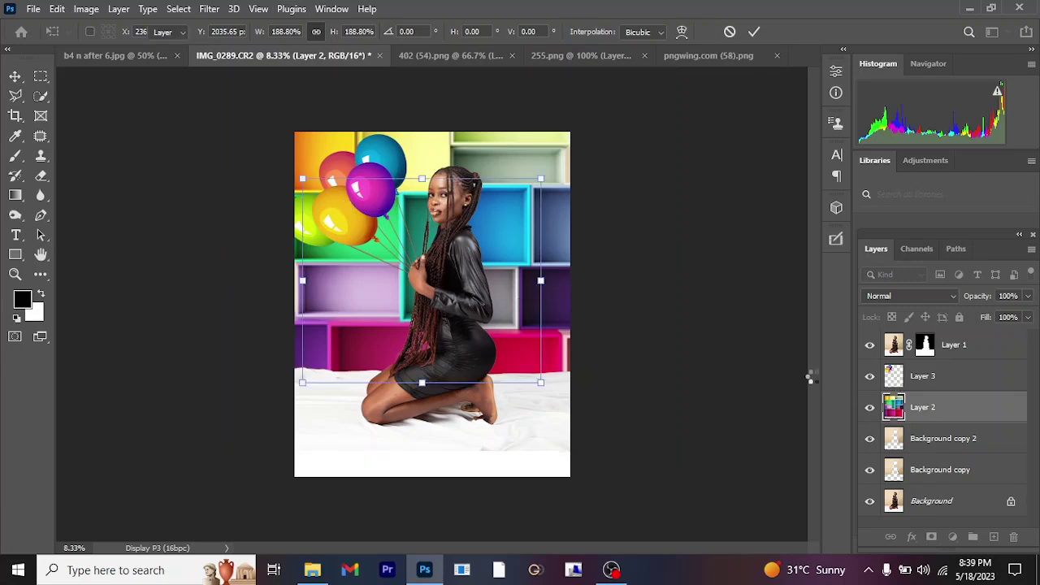
pyautogui.click(893, 376)
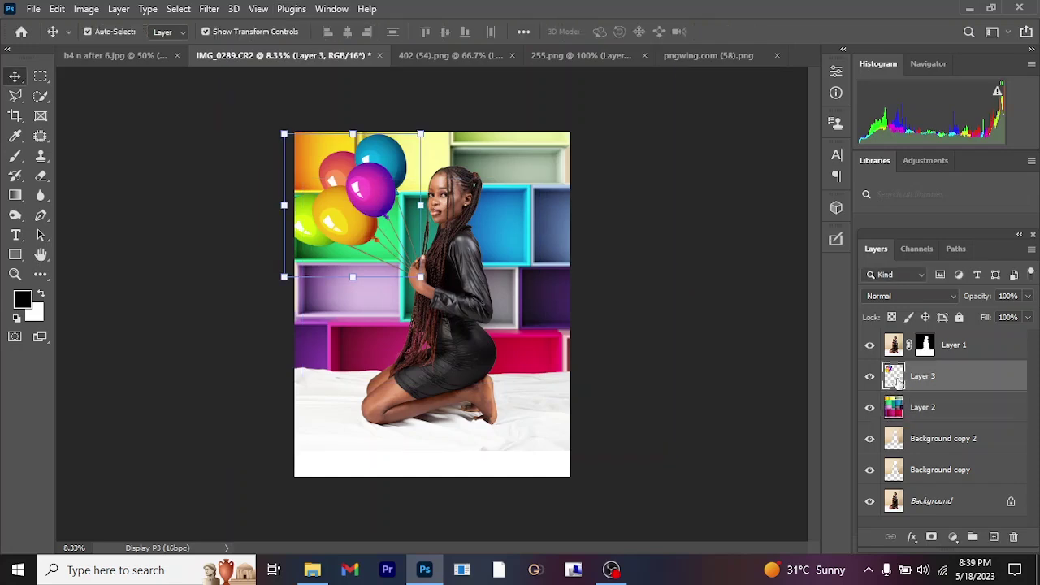
pyautogui.moveTo(360, 214); pyautogui.dragTo(366, 211)
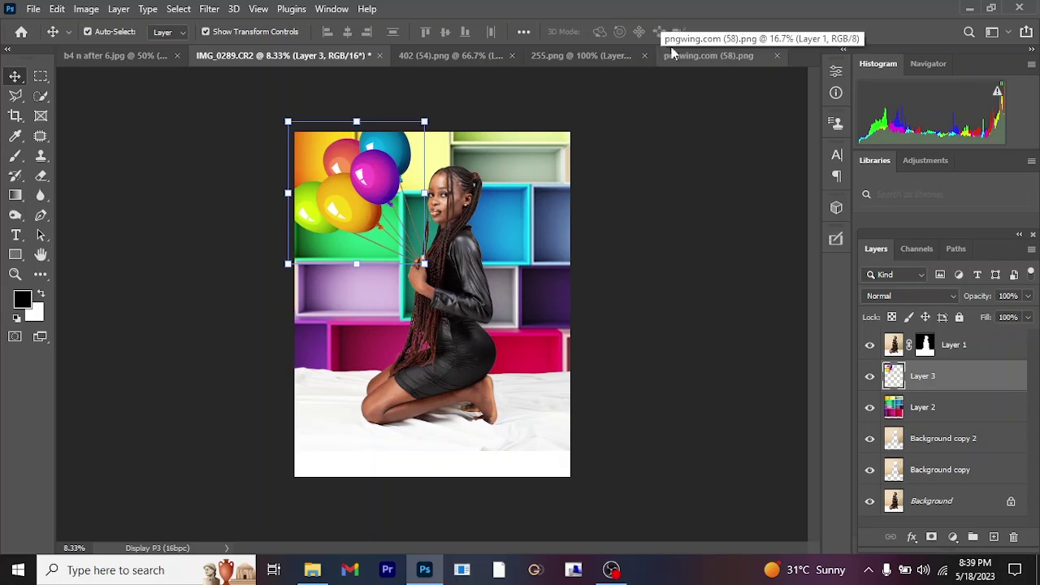
# - Copy the potted plant from 402 (54).png into IMG_0289.CR2 near the woman's feet, accepting the bit-depth difference
pyautogui.click(594, 57)
pyautogui.click(413, 60)
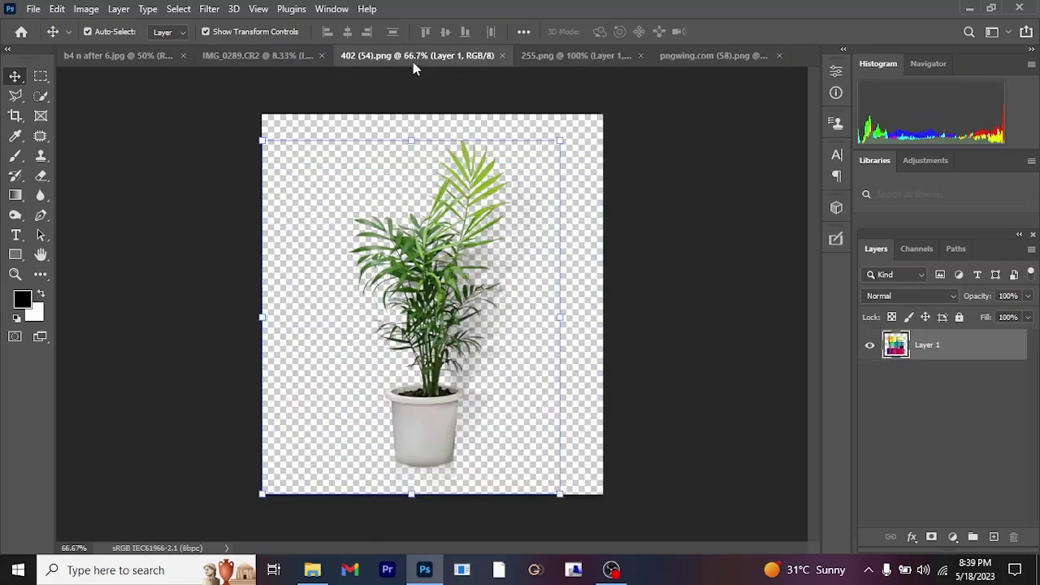
pyautogui.moveTo(422, 284); pyautogui.dragTo(513, 402)
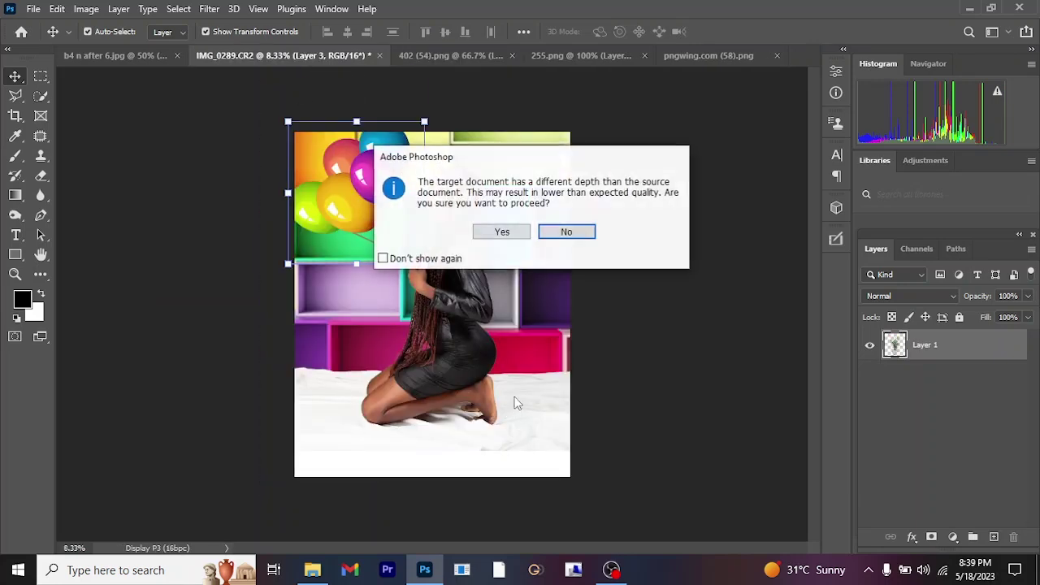
pyautogui.click(510, 233)
pyautogui.click(593, 250)
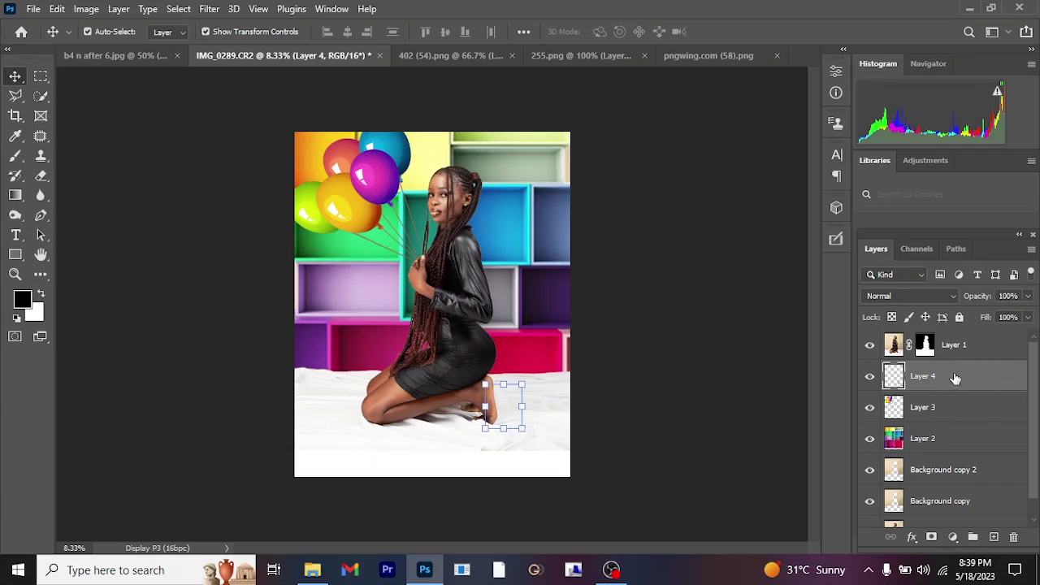
# - Move the plant's Layer 4 above Layer 1, enlarge the plant to about five times its size and stand it behind the woman's feet
pyautogui.moveTo(955, 379); pyautogui.dragTo(965, 347)
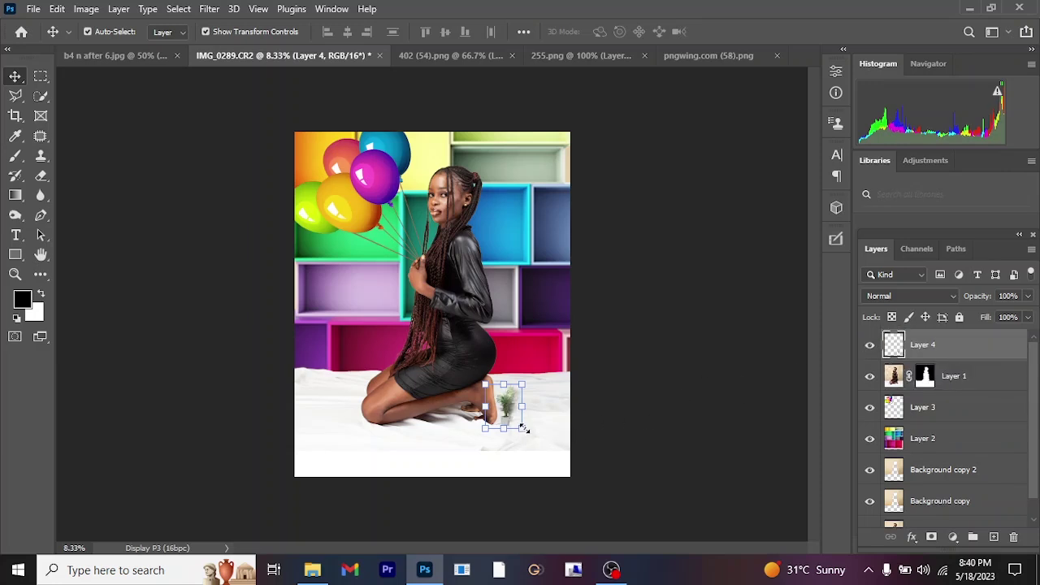
pyautogui.moveTo(523, 427); pyautogui.dragTo(560, 473)
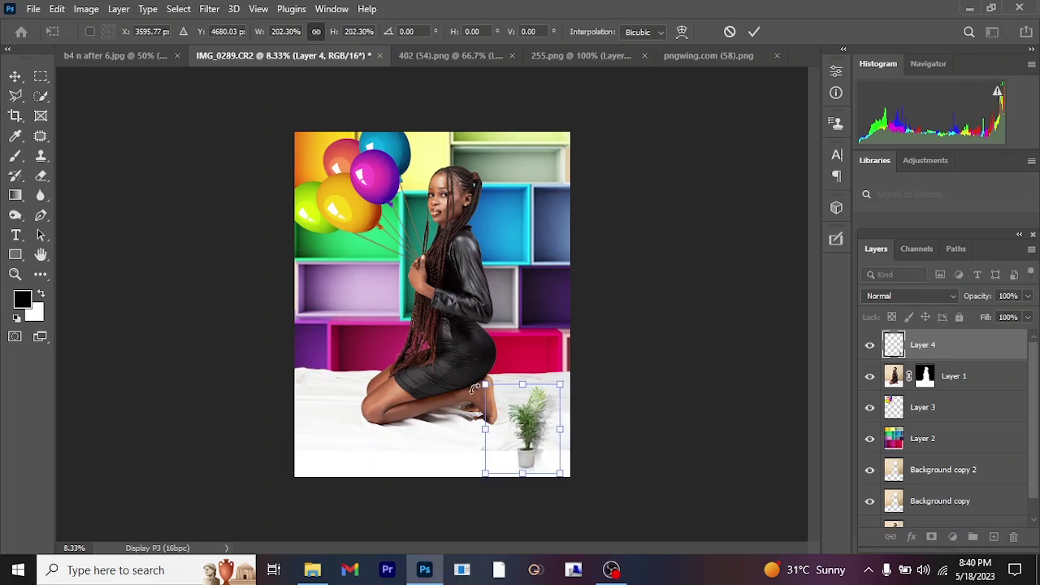
pyautogui.moveTo(484, 383); pyautogui.dragTo(413, 297)
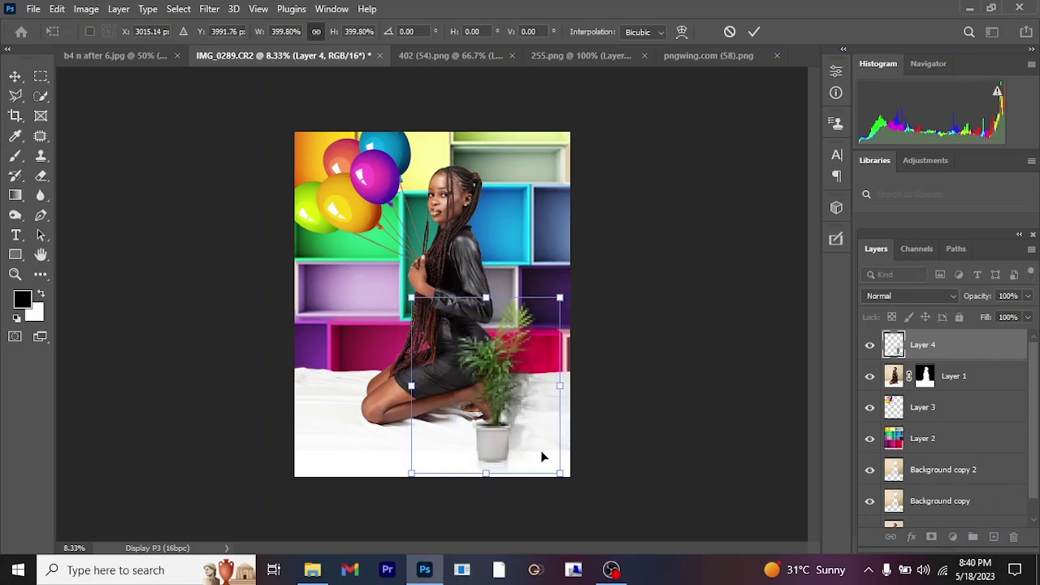
pyautogui.moveTo(409, 298); pyautogui.dragTo(359, 236)
pyautogui.moveTo(484, 385); pyautogui.dragTo(539, 360)
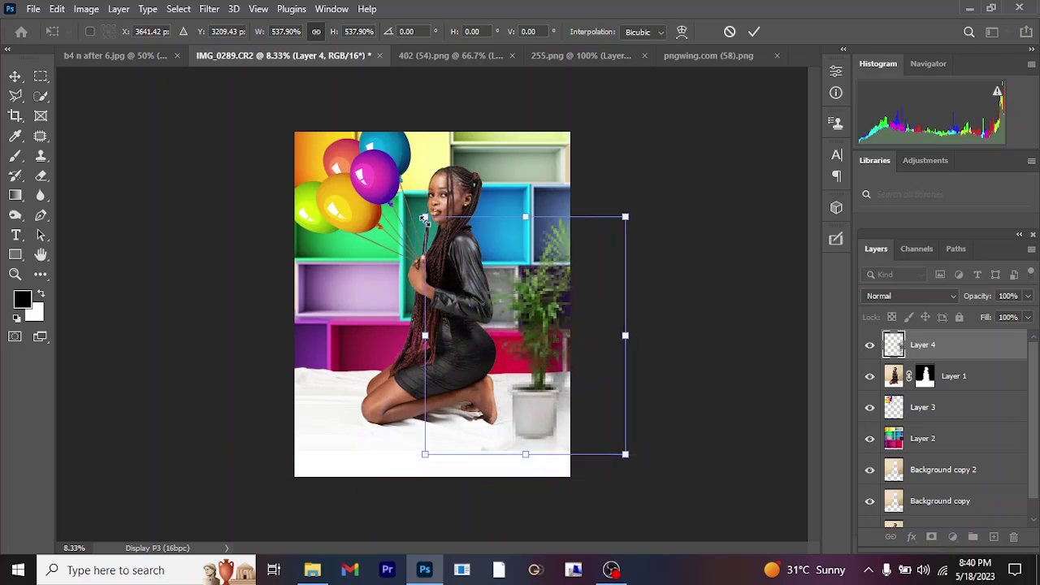
pyautogui.moveTo(422, 217); pyautogui.dragTo(431, 229)
pyautogui.moveTo(558, 367); pyautogui.dragTo(553, 380)
pyautogui.press('Return')
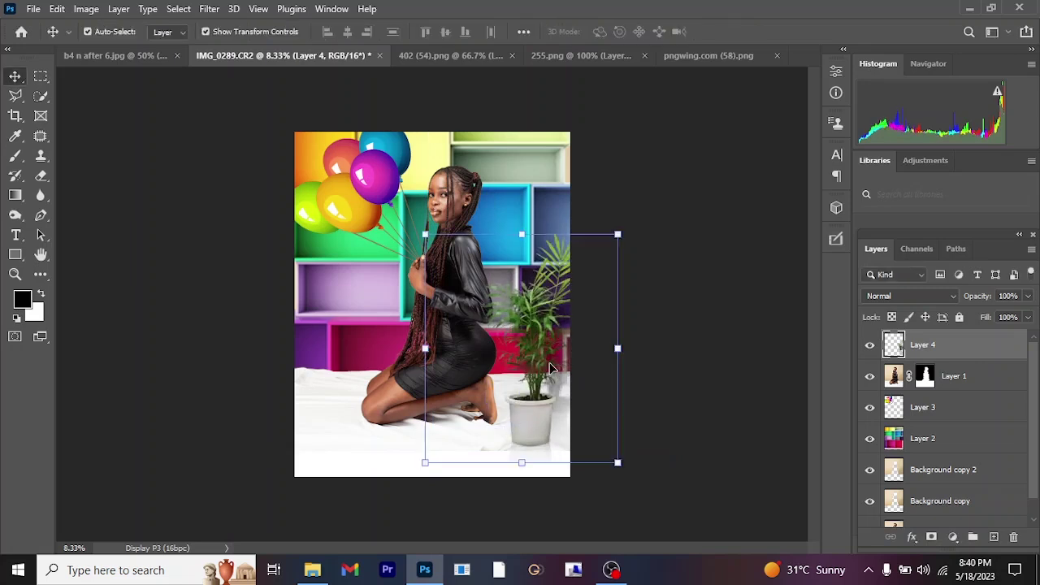
# - With Layer 4 active, make a circular selection with the Elliptical Marquee around the woman's head and torso
pyautogui.click(341, 387)
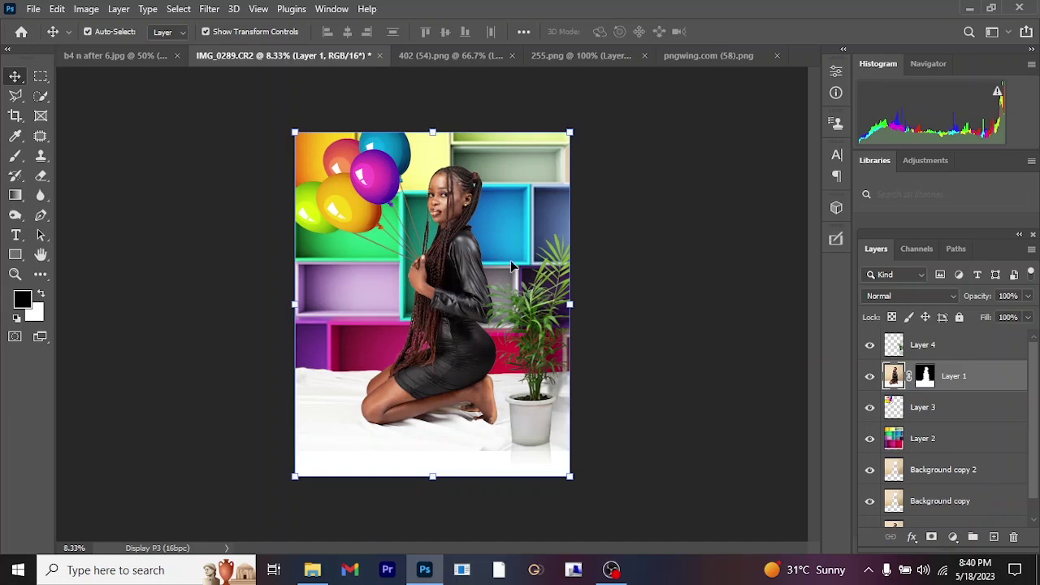
pyautogui.click(925, 350)
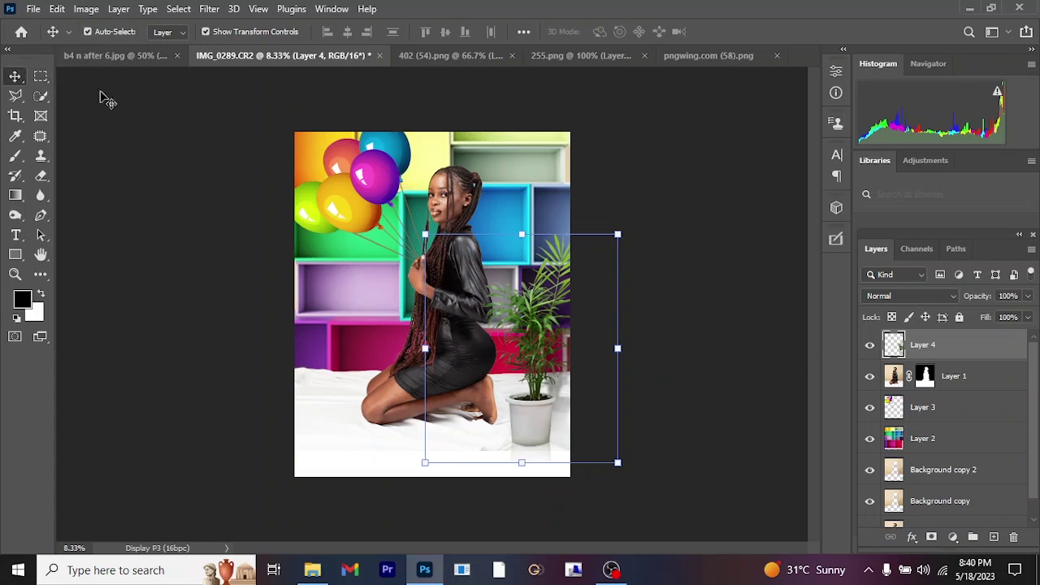
pyautogui.click(43, 77)
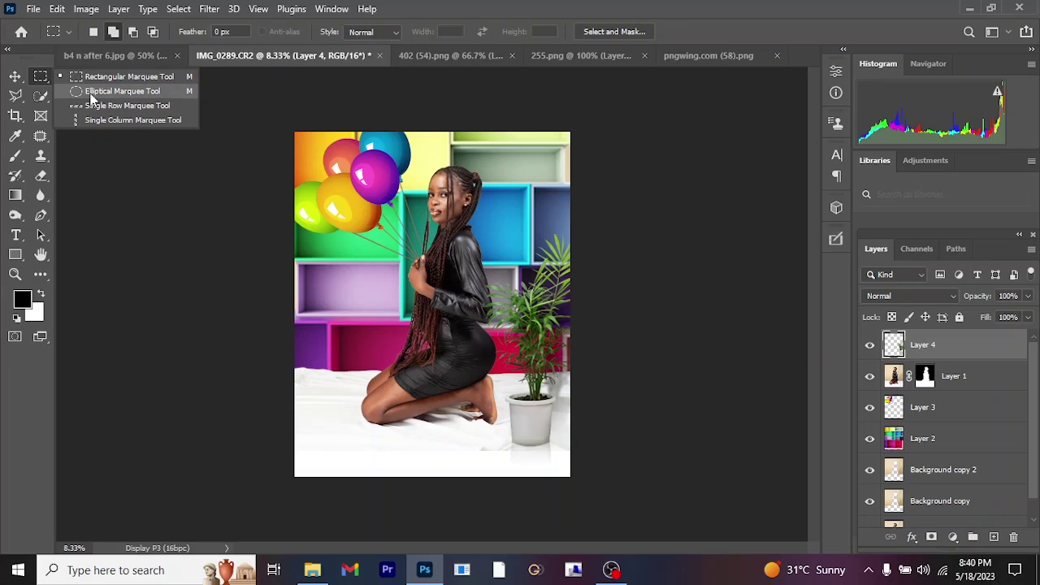
pyautogui.click(92, 92)
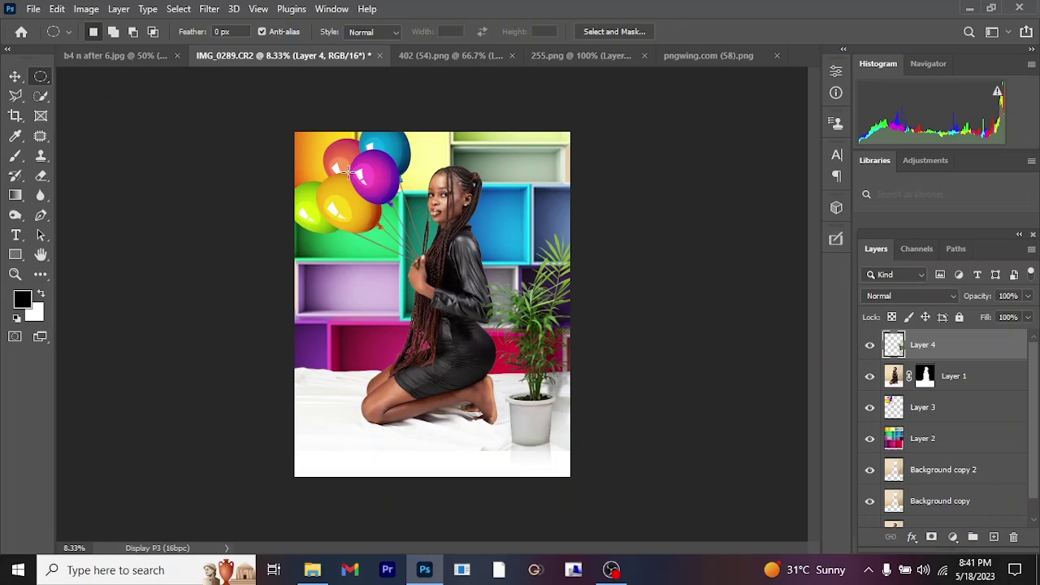
pyautogui.moveTo(348, 171); pyautogui.dragTo(551, 359)
pyautogui.moveTo(484, 313); pyautogui.dragTo(478, 291)
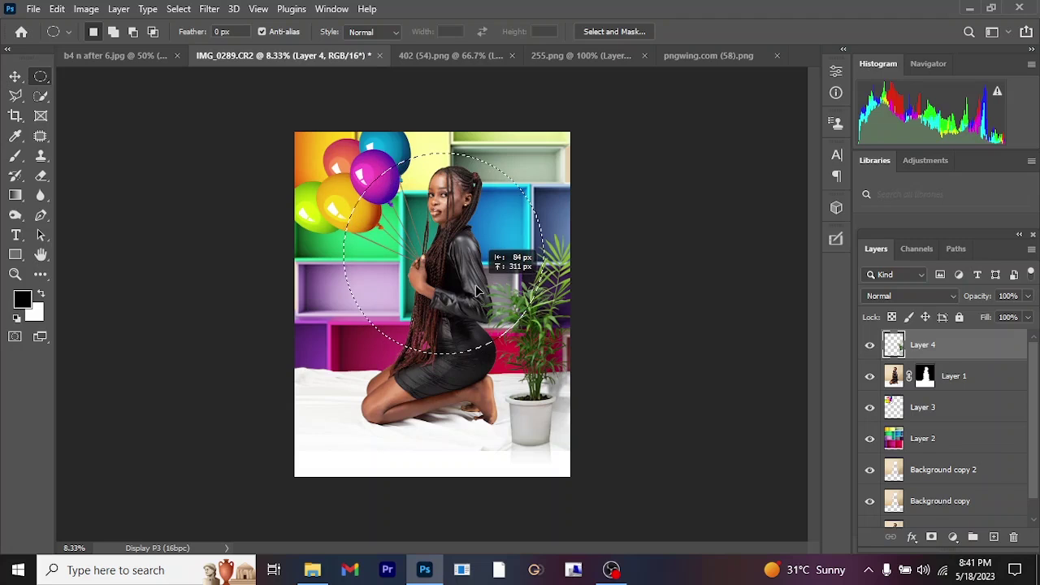
pyautogui.moveTo(477, 291); pyautogui.dragTo(472, 295)
pyautogui.hotkey('ctrl', '+')
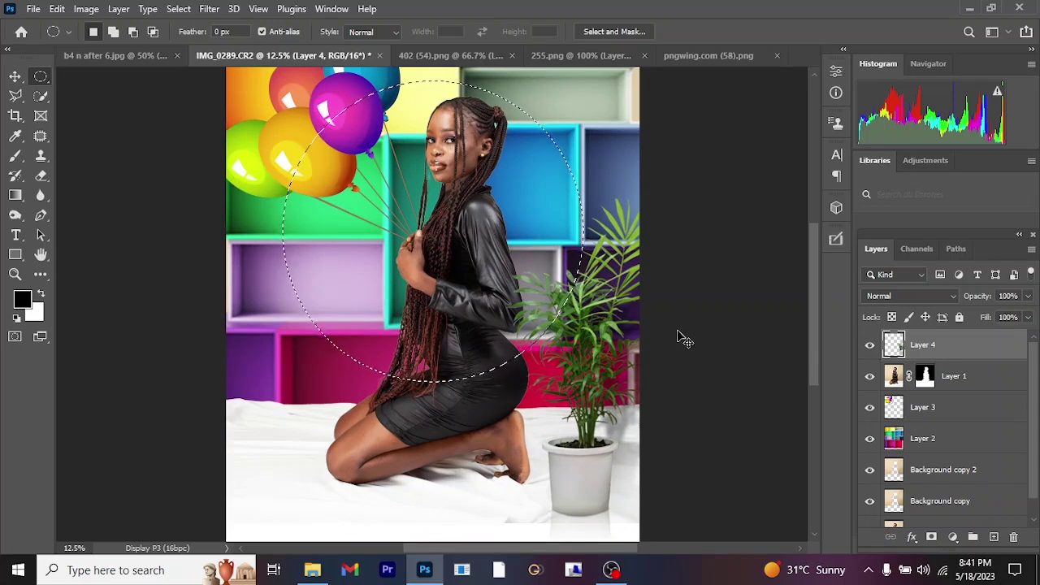
# - Invert the circular selection and add a black (000000) Solid Color fill layer covering everything outside the circle
pyautogui.hotkey('ctrl', 'shift', 'i')
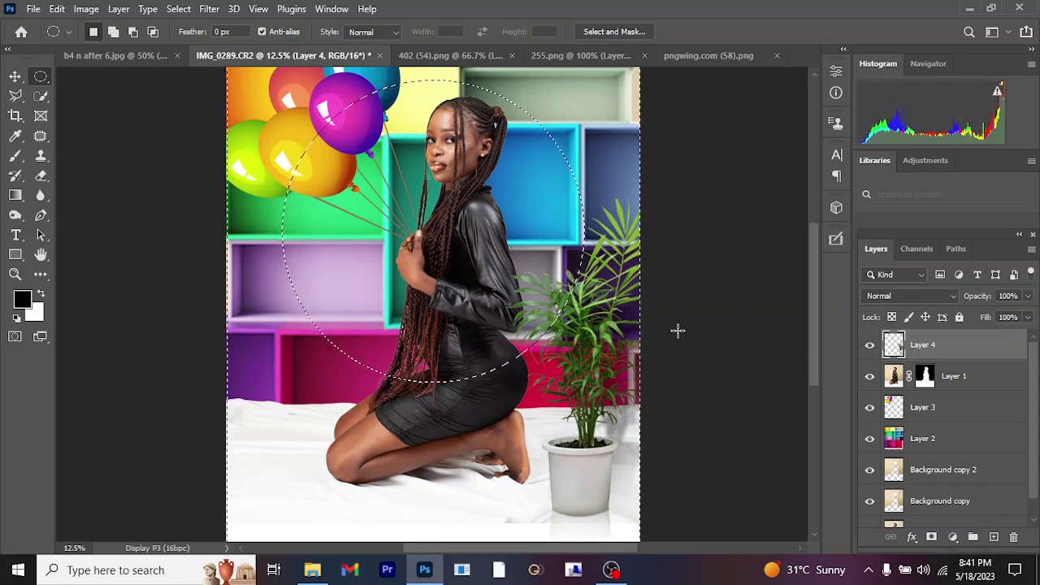
pyautogui.click(953, 537)
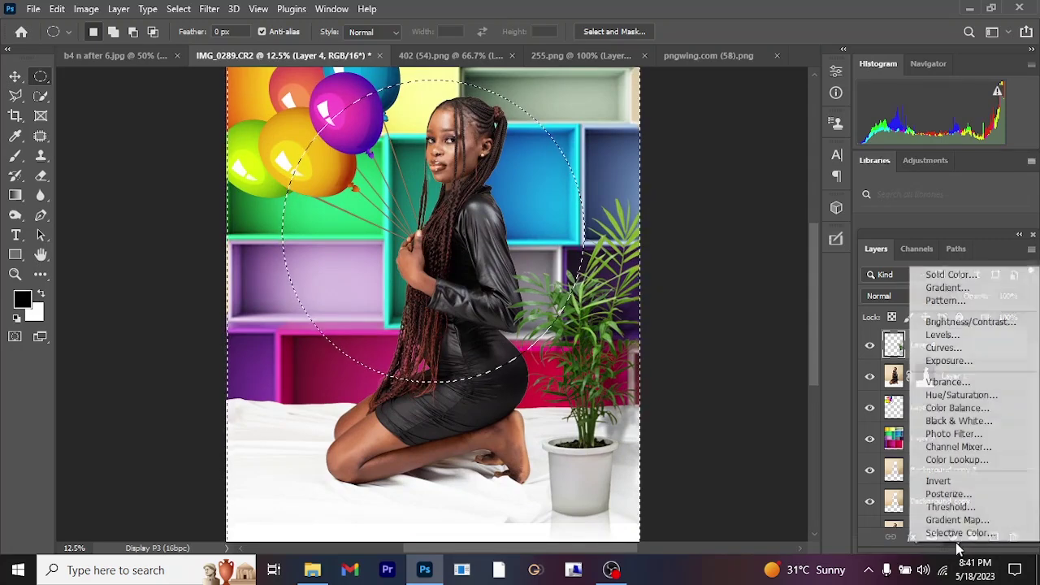
pyautogui.click(940, 280)
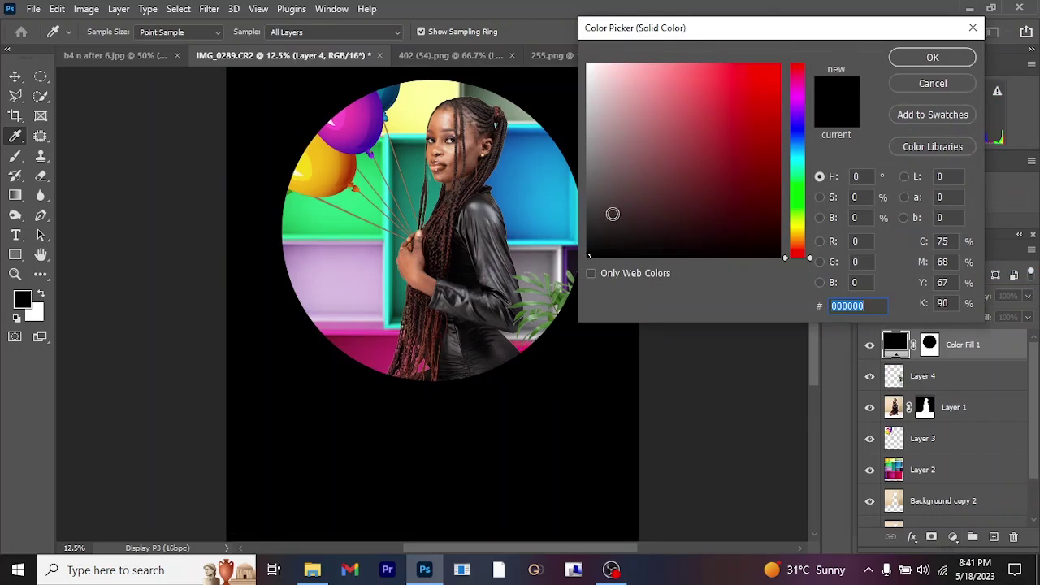
pyautogui.click(933, 58)
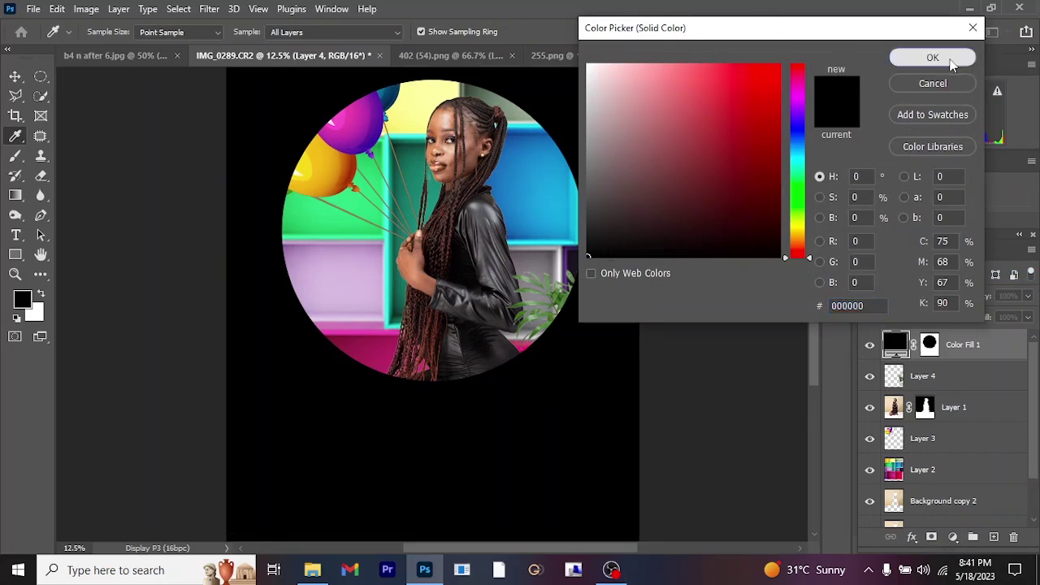
# - Feather the layer mask of Color Fill 1 by 770 px to soften the vignette
pyautogui.click(931, 346)
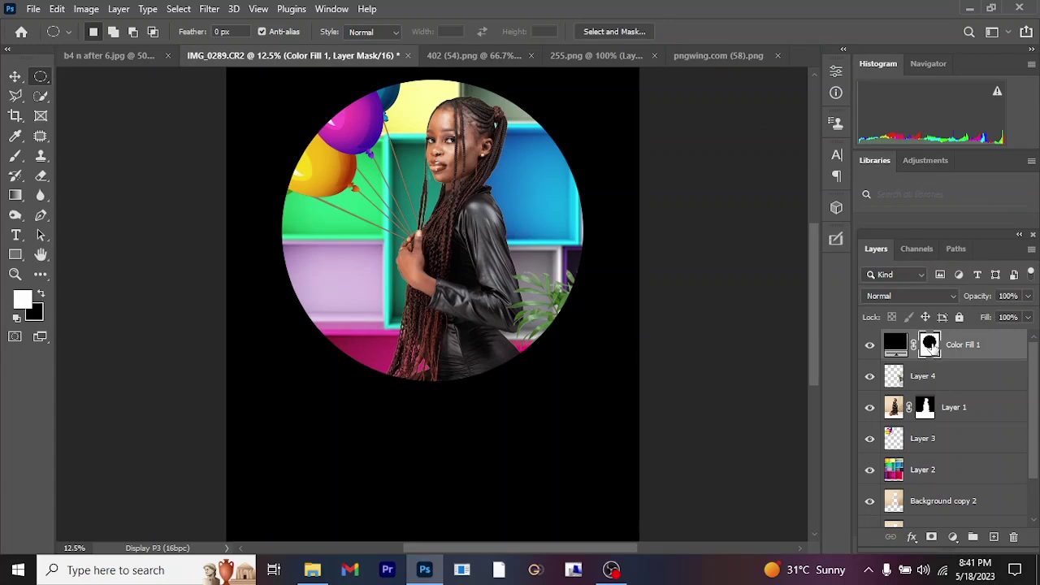
pyautogui.doubleClick(931, 346)
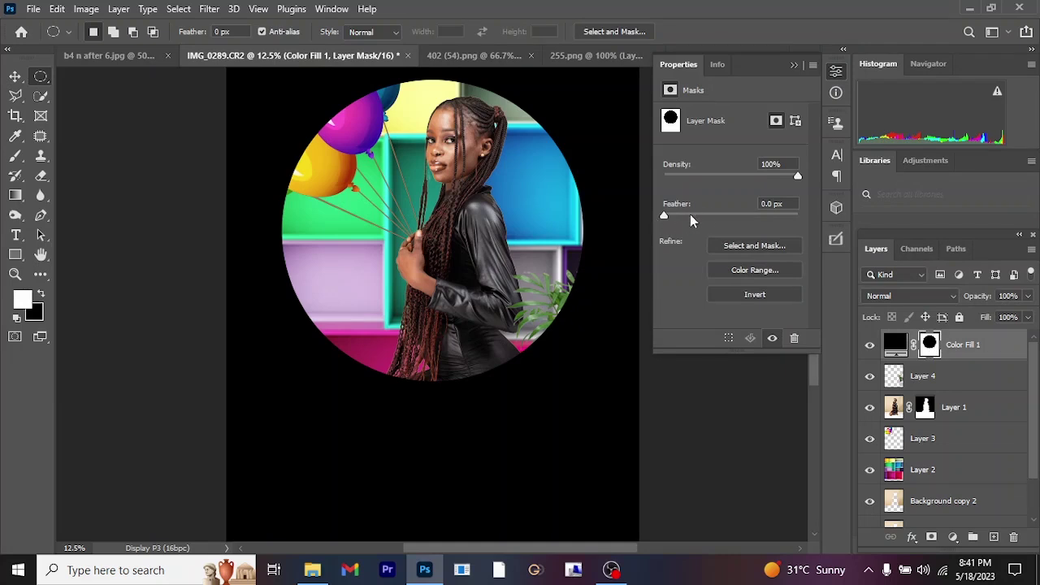
pyautogui.click(768, 204)
pyautogui.doubleClick(768, 203)
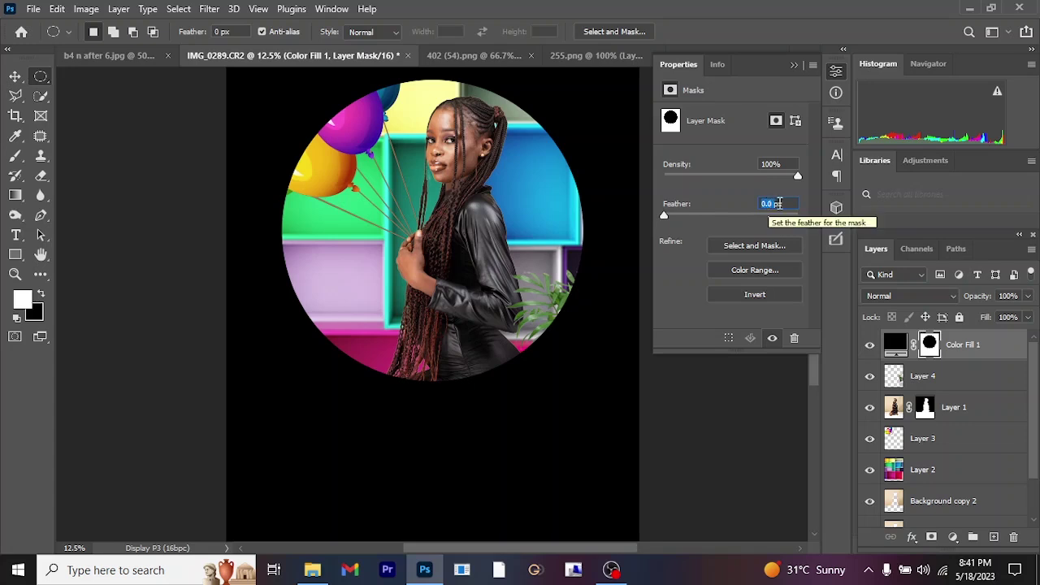
pyautogui.write('77')
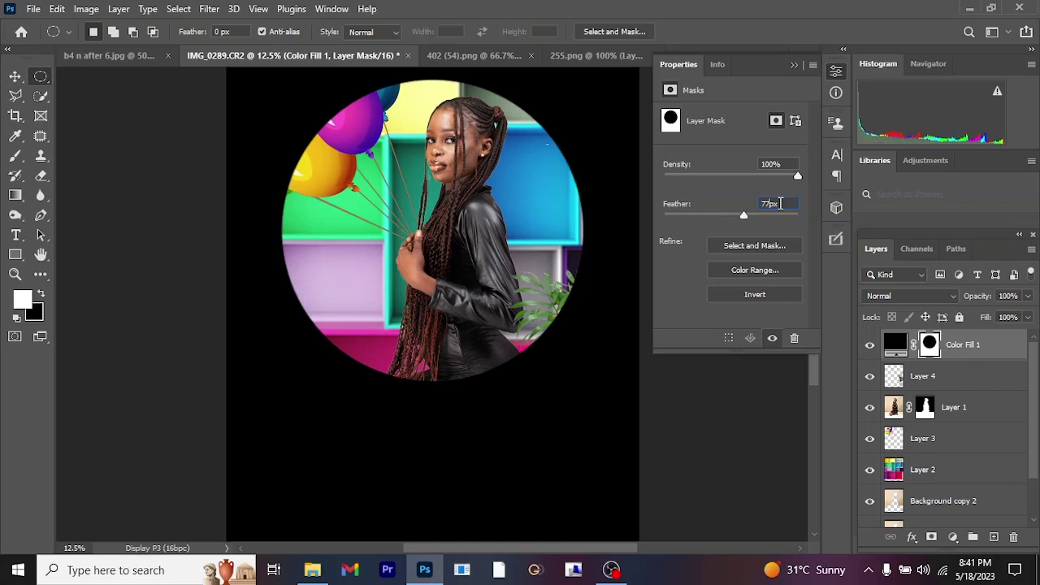
pyautogui.write('0')
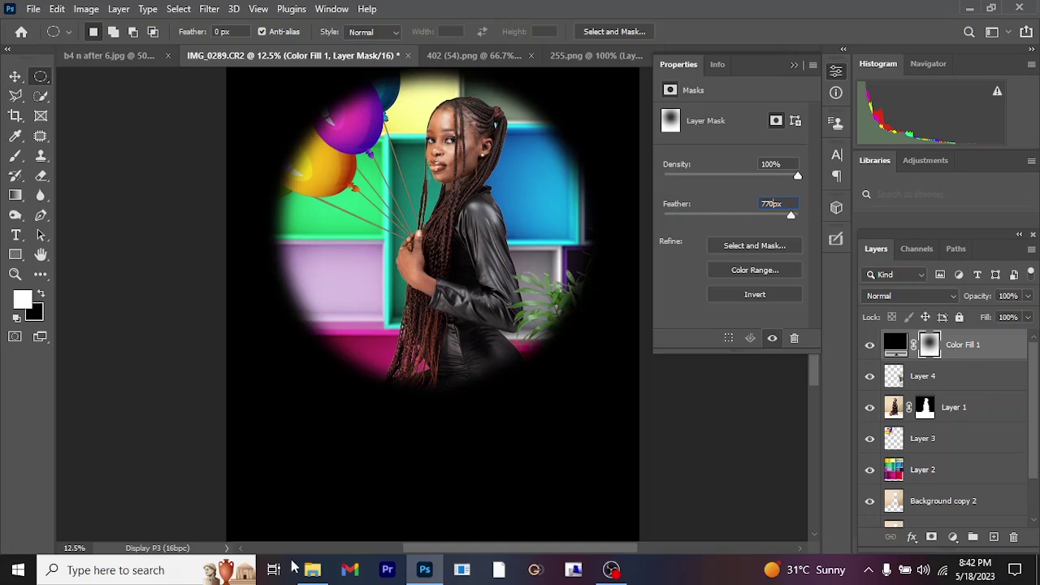
pyautogui.press('Return')
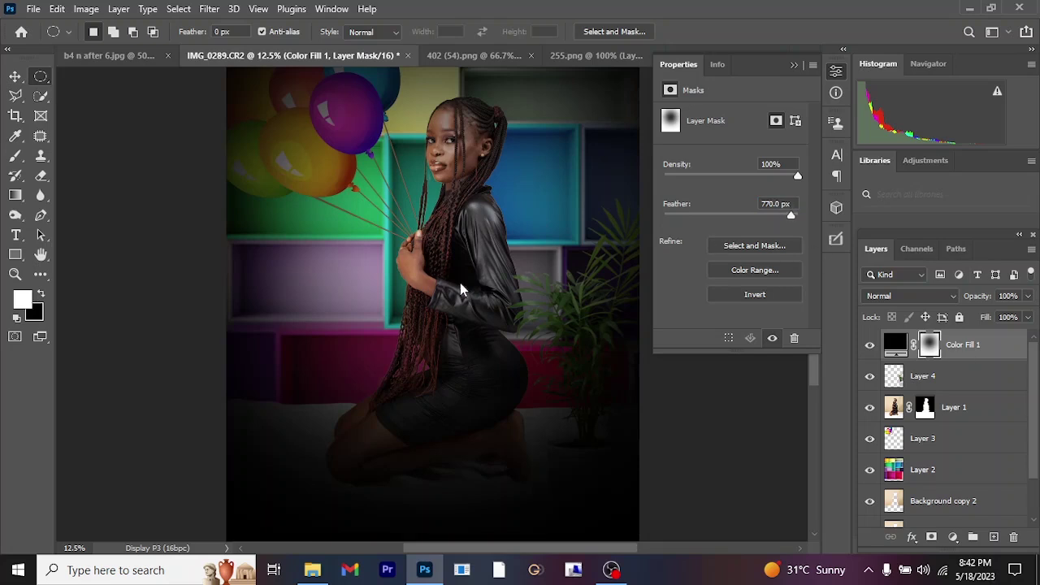
# - Lower the opacity of Color Fill 1 to 43% and merge all visible layers into the Background
pyautogui.click(1028, 297)
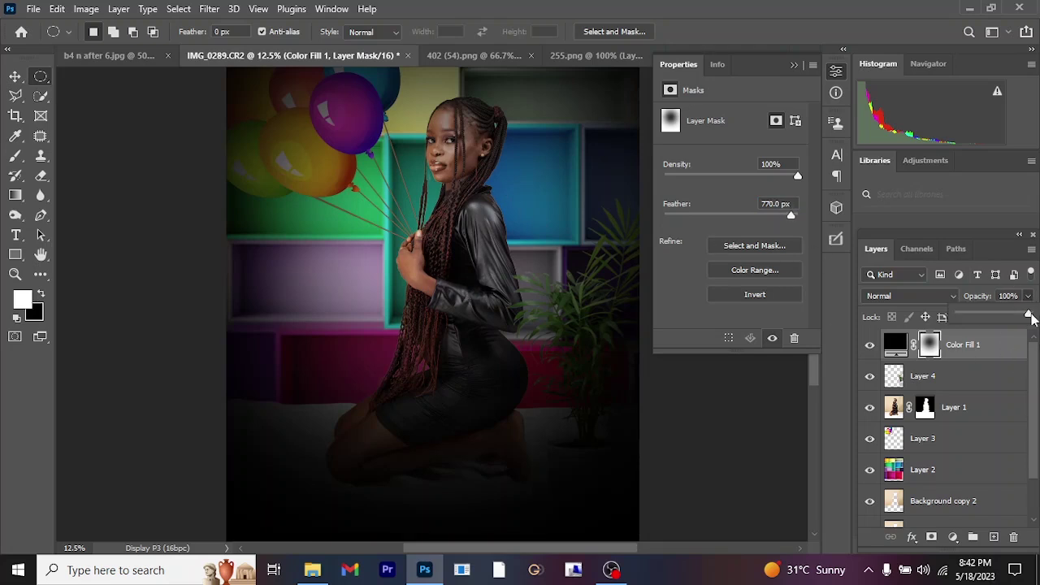
pyautogui.moveTo(1021, 318); pyautogui.dragTo(989, 319)
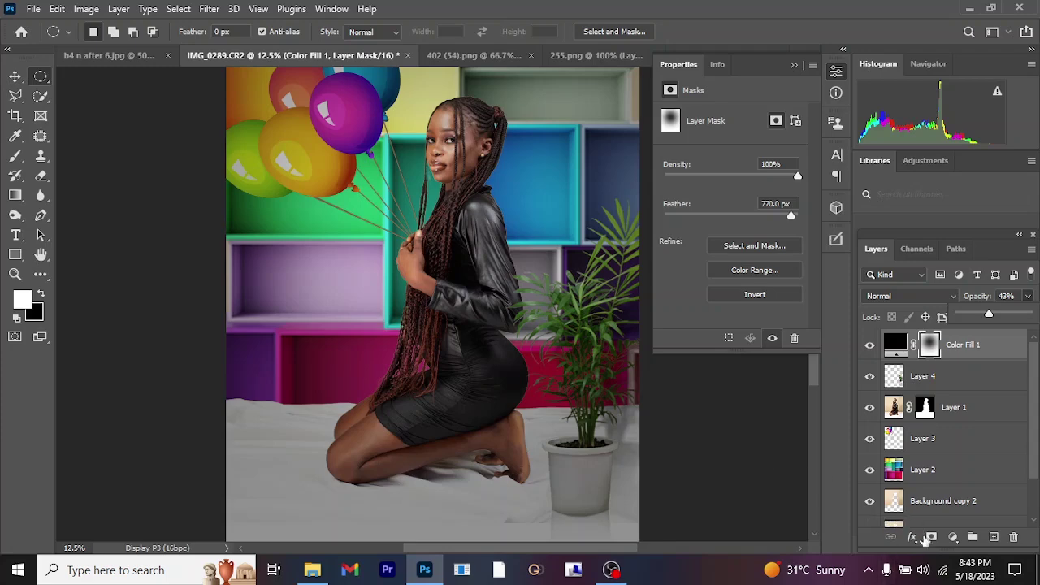
pyautogui.hotkey('ctrl', 'shift', 'e')
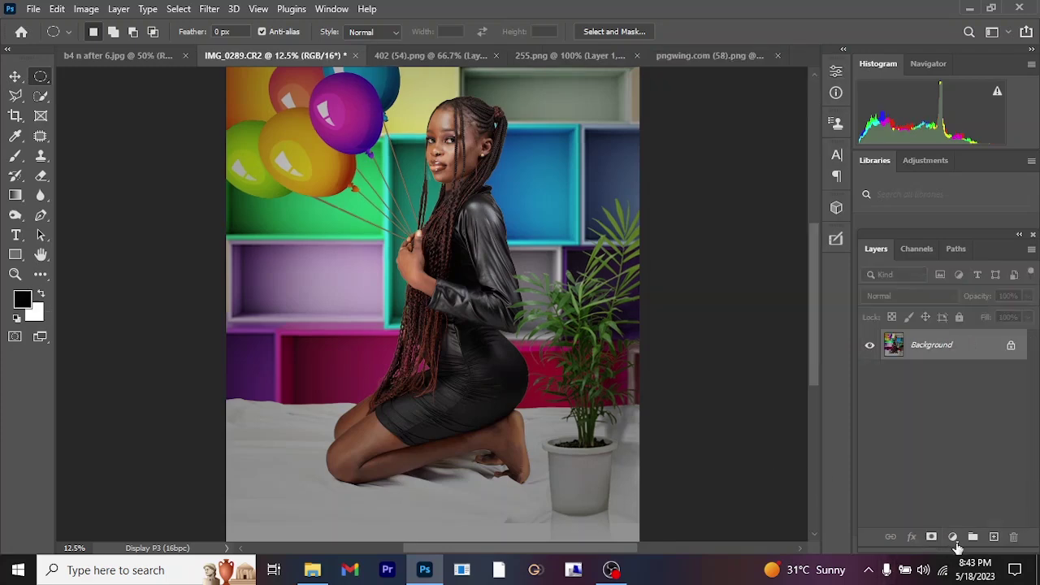
# - Add a Color Lookup adjustment layer using the NATURAL COLOR.CUBE 3D LUT and set its opacity to 15%
pyautogui.click(953, 537)
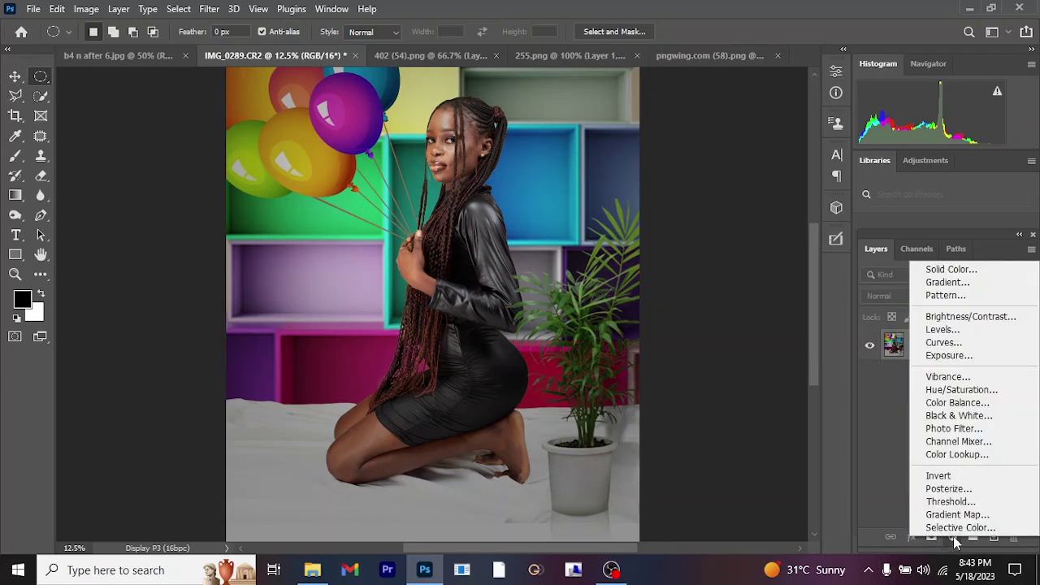
pyautogui.click(945, 455)
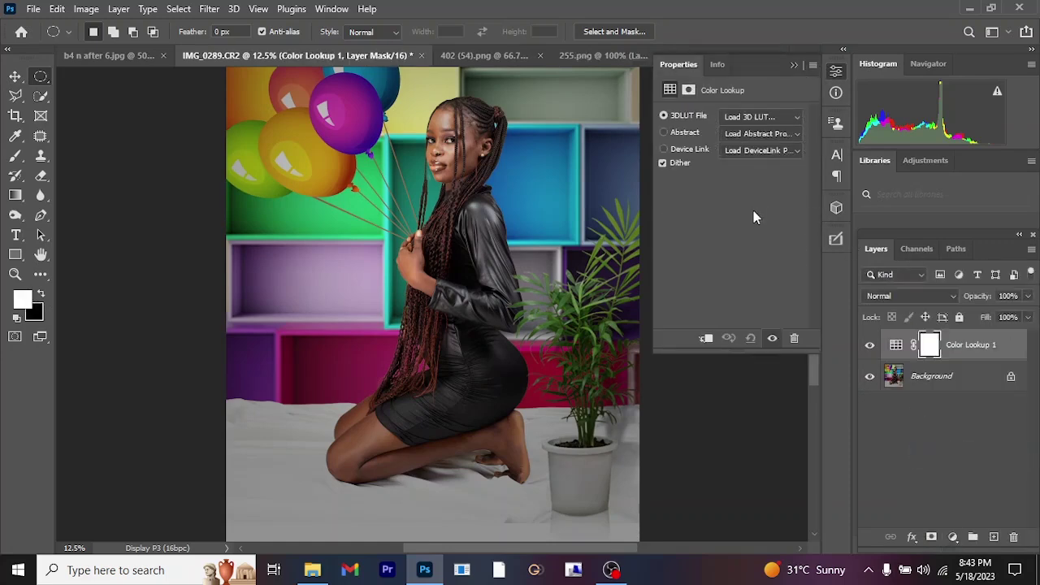
pyautogui.click(767, 122)
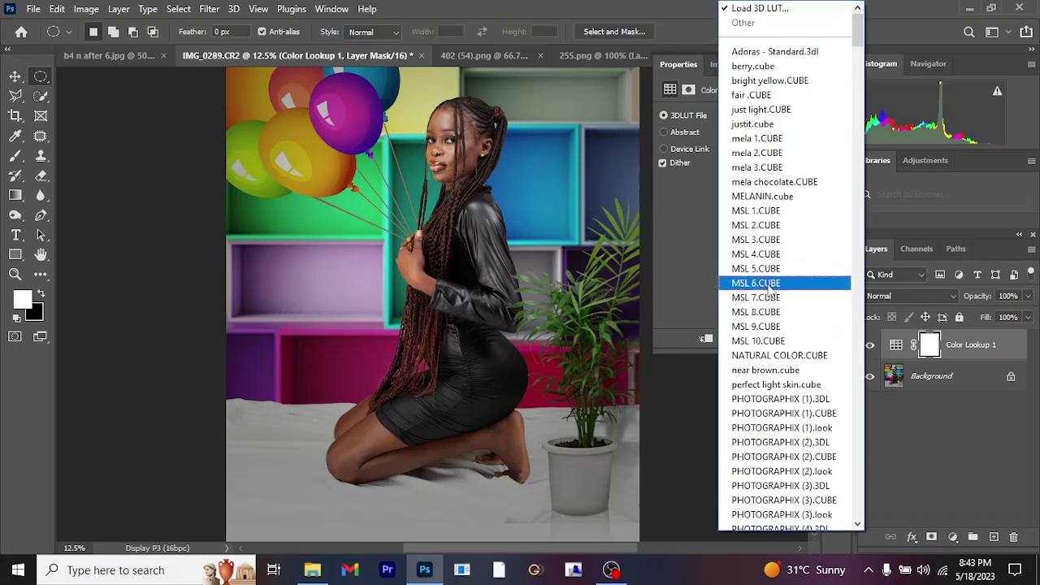
pyautogui.click(767, 356)
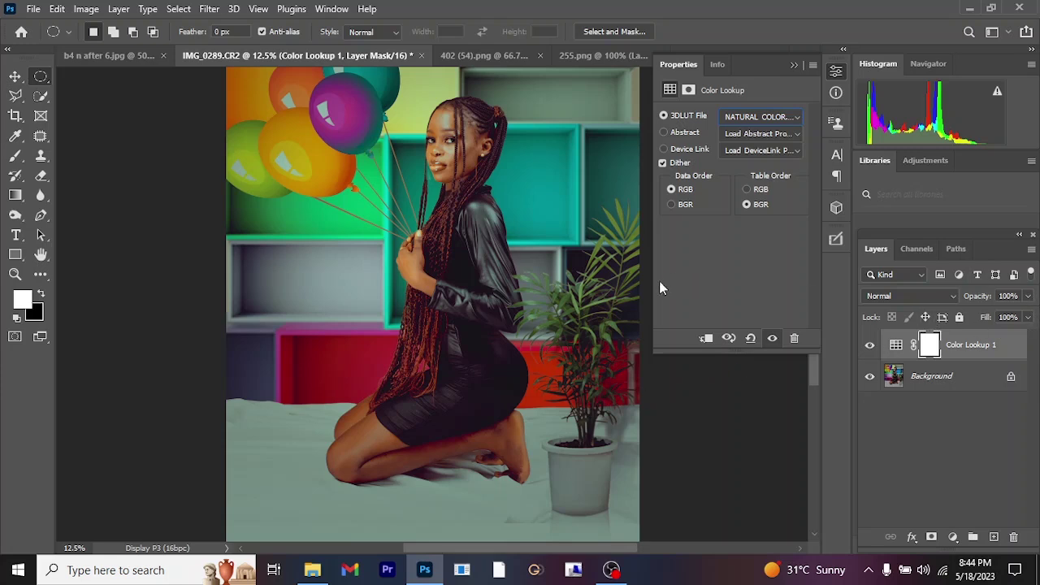
pyautogui.click(1028, 296)
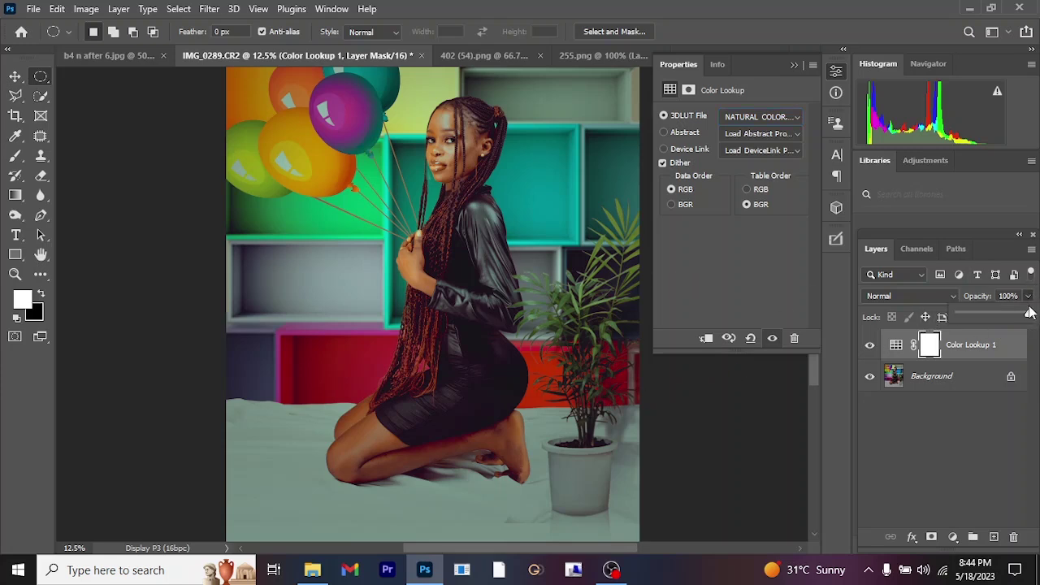
pyautogui.moveTo(1030, 316); pyautogui.dragTo(993, 318)
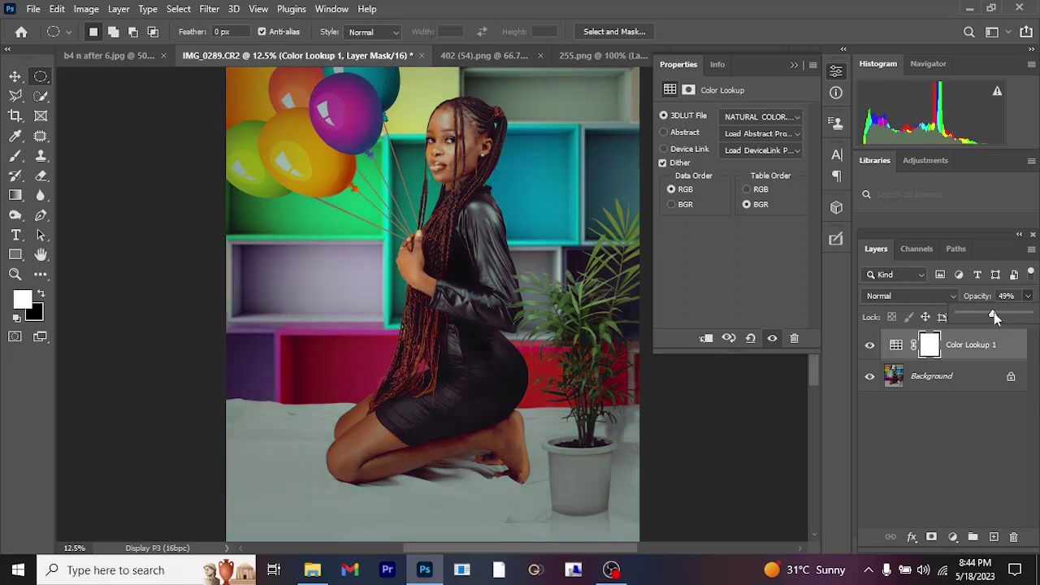
pyautogui.moveTo(992, 316); pyautogui.dragTo(1028, 316)
pyautogui.press('1')
pyautogui.press('5')
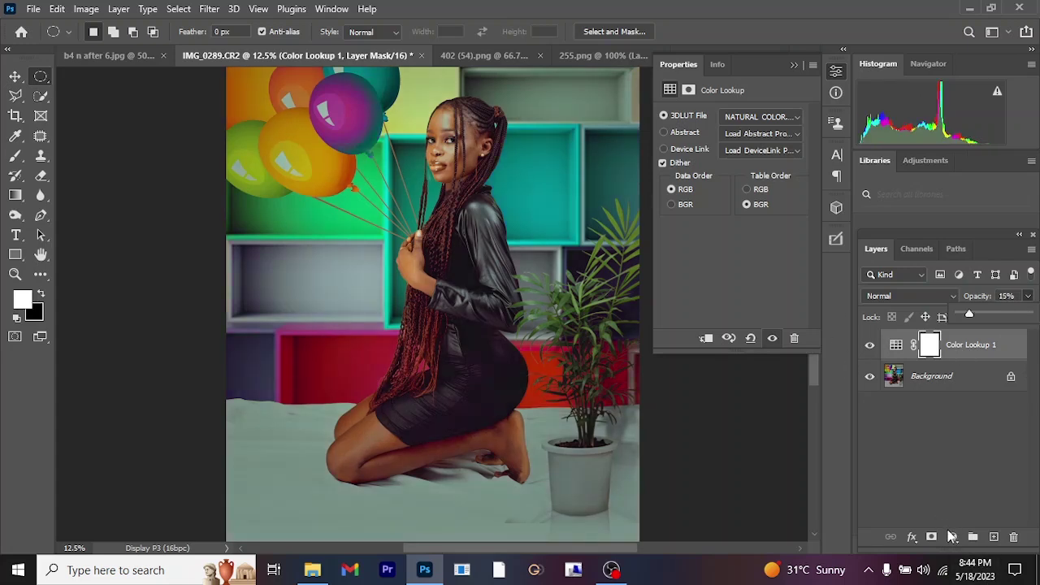
# - Add a second Color Lookup adjustment layer using the mela chocolate.CUBE 3D LUT and reduce its opacity to 71%
pyautogui.click(953, 537)
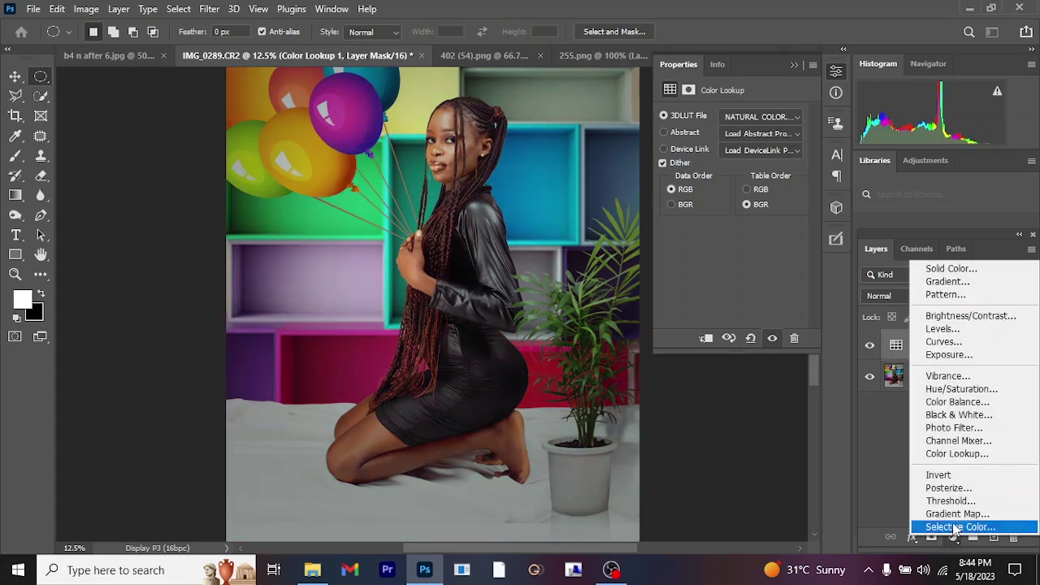
pyautogui.click(958, 453)
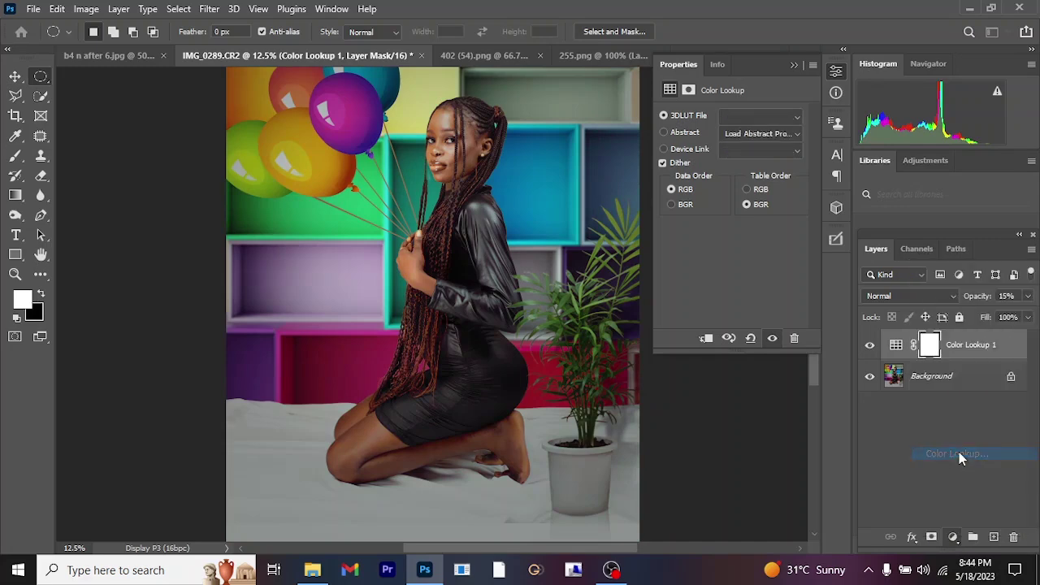
pyautogui.click(759, 117)
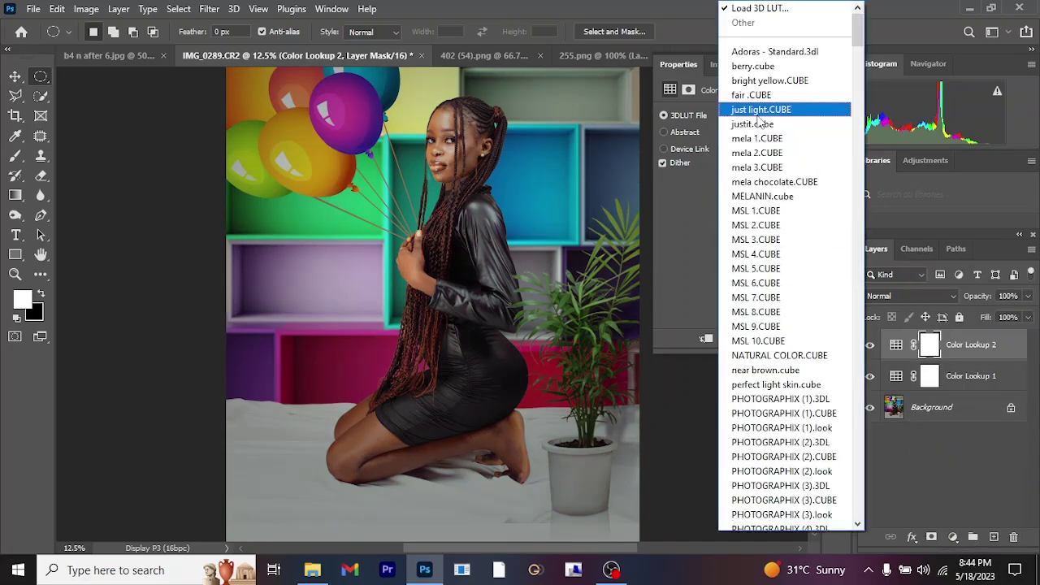
pyautogui.click(762, 183)
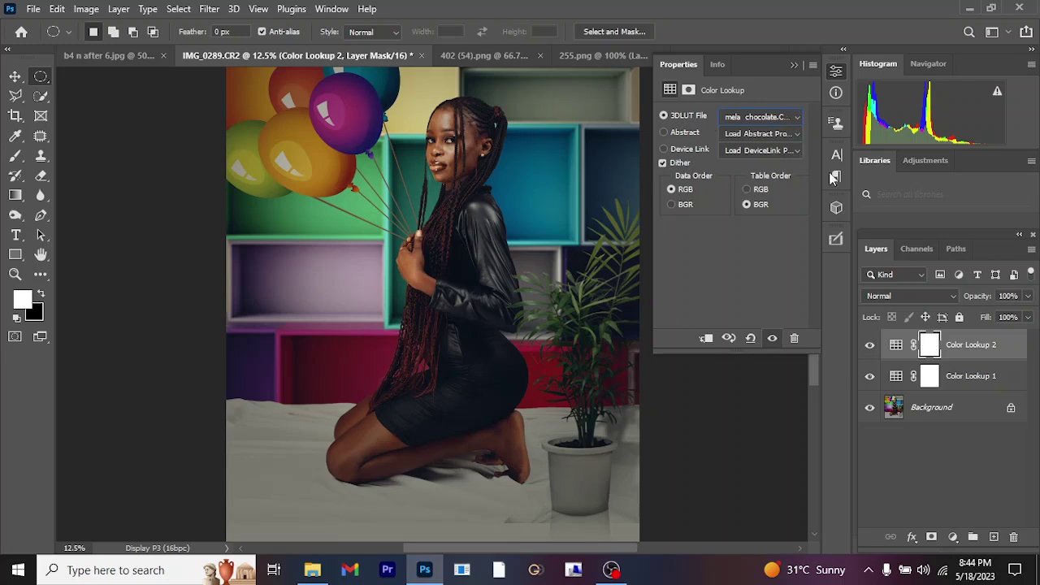
pyautogui.click(796, 65)
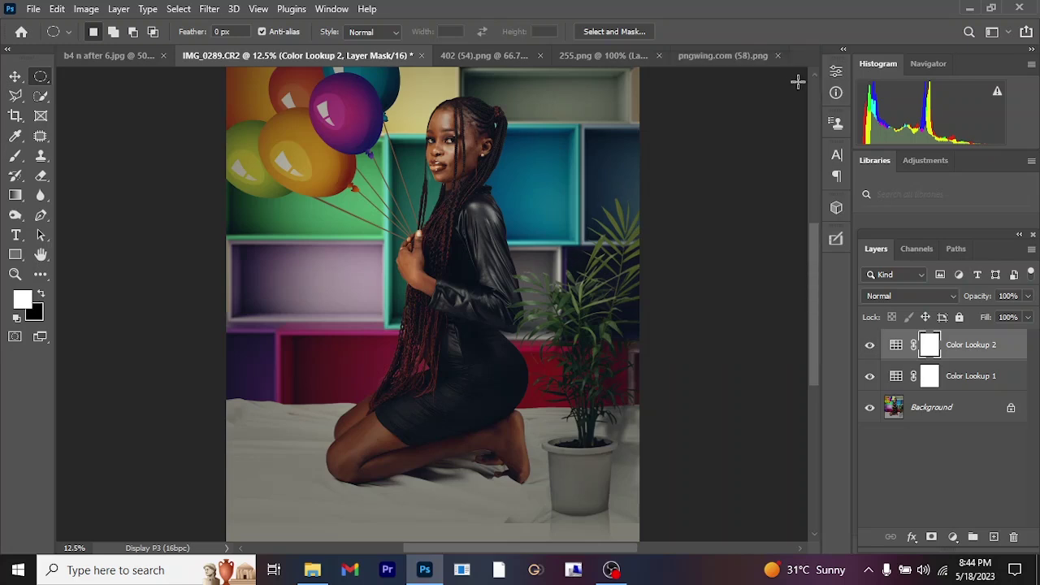
pyautogui.click(1027, 296)
pyautogui.moveTo(1029, 317); pyautogui.dragTo(1026, 317)
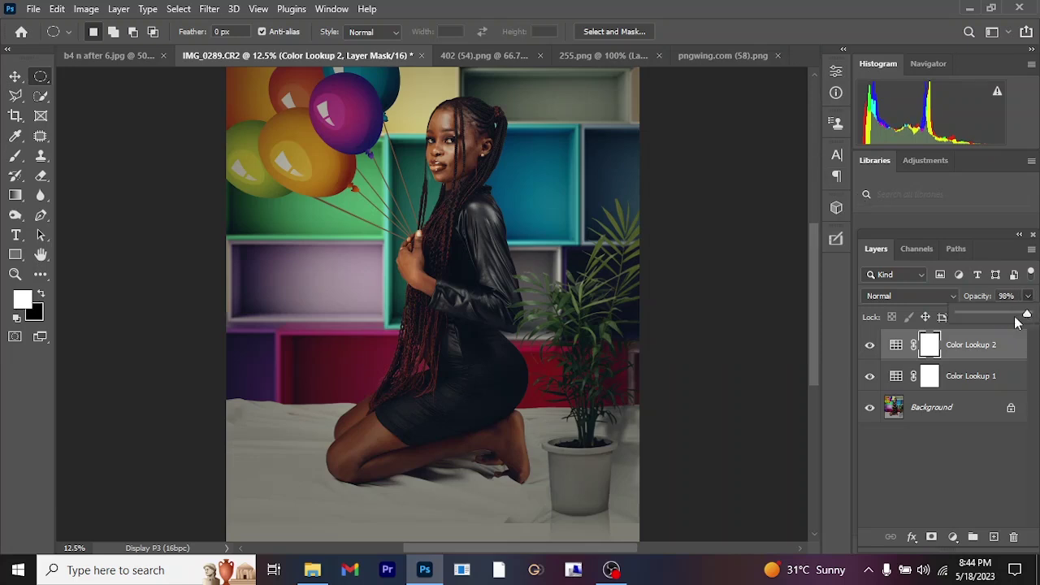
pyautogui.click(1014, 316)
pyautogui.moveTo(1014, 320); pyautogui.dragTo(1010, 322)
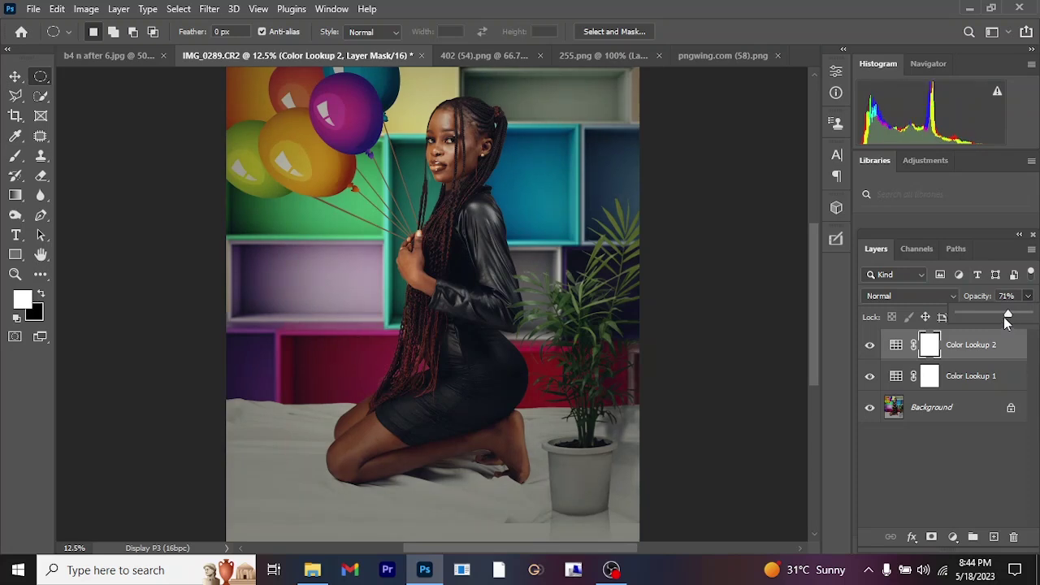
pyautogui.hotkey('ctrl', '-')
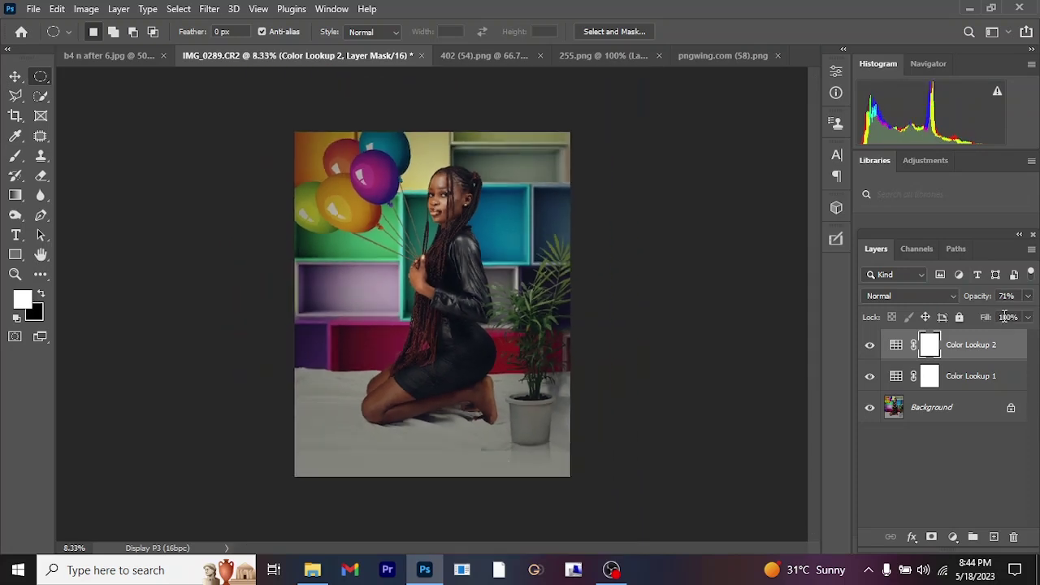